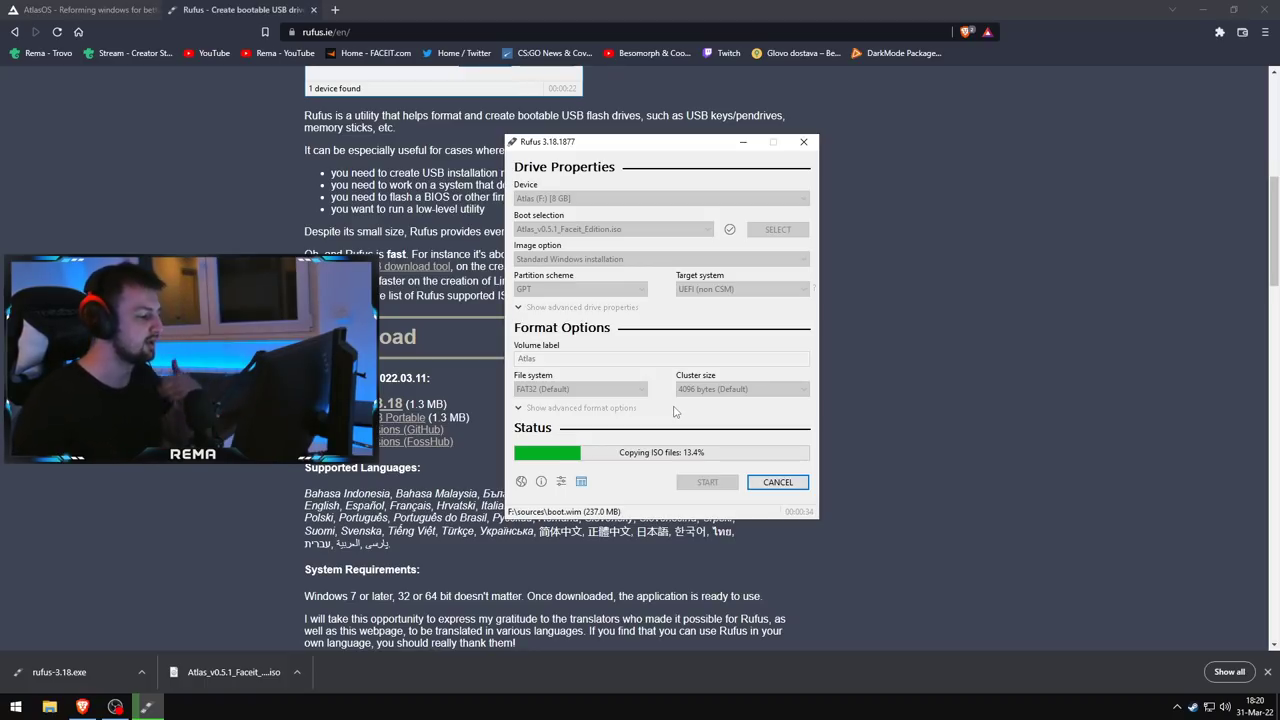
Search the web in a new tab for "x570 gaming f asus rog" and open the official ROG Strix X570-F Gaming page
{"action": "left_click", "coordinate": [335, 10]}
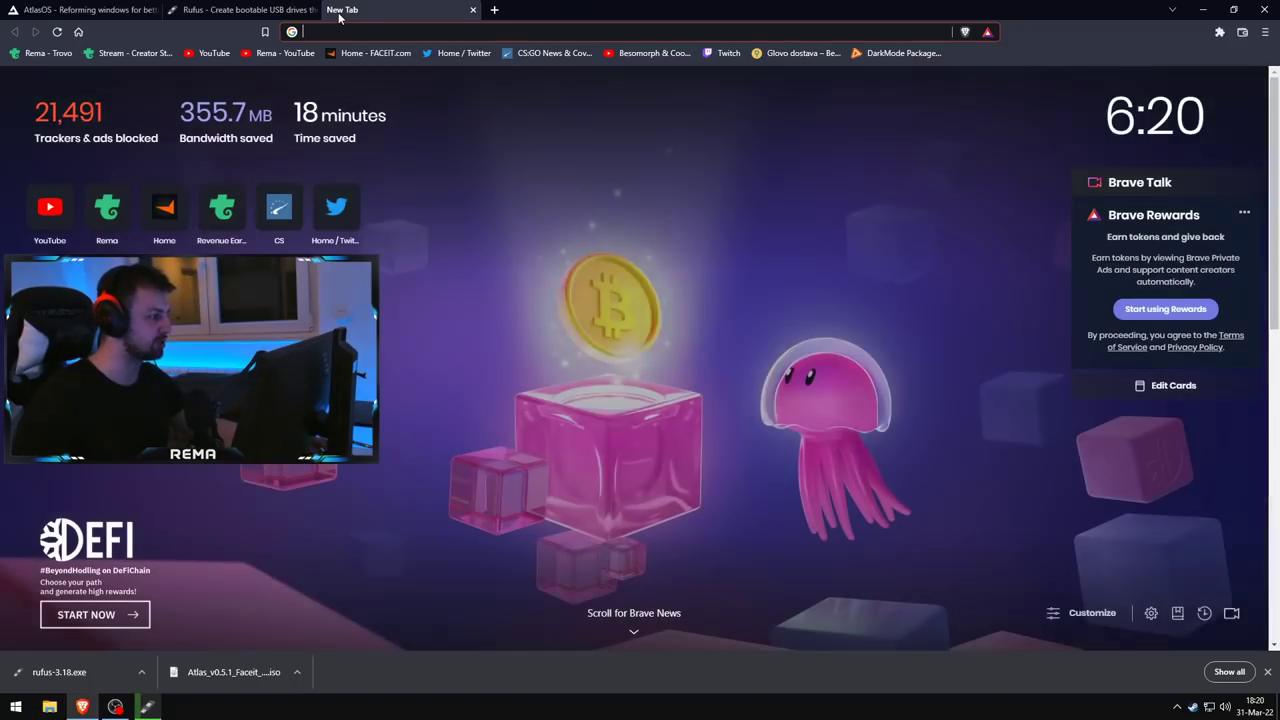
{"action": "type", "text": "x570 ga"}
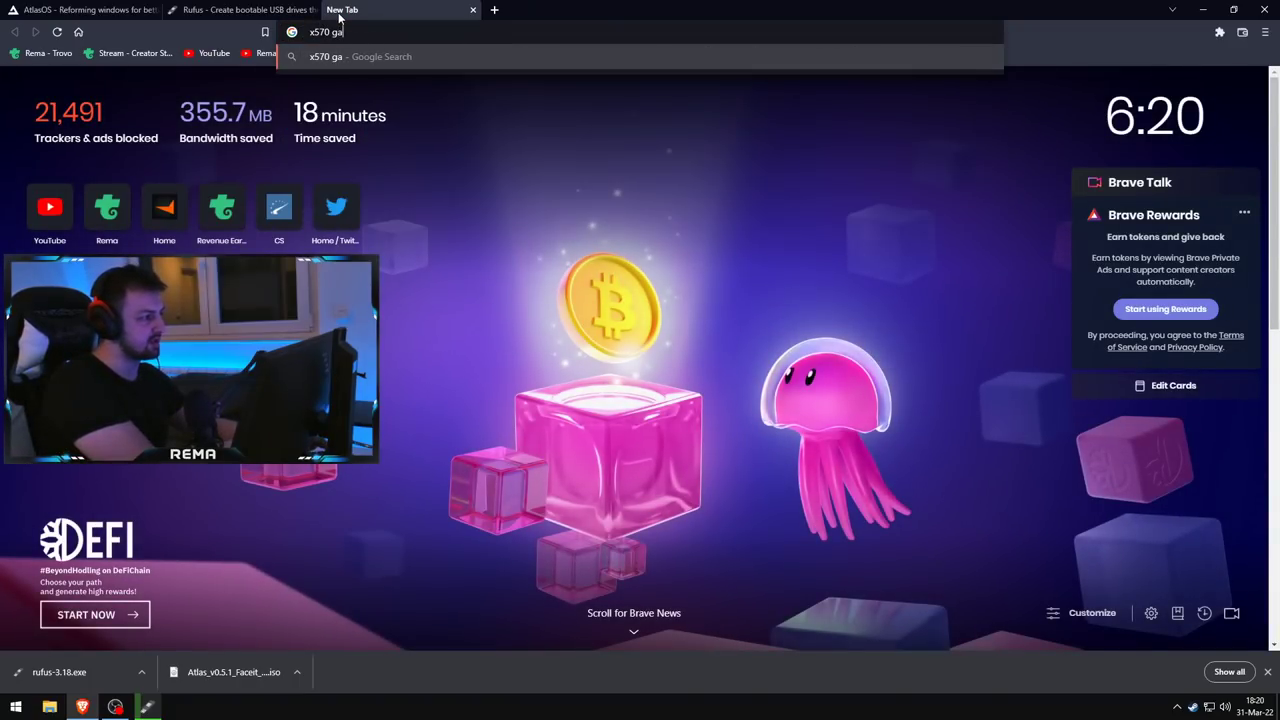
{"action": "type", "text": "ming f asus rog"}
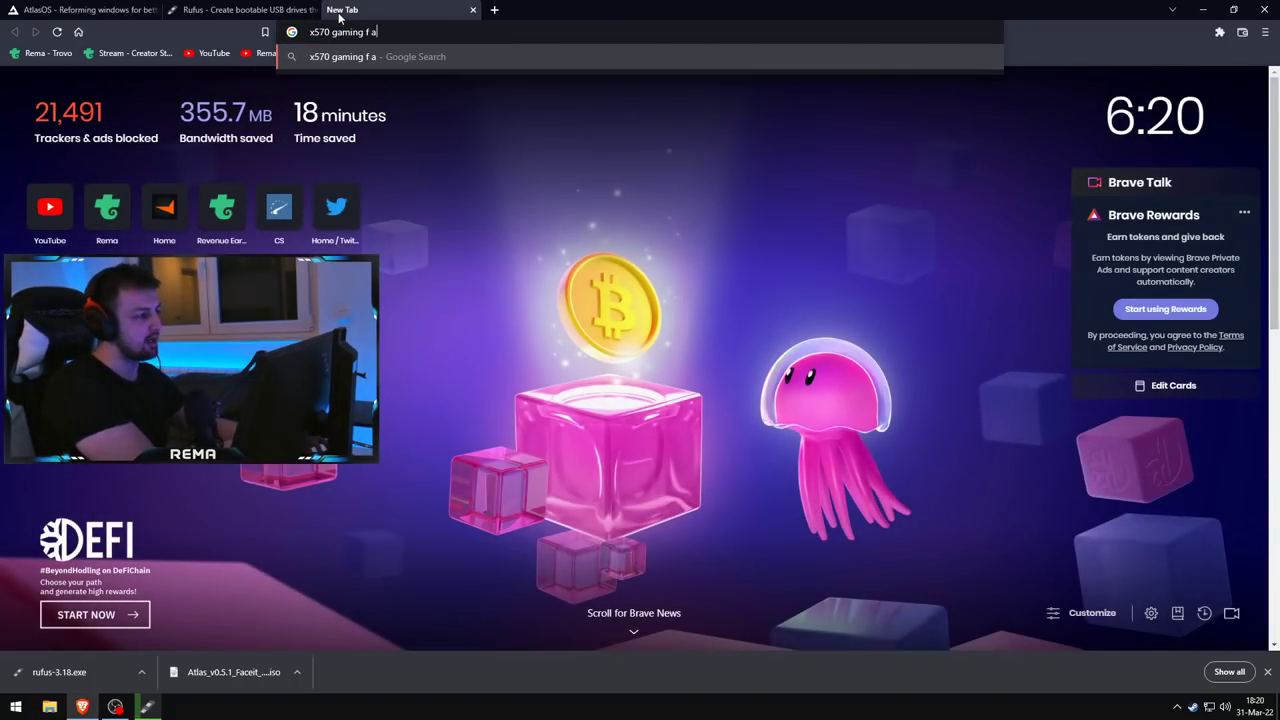
{"action": "key", "text": "Return"}
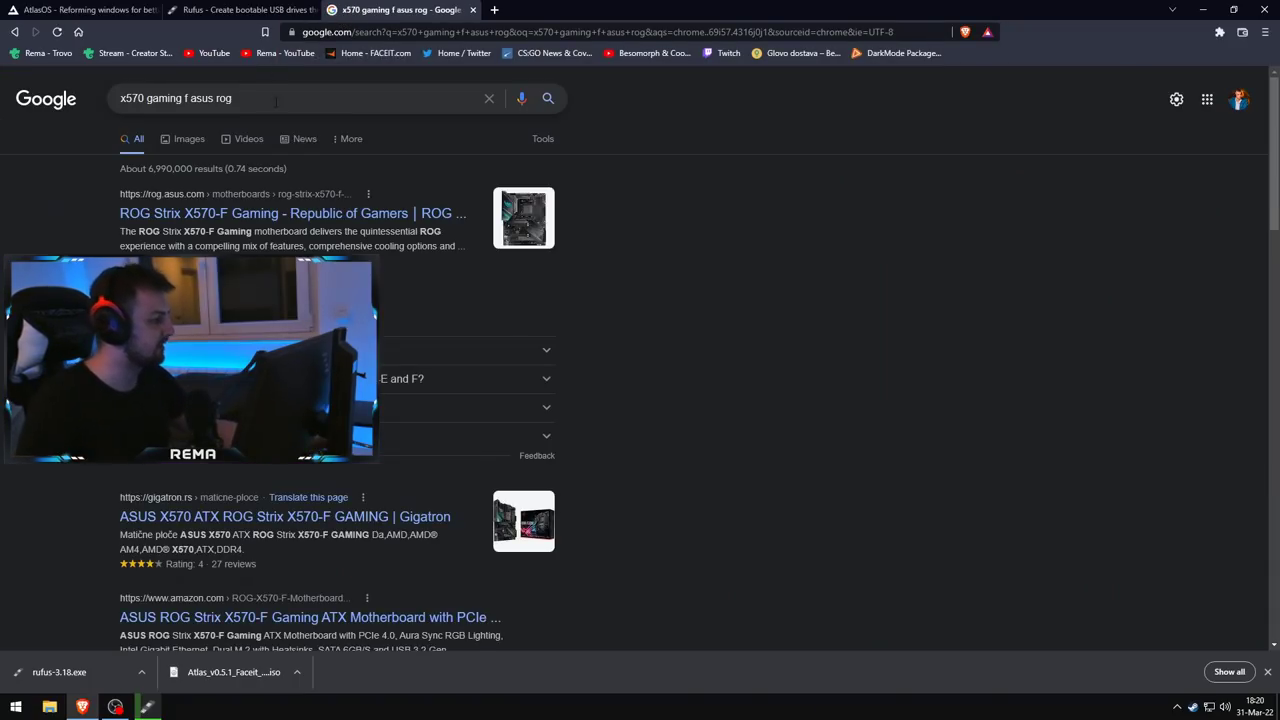
{"action": "left_click", "coordinate": [257, 216]}
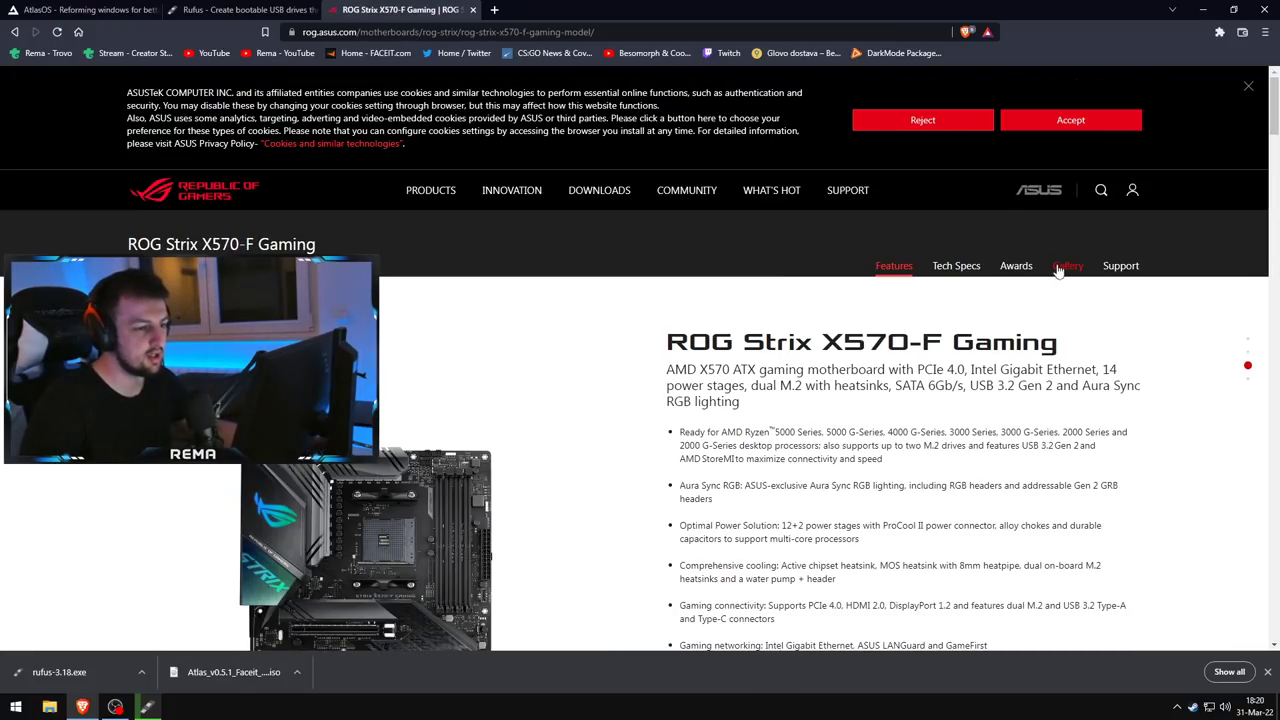
Open the motherboard's Driver & Utility support page and list the drivers for Windows 10 64-bit
{"action": "left_click", "coordinate": [1115, 266]}
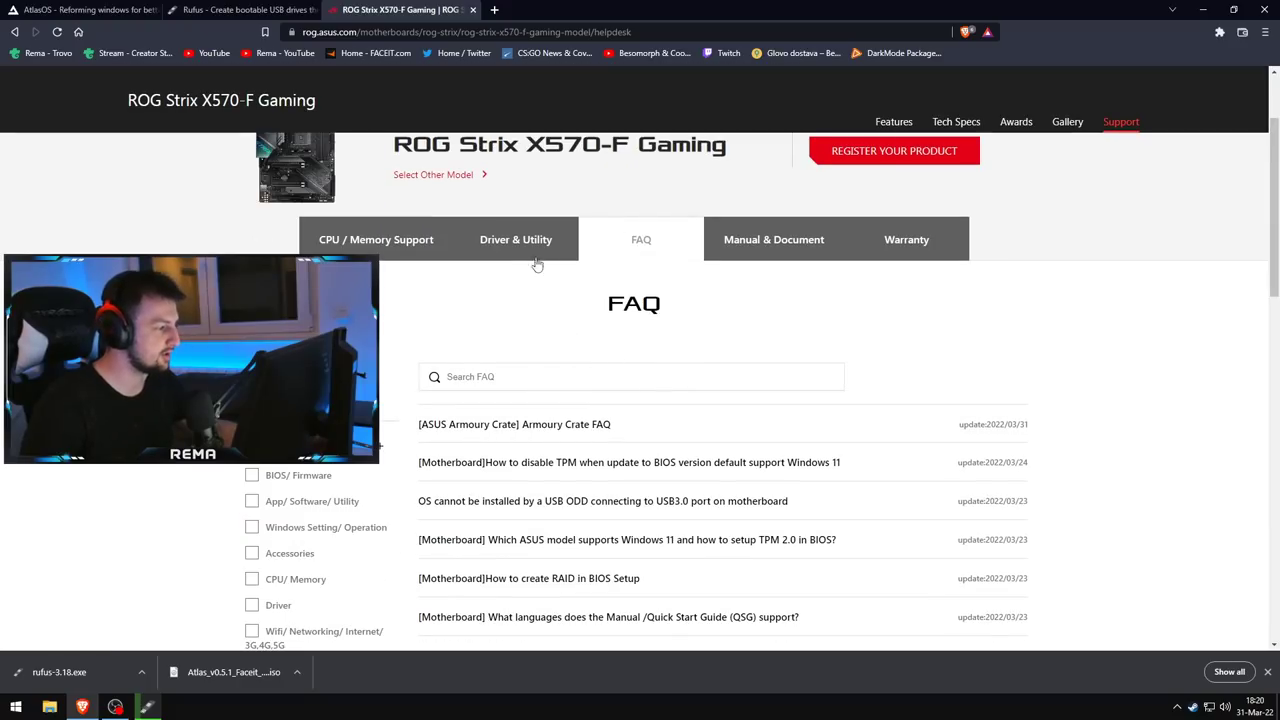
{"action": "left_click", "coordinate": [532, 244]}
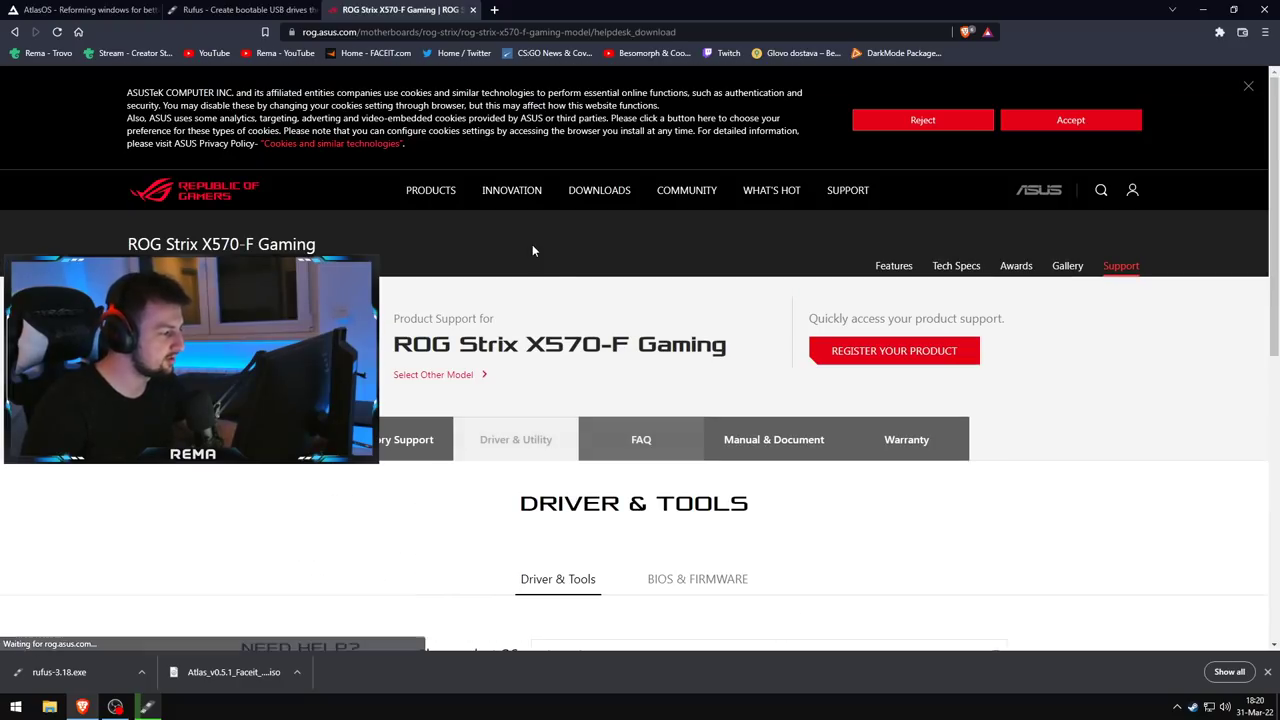
{"action": "left_click", "coordinate": [583, 318]}
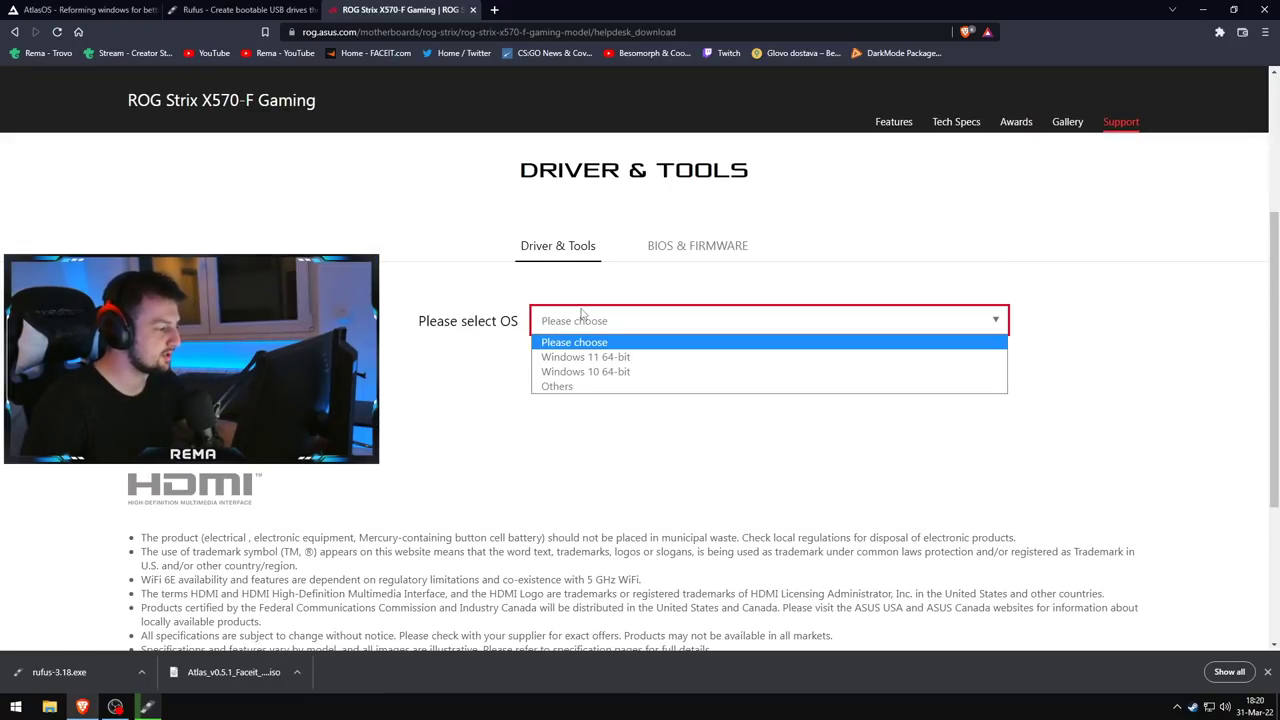
{"action": "left_click", "coordinate": [586, 371]}
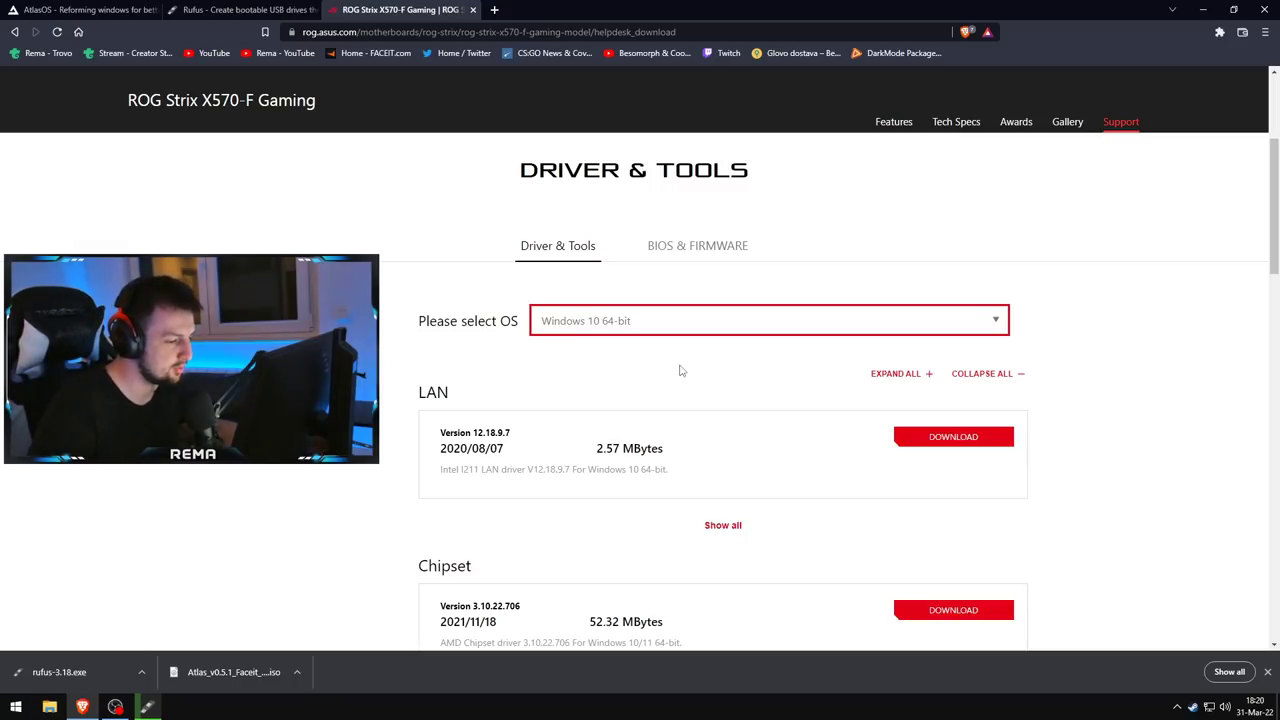
{"action": "scroll", "coordinate": [656, 367], "scroll_direction": "down", "scroll_amount": 1}
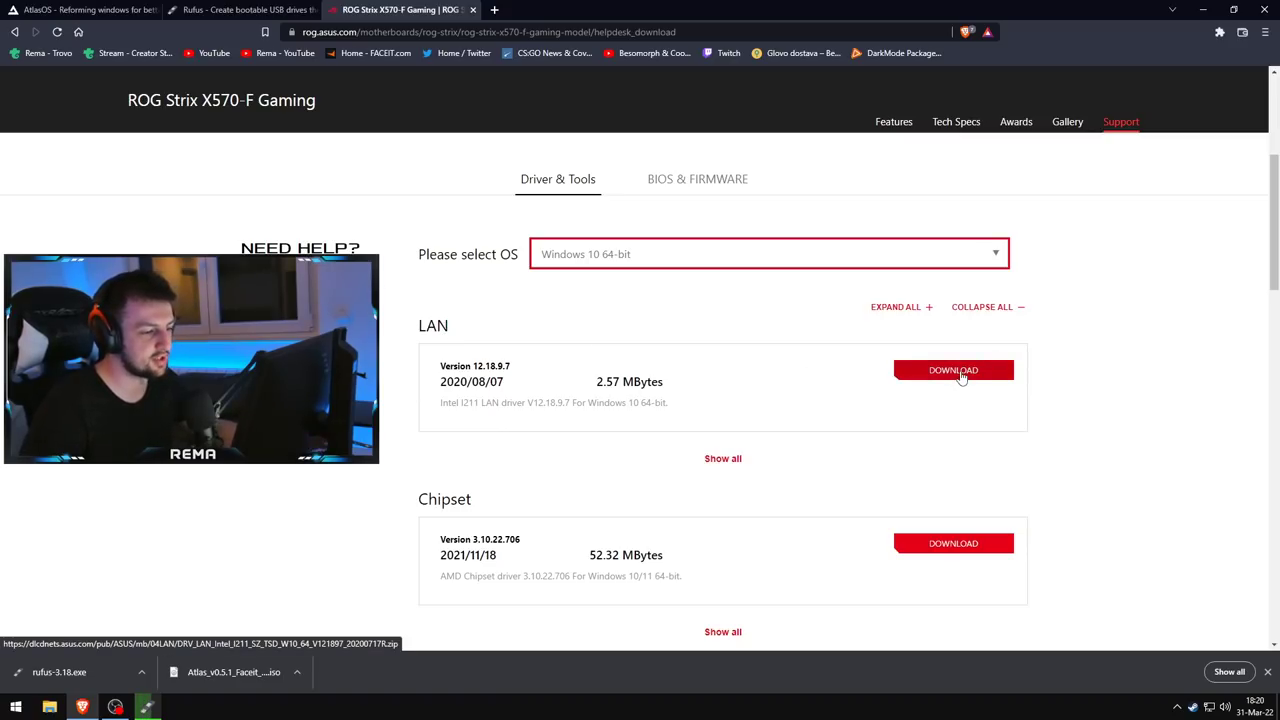
Switch to Rufus and close it
{"action": "key", "text": "alt+Tab"}
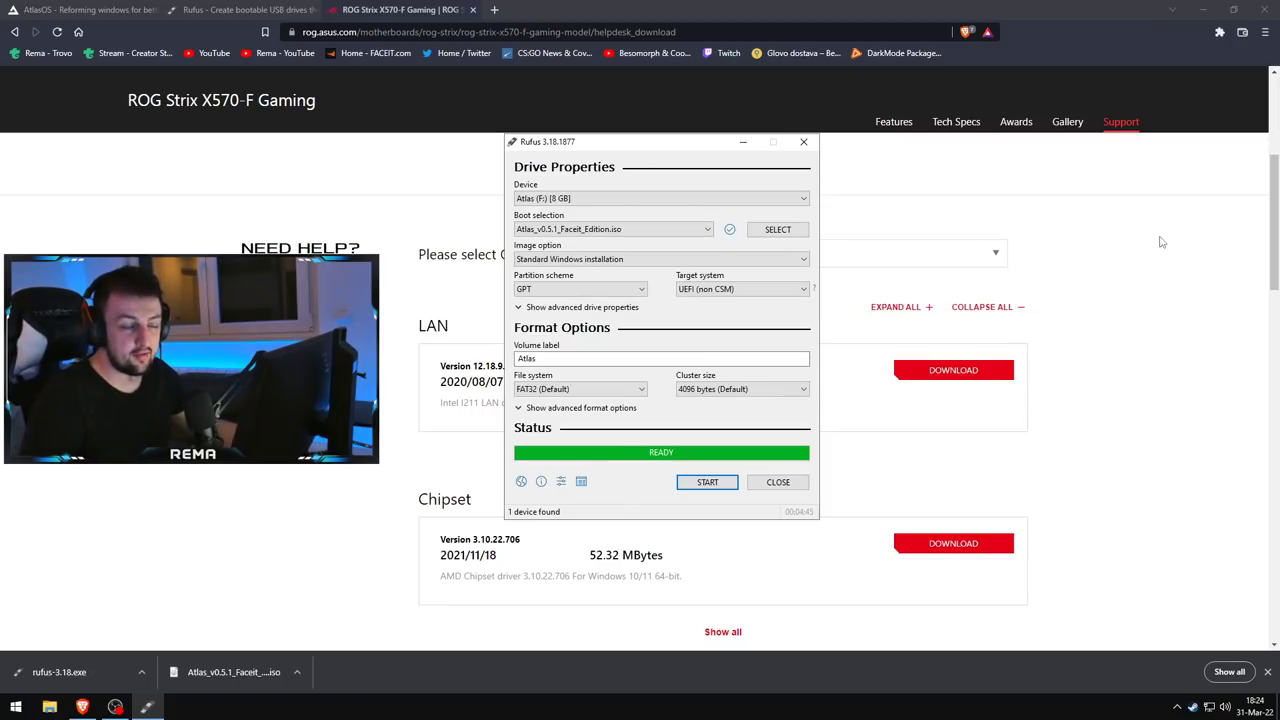
{"action": "left_click", "coordinate": [778, 482]}
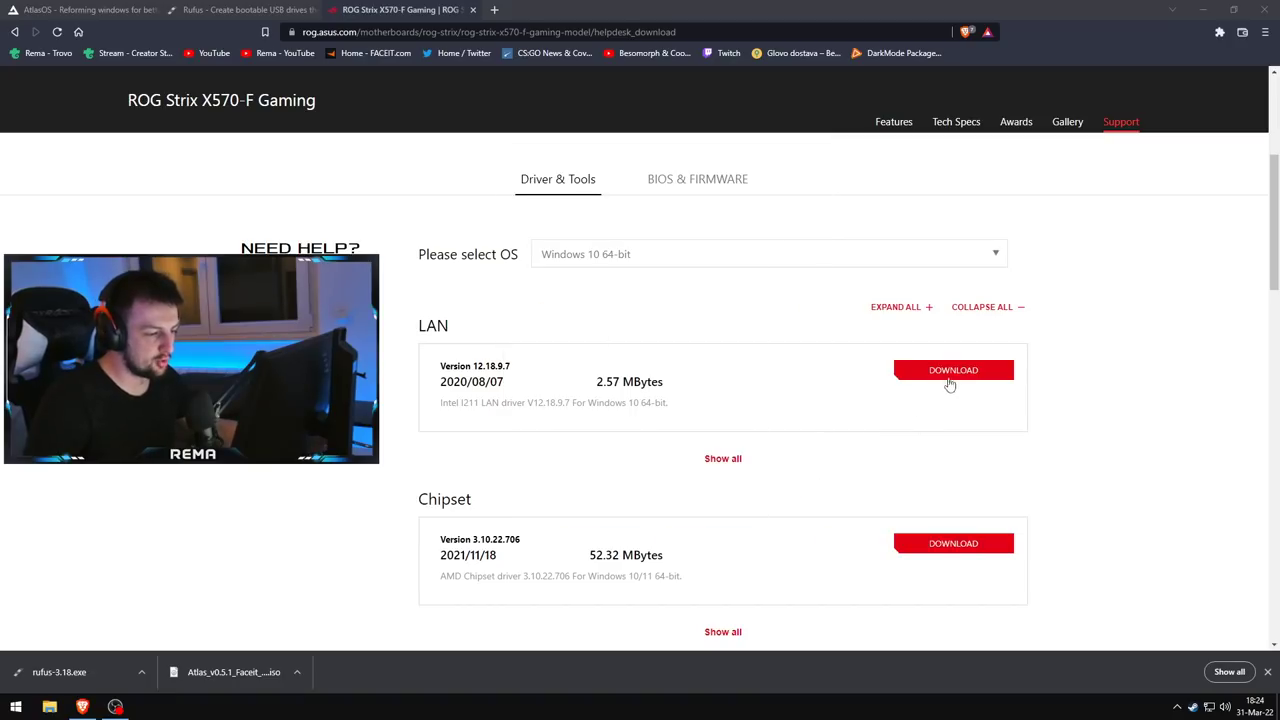
Download the LAN driver version 12.18.9.7 zip to the Downloads folder and show the file in its folder
{"action": "left_click", "coordinate": [952, 377]}
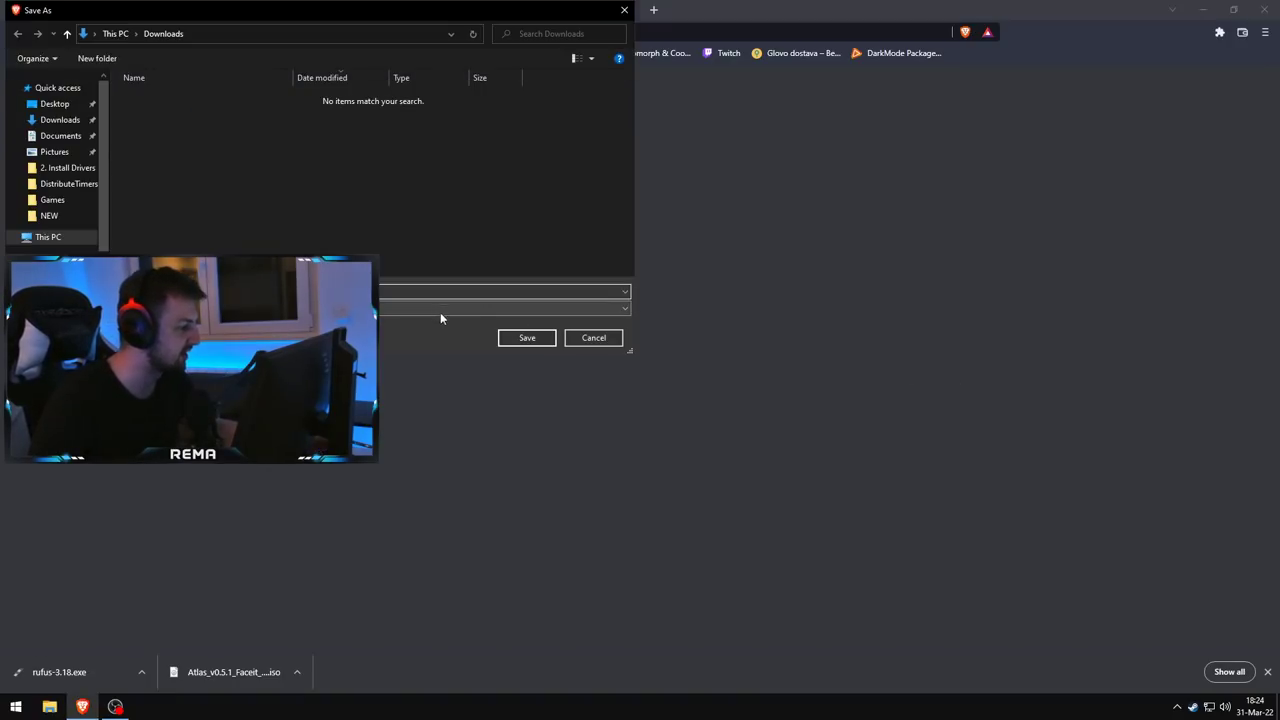
{"action": "left_click", "coordinate": [508, 338]}
{"action": "left_click", "coordinate": [141, 672]}
{"action": "left_click", "coordinate": [185, 630]}
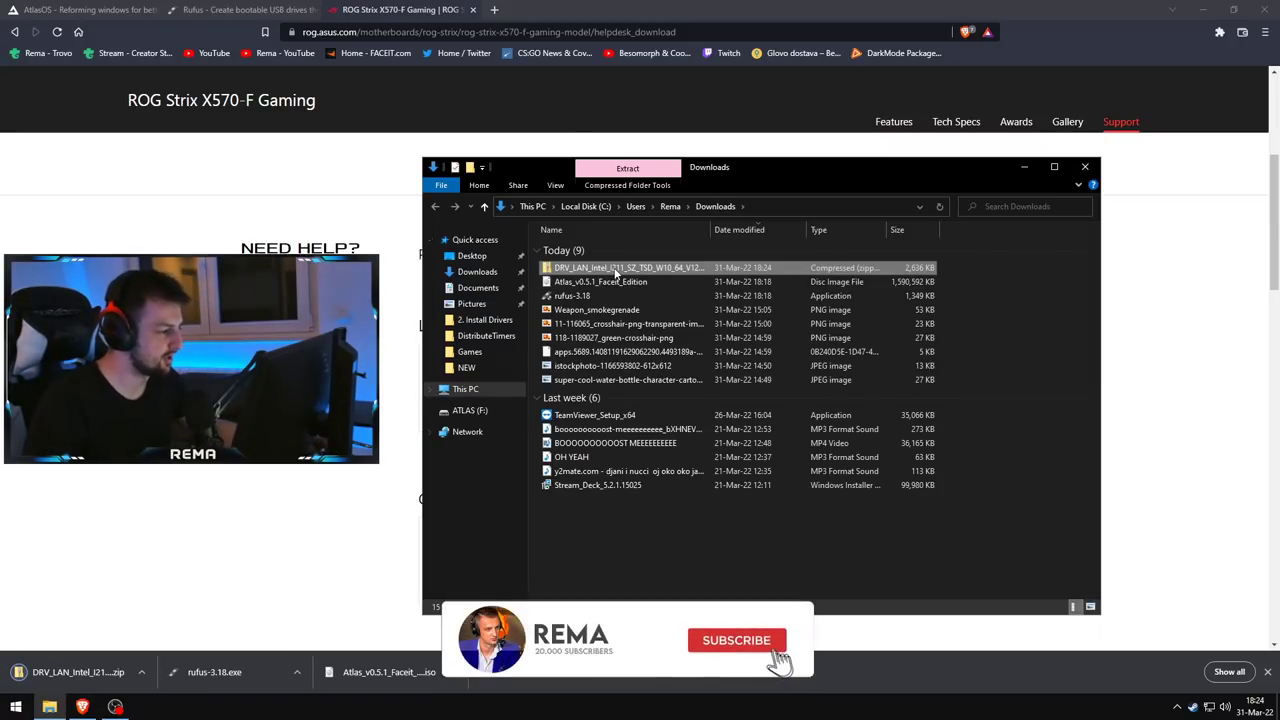
{"action": "left_click", "coordinate": [955, 280]}
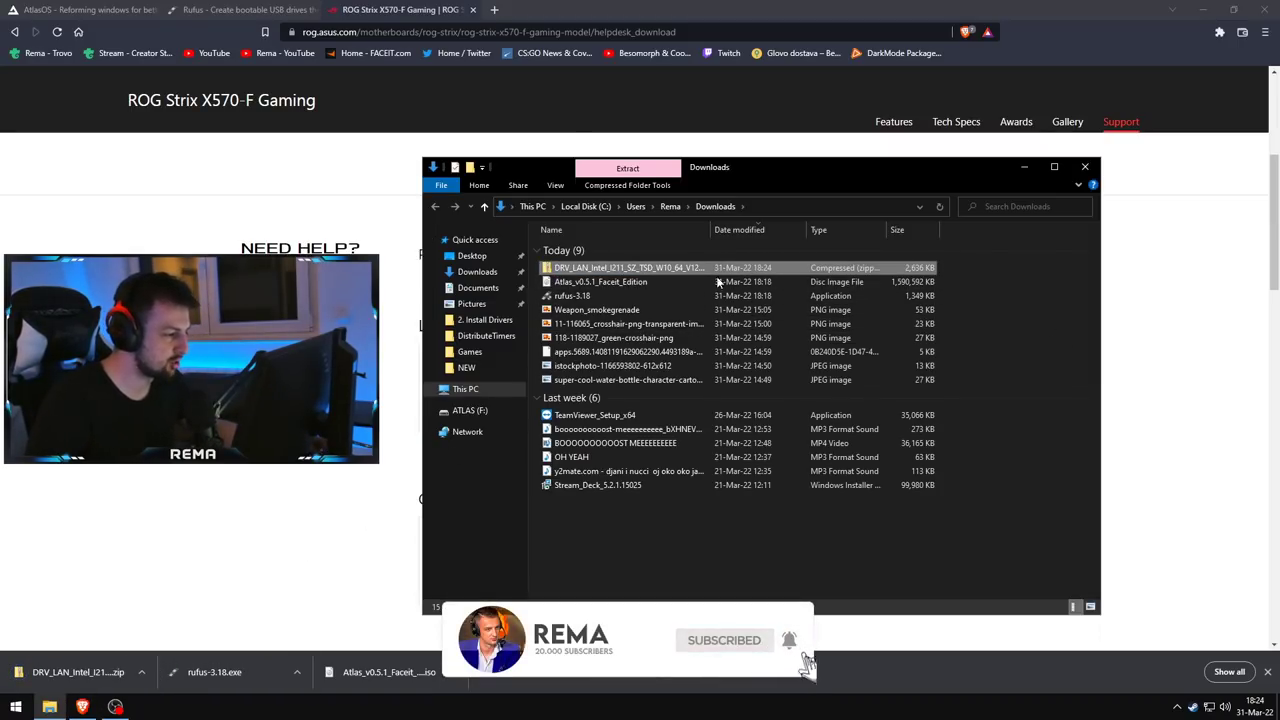
Create a folder named "Internet i stvari" on the ATLAS (F:) drive
{"action": "left_click", "coordinate": [474, 410]}
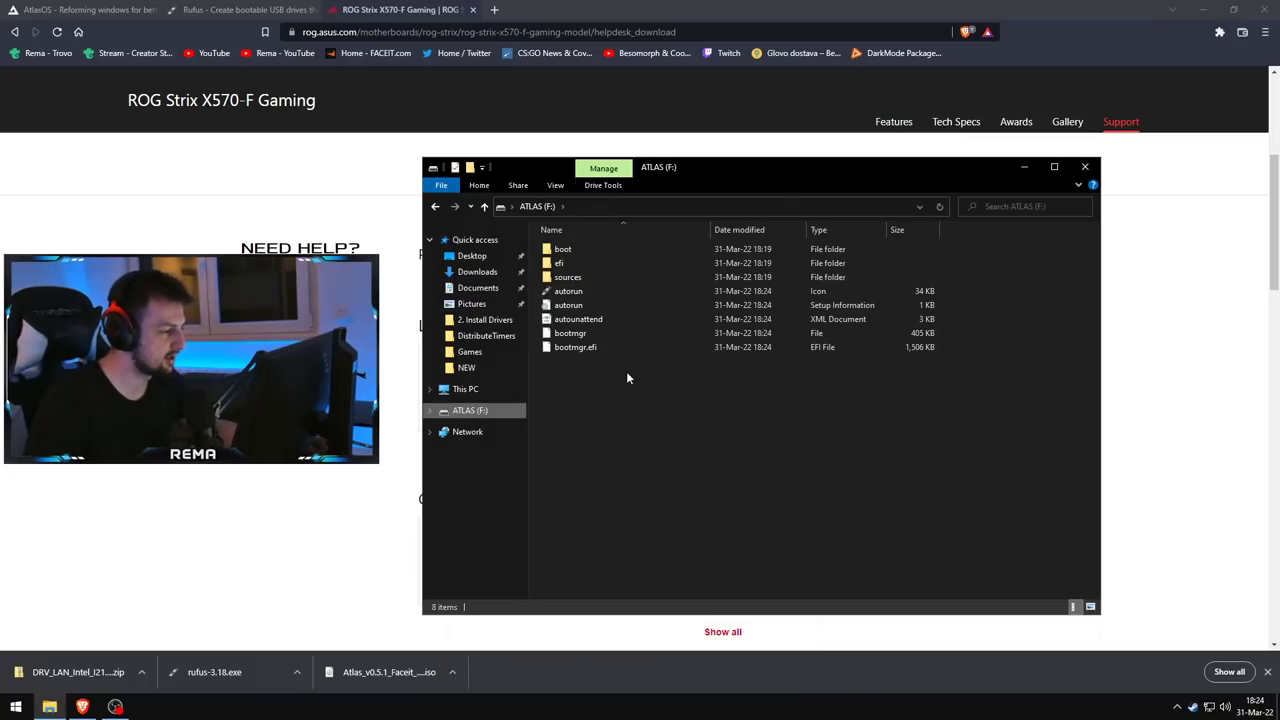
{"action": "right_click", "coordinate": [615, 374]}
{"action": "left_click", "coordinate": [466, 160]}
{"action": "double_click", "coordinate": [466, 160]}
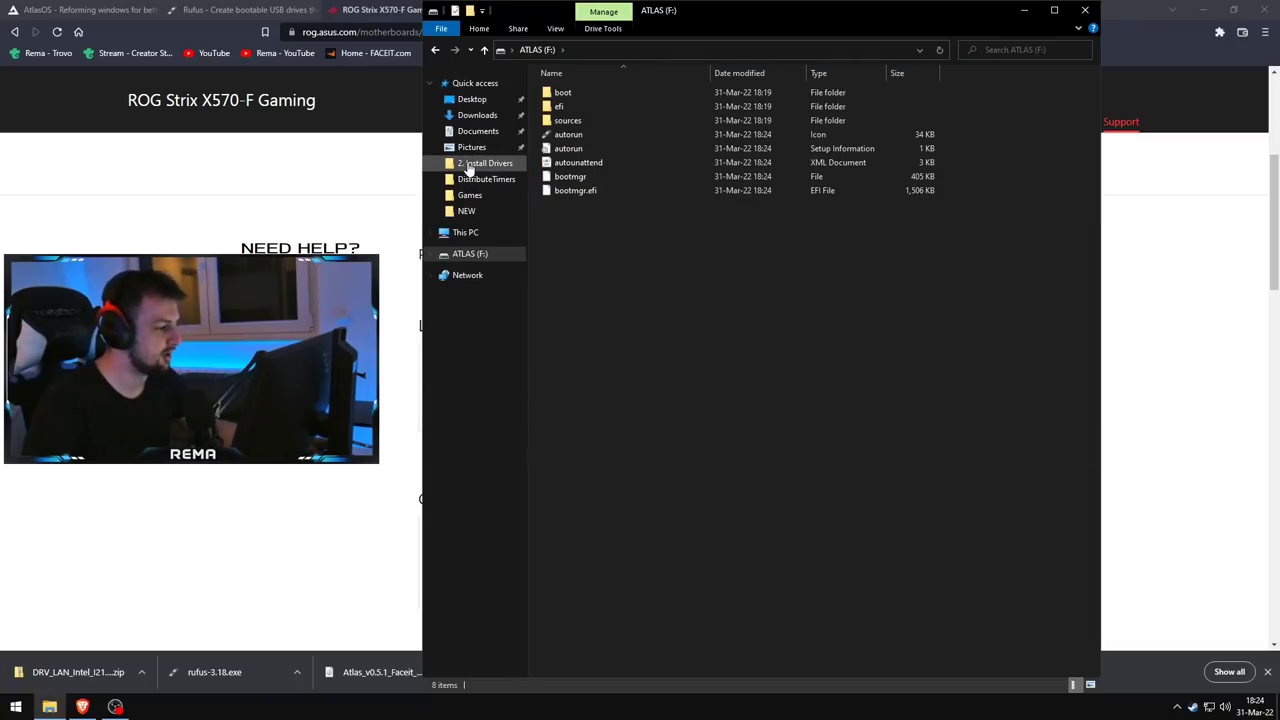
{"action": "double_click", "coordinate": [732, 17]}
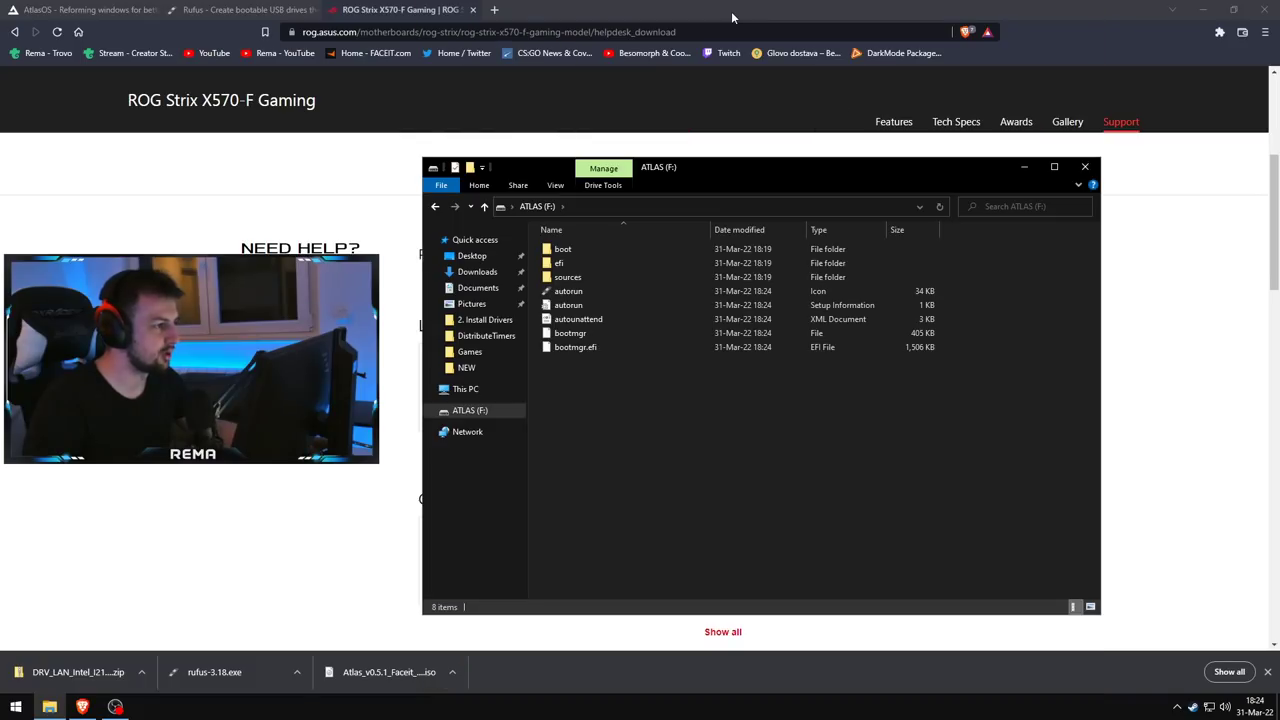
{"action": "left_click", "coordinate": [470, 167]}
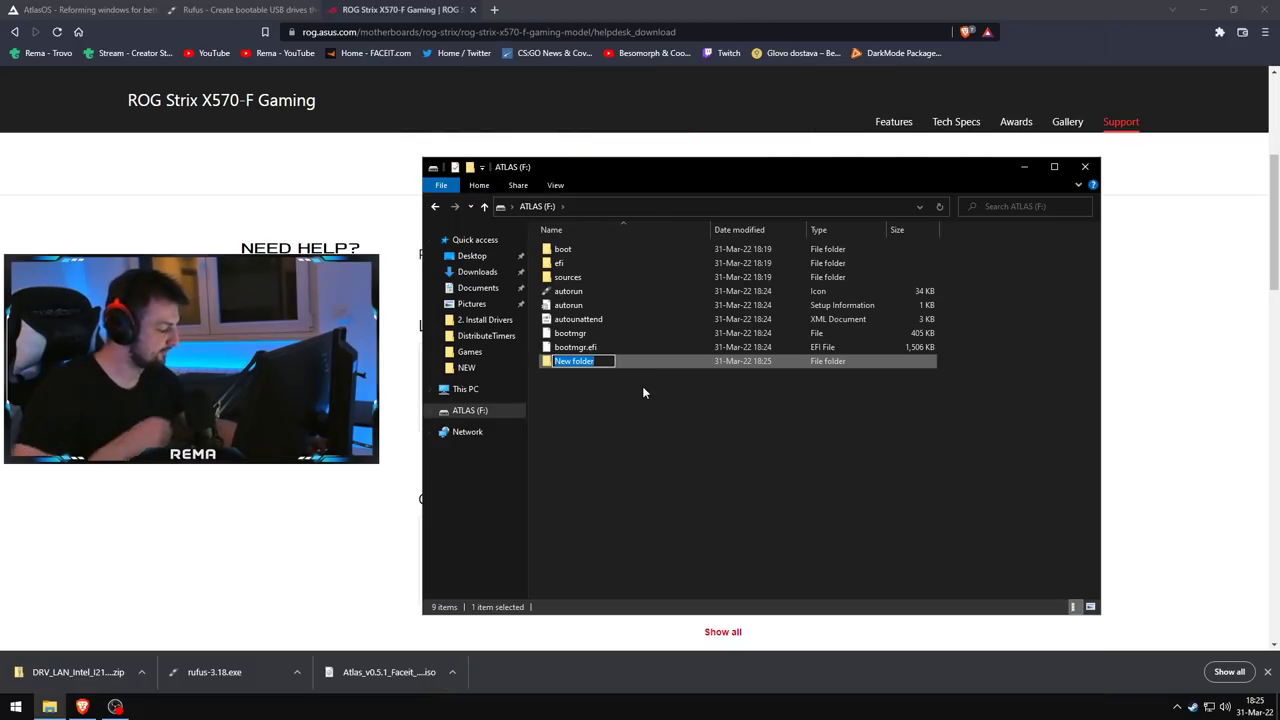
{"action": "type", "text": "Internet"}
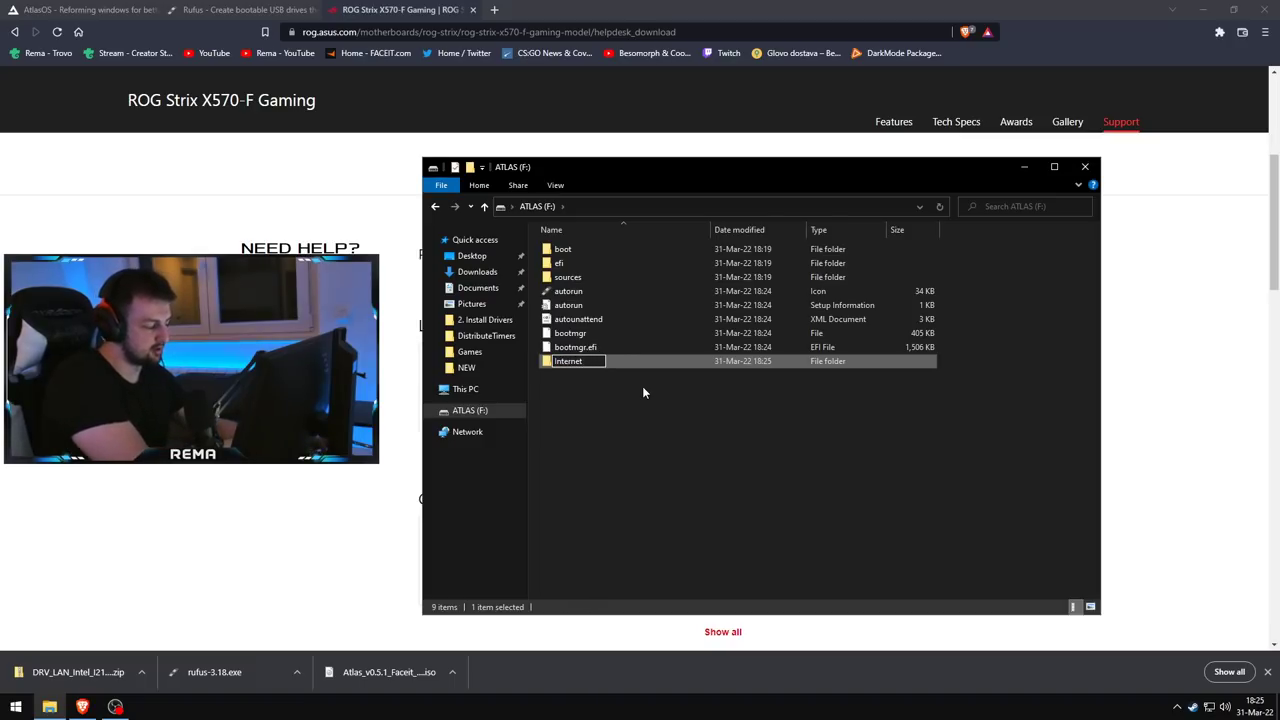
{"action": "type", "text": " i sta"}
{"action": "key", "text": "BackSpace"}
{"action": "type", "text": "vari"}
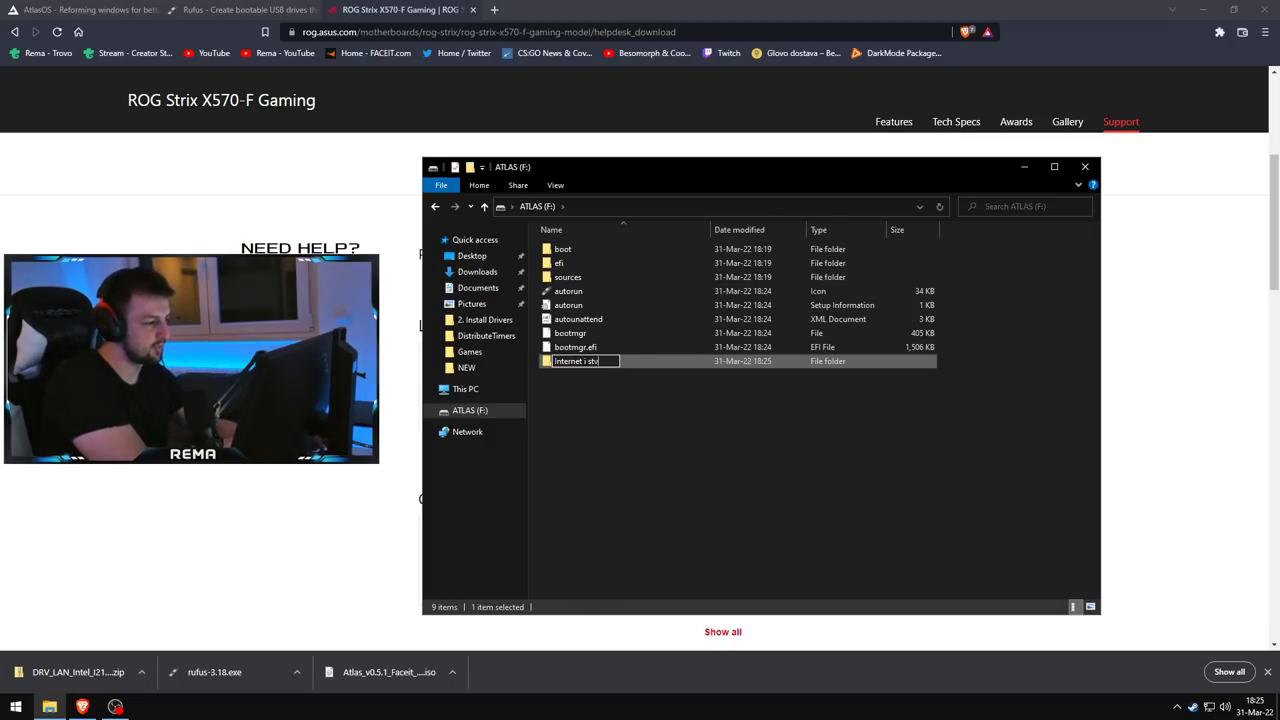
{"action": "key", "text": "Return"}
Paste the copied LAN driver zip into the "Internet i stvari" folder
{"action": "key", "text": "Return"}
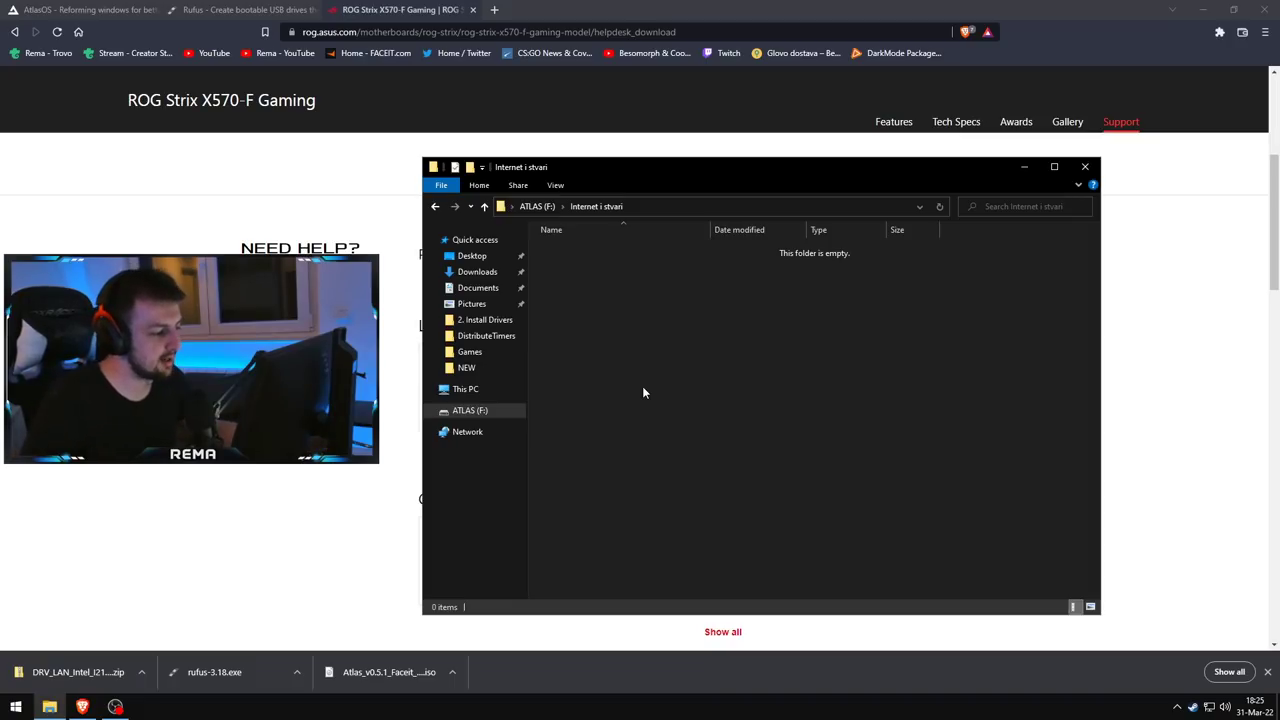
{"action": "key", "text": "ctrl+v"}
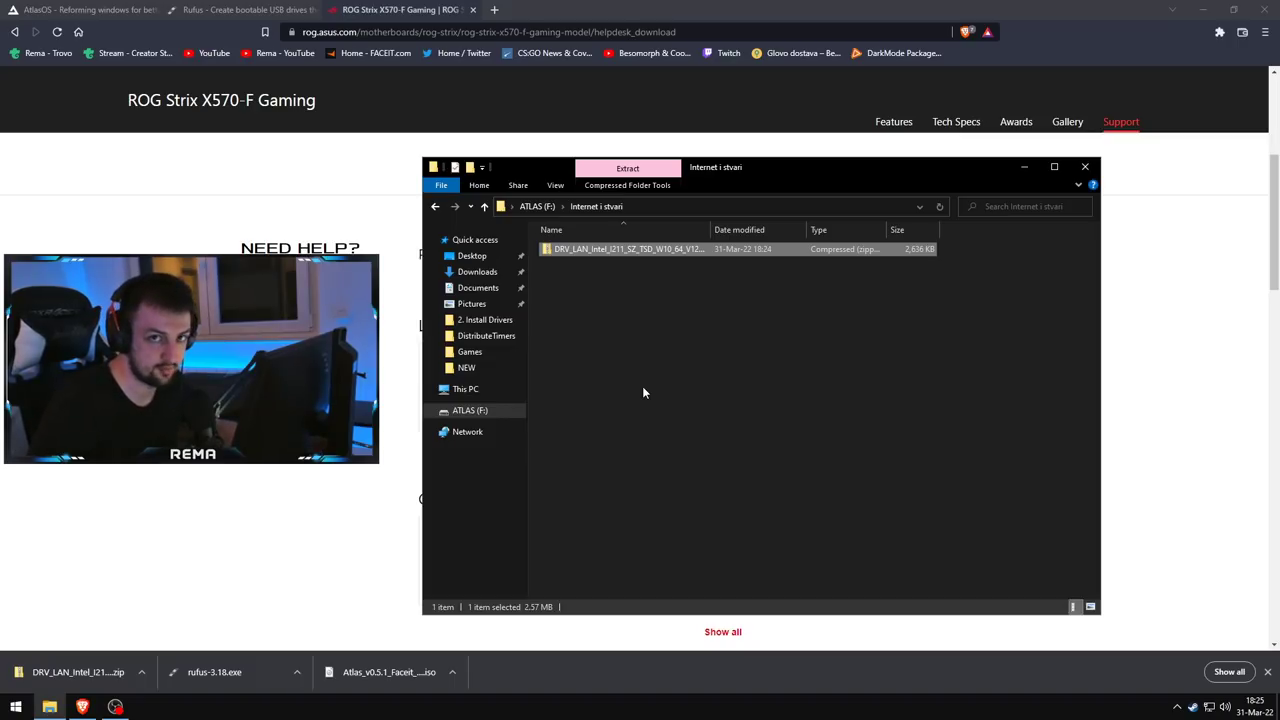
Show the desktop and move the Atlas folder beside the logo in the middle of the wallpaper
{"action": "key", "text": "super+d"}
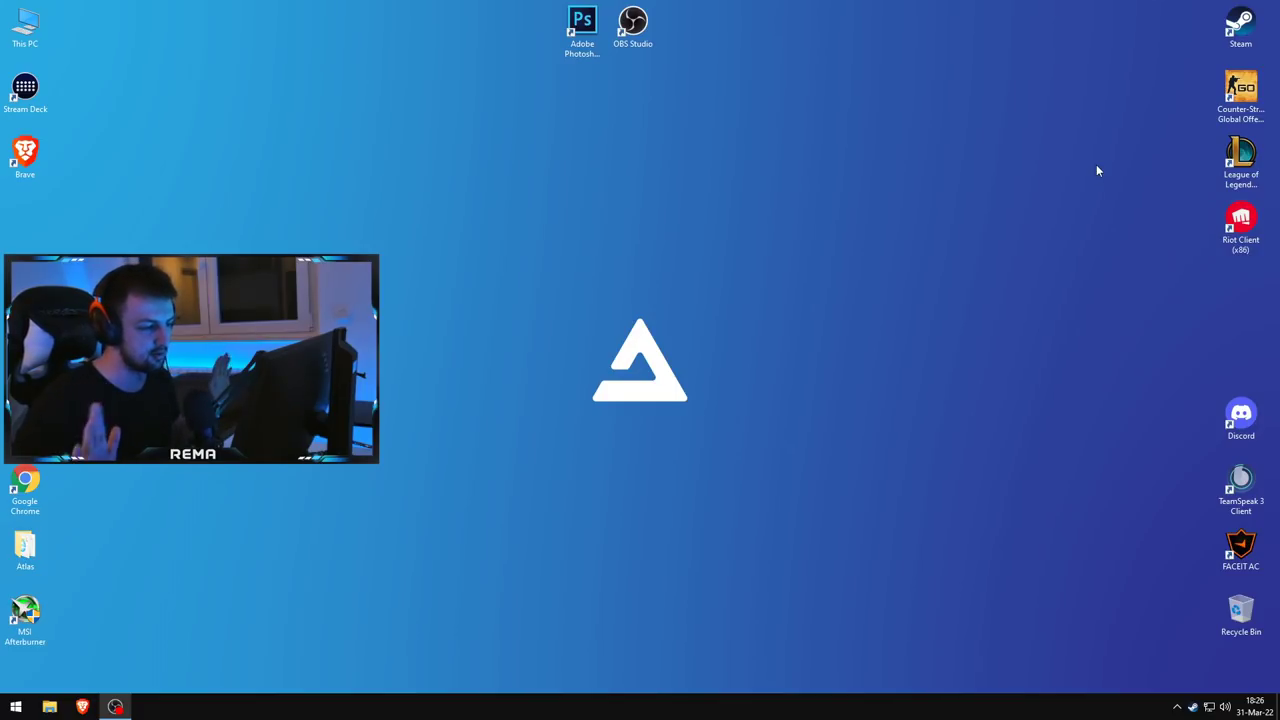
{"action": "left_click_drag", "start_coordinate": [25, 548], "coordinate": [734, 352]}
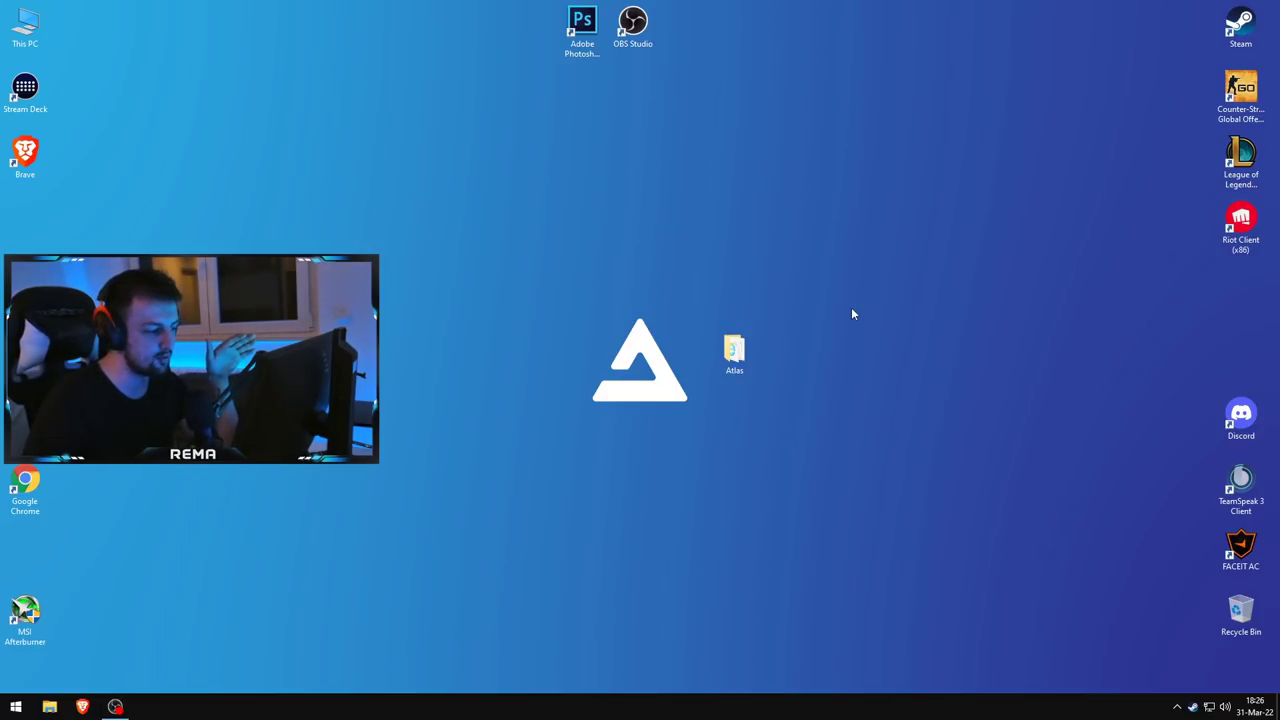
Open the Links folder inside the Atlas folder's "1. Install Software" subfolder
{"action": "double_click", "coordinate": [745, 367]}
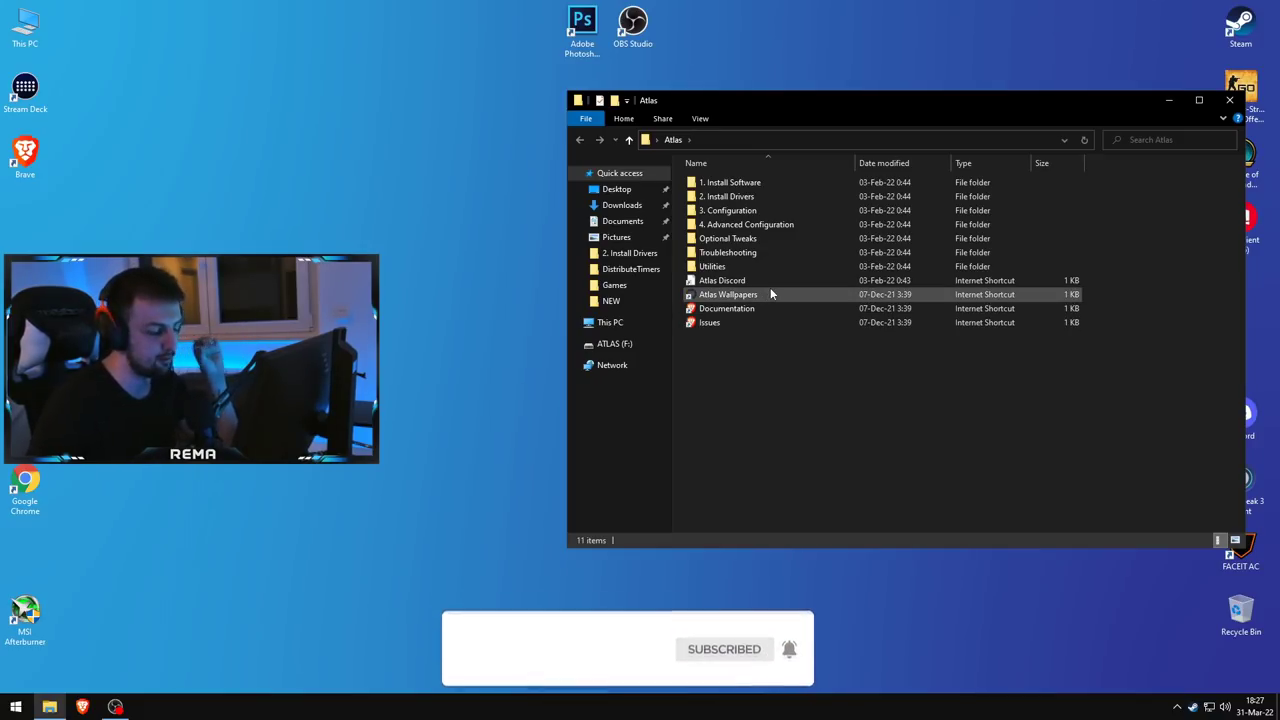
{"action": "double_click", "coordinate": [741, 183]}
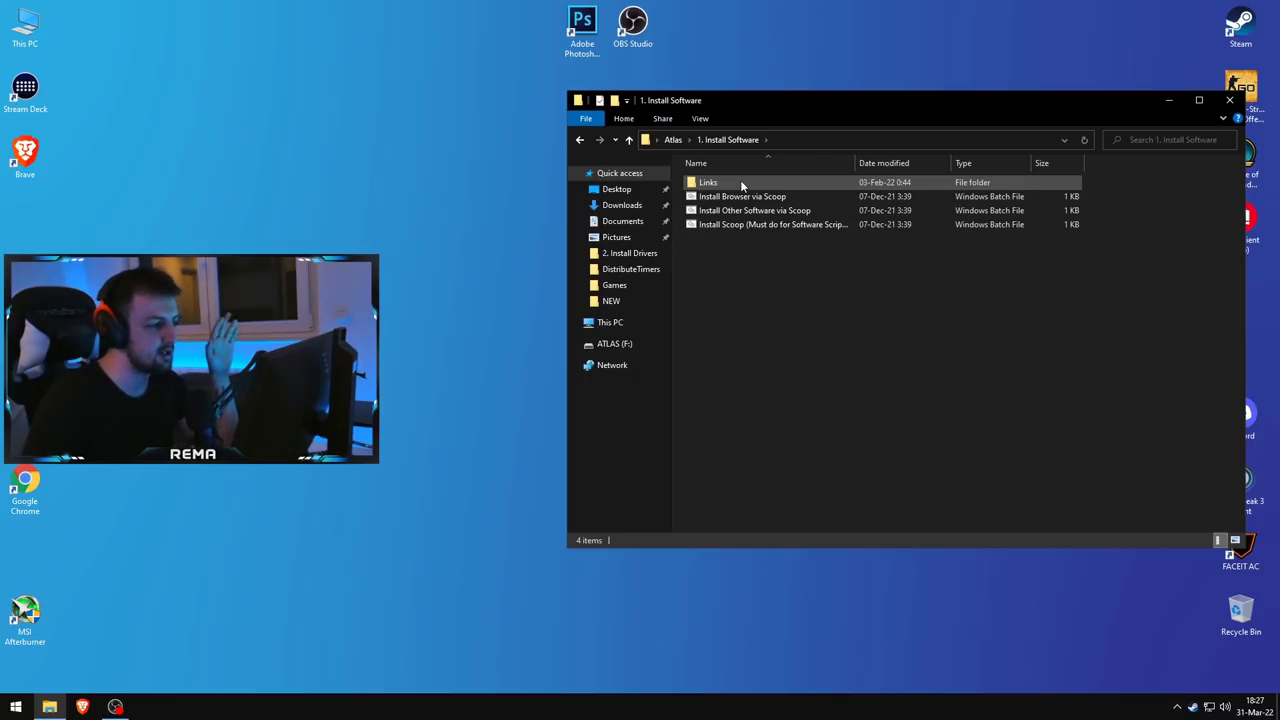
{"action": "double_click", "coordinate": [741, 183]}
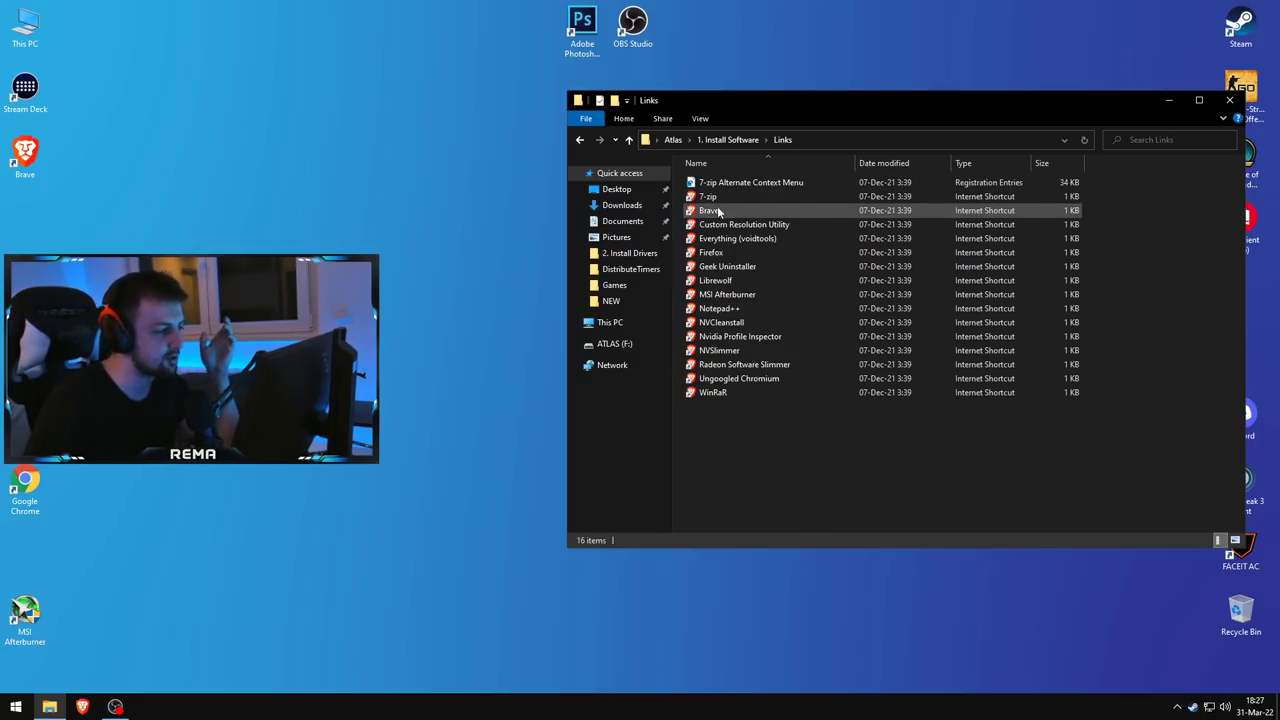
Examine the software shortcuts in the Links folder, including 7-zip, Custom Resolution Utility, MSI Afterburner, NVCleanstall, Nvidia Profile Inspector, NVSlimmer and Radeon Software Slimmer
{"action": "left_click", "coordinate": [713, 200]}
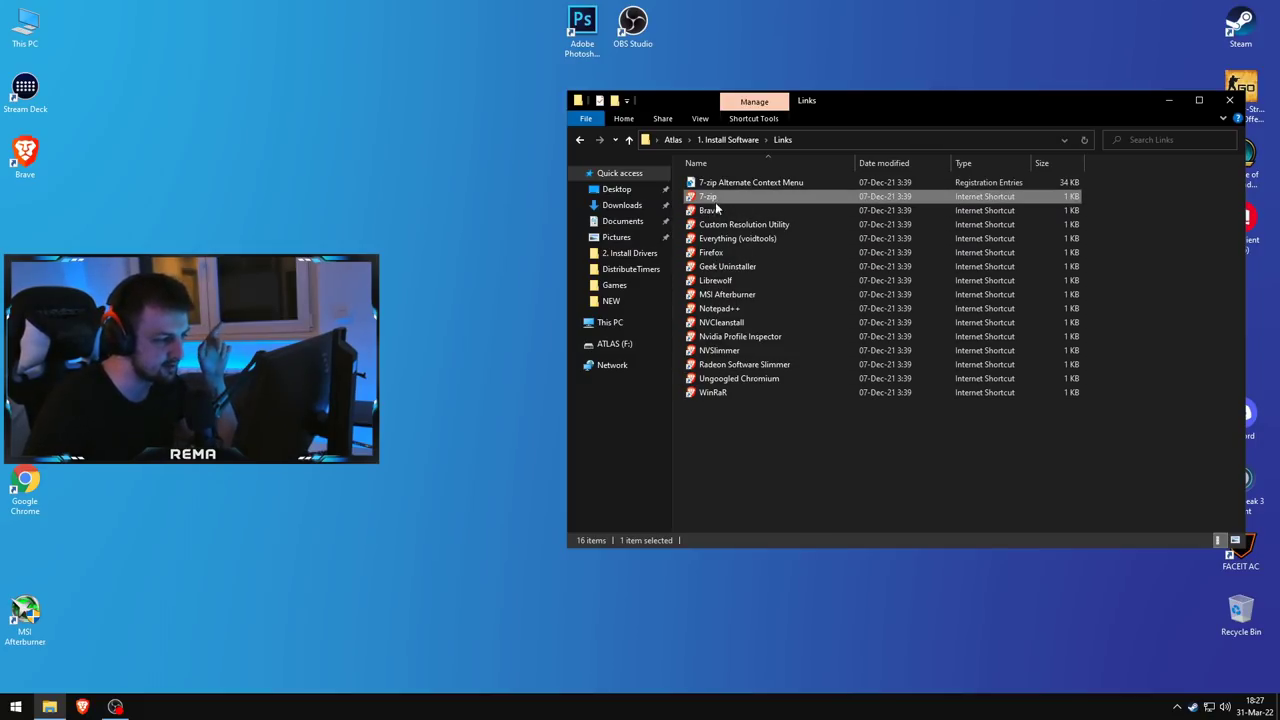
{"action": "left_click", "coordinate": [748, 226]}
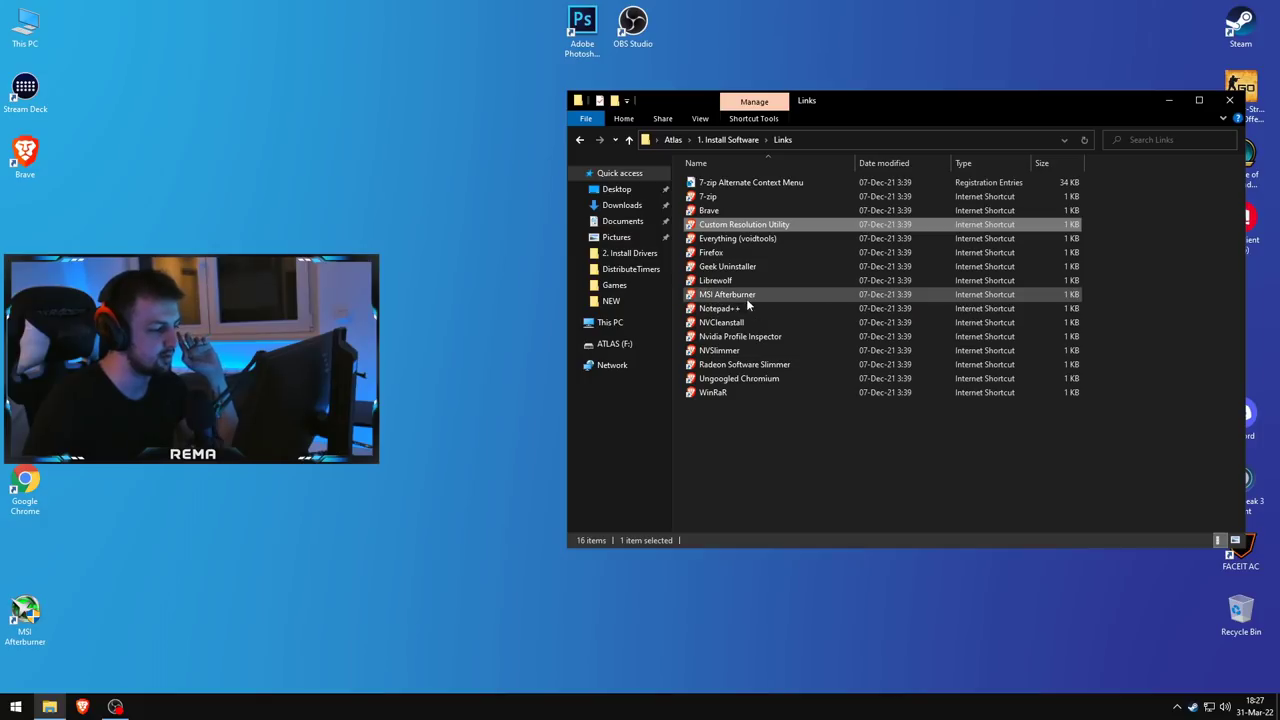
{"action": "left_click", "coordinate": [752, 296]}
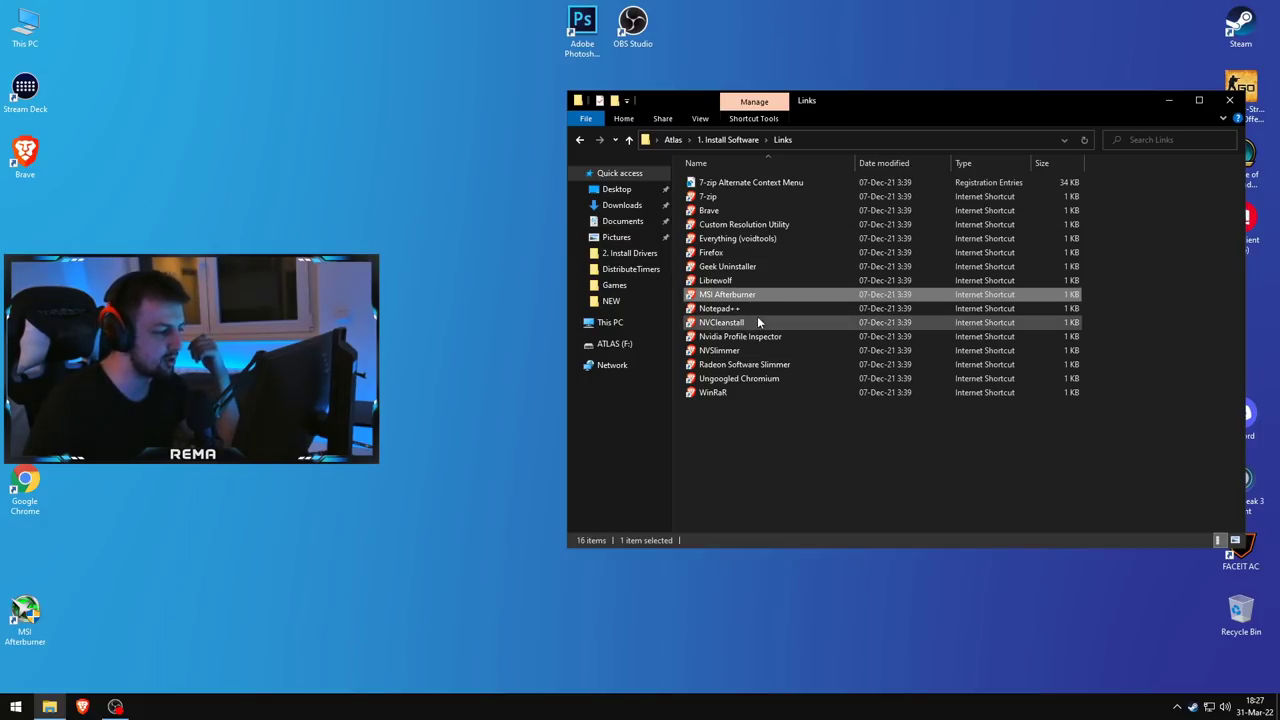
{"action": "left_click", "coordinate": [759, 322]}
{"action": "left_click", "coordinate": [768, 337]}
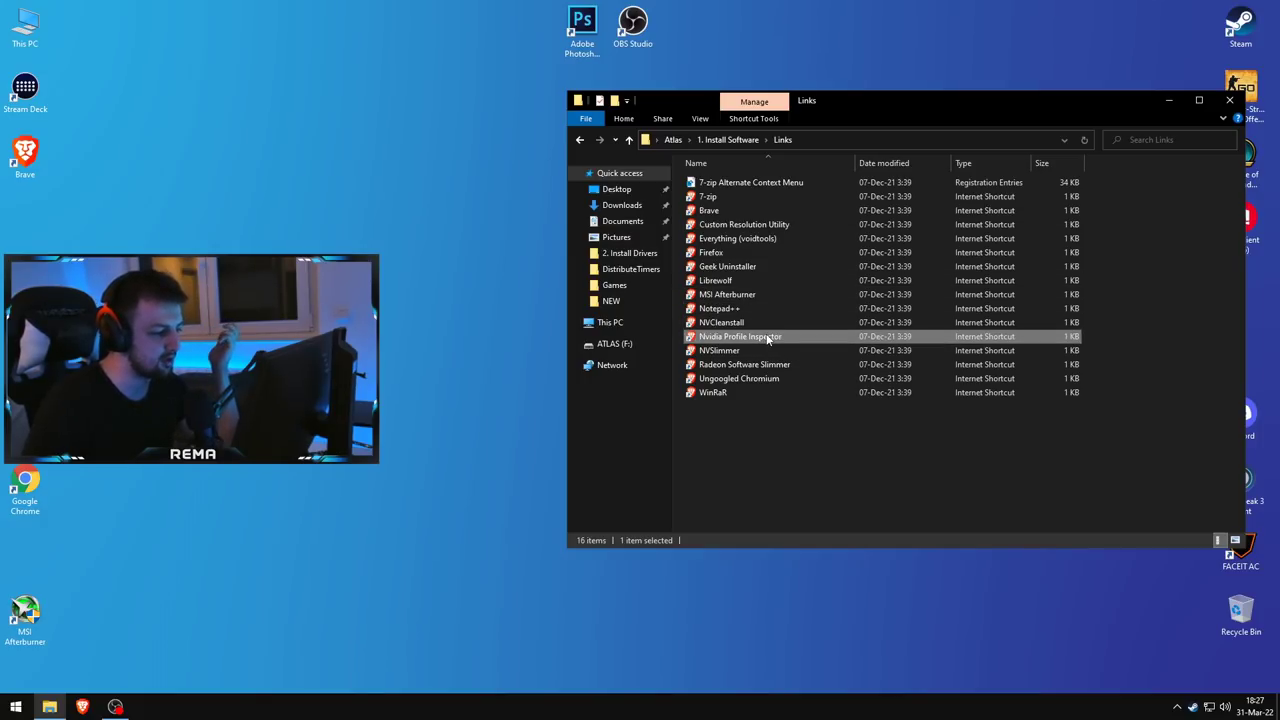
{"action": "left_click", "coordinate": [762, 351]}
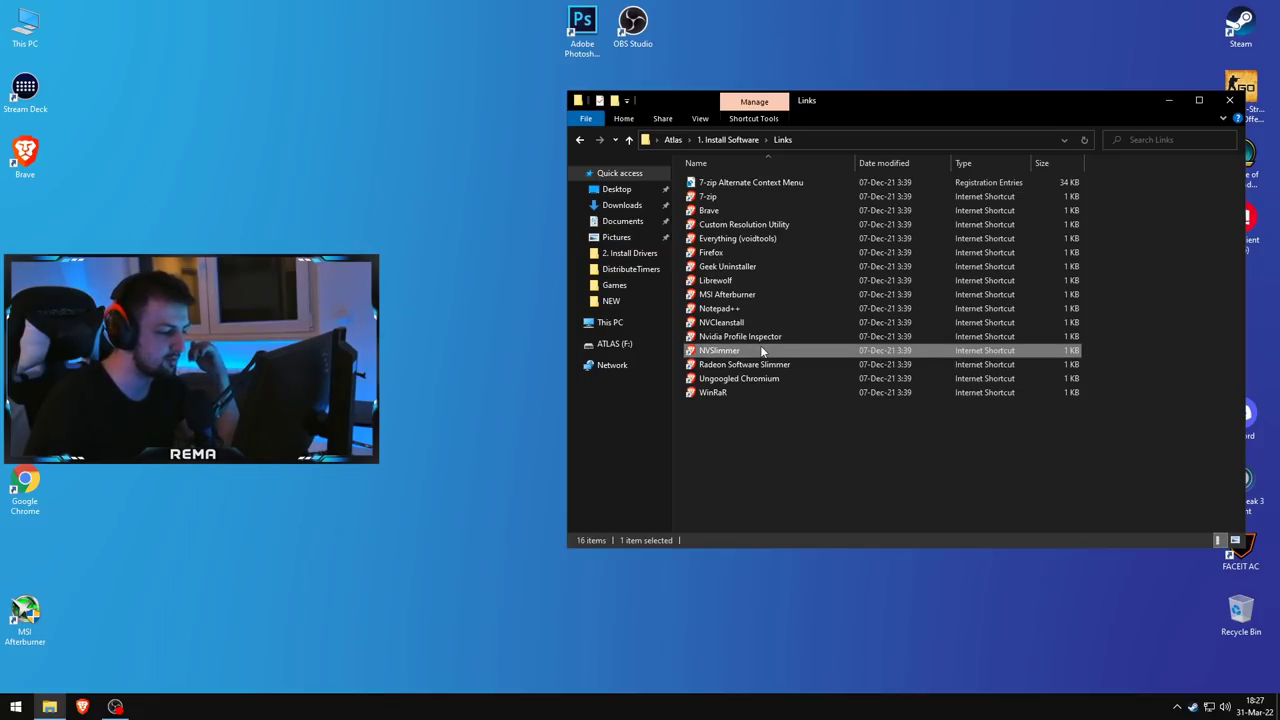
{"action": "left_click", "coordinate": [789, 366]}
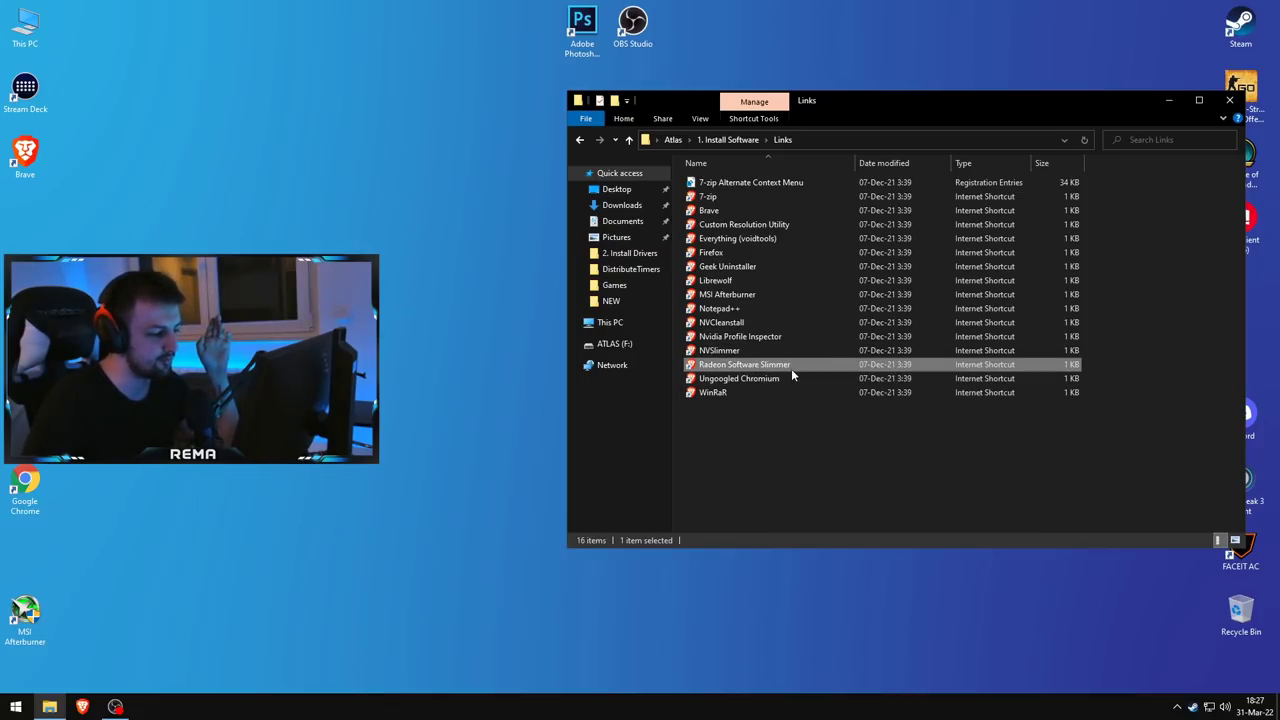
{"action": "left_click", "coordinate": [770, 337]}
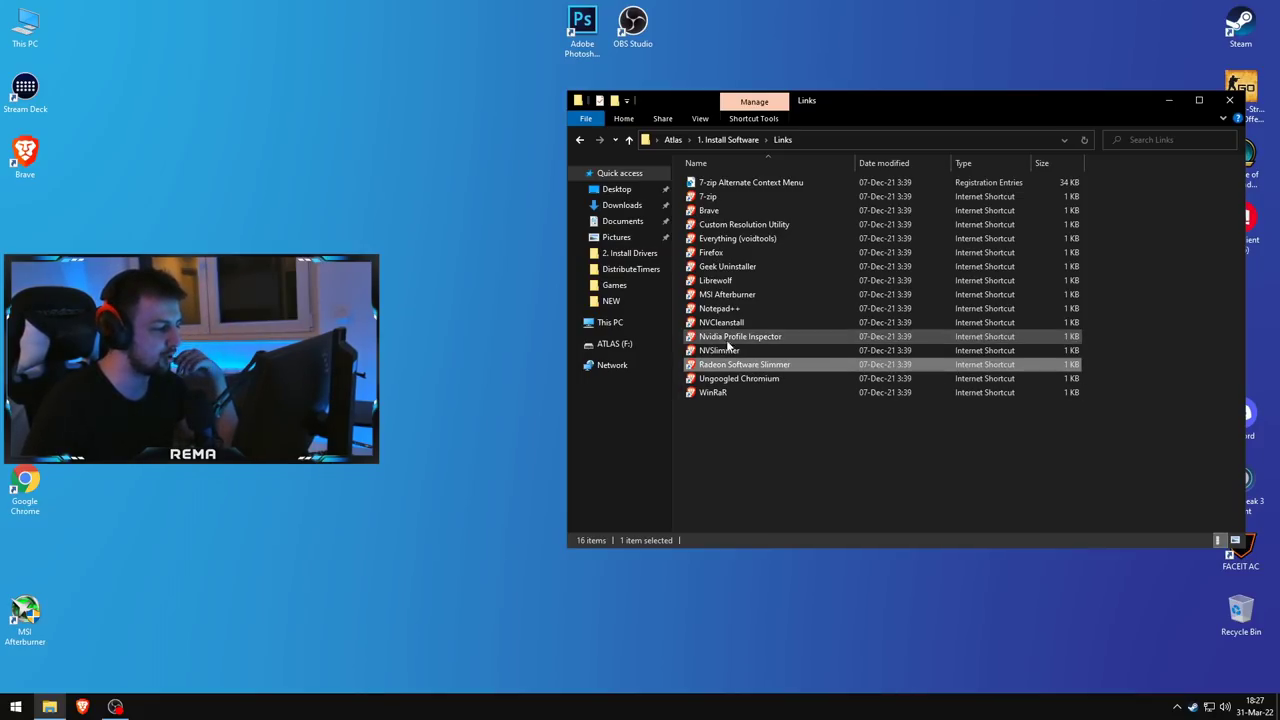
Check the NVSlimmer and WinRaR shortcuts in the Links folder and compare them with the Scoop install scripts in "1. Install Software"
{"action": "left_click", "coordinate": [760, 351]}
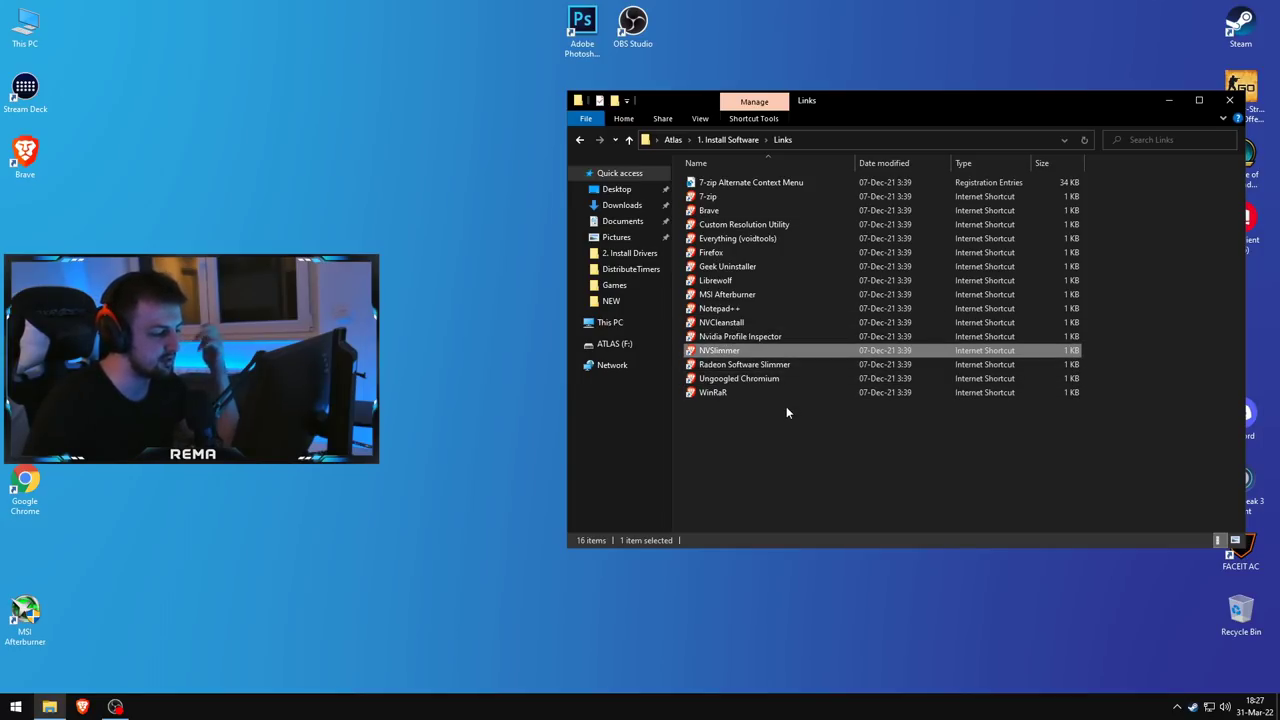
{"action": "left_click", "coordinate": [768, 394]}
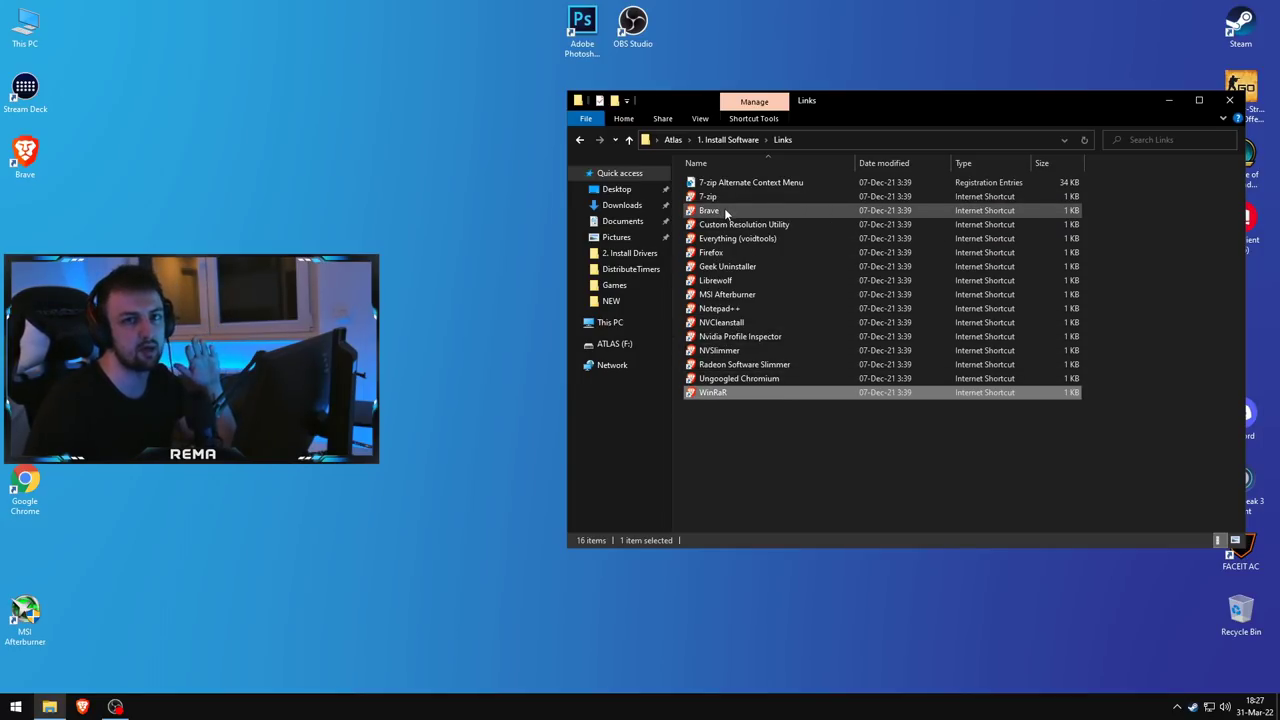
{"action": "key", "text": "BackSpace"}
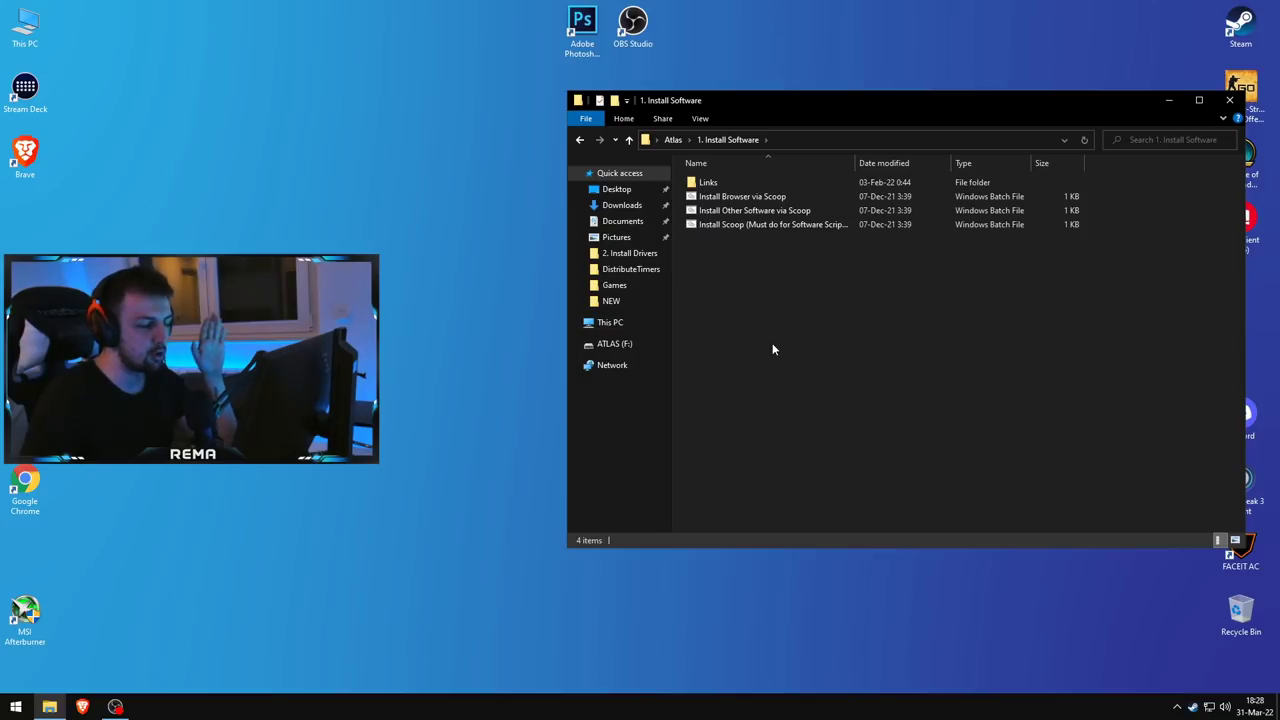
{"action": "double_click", "coordinate": [752, 181]}
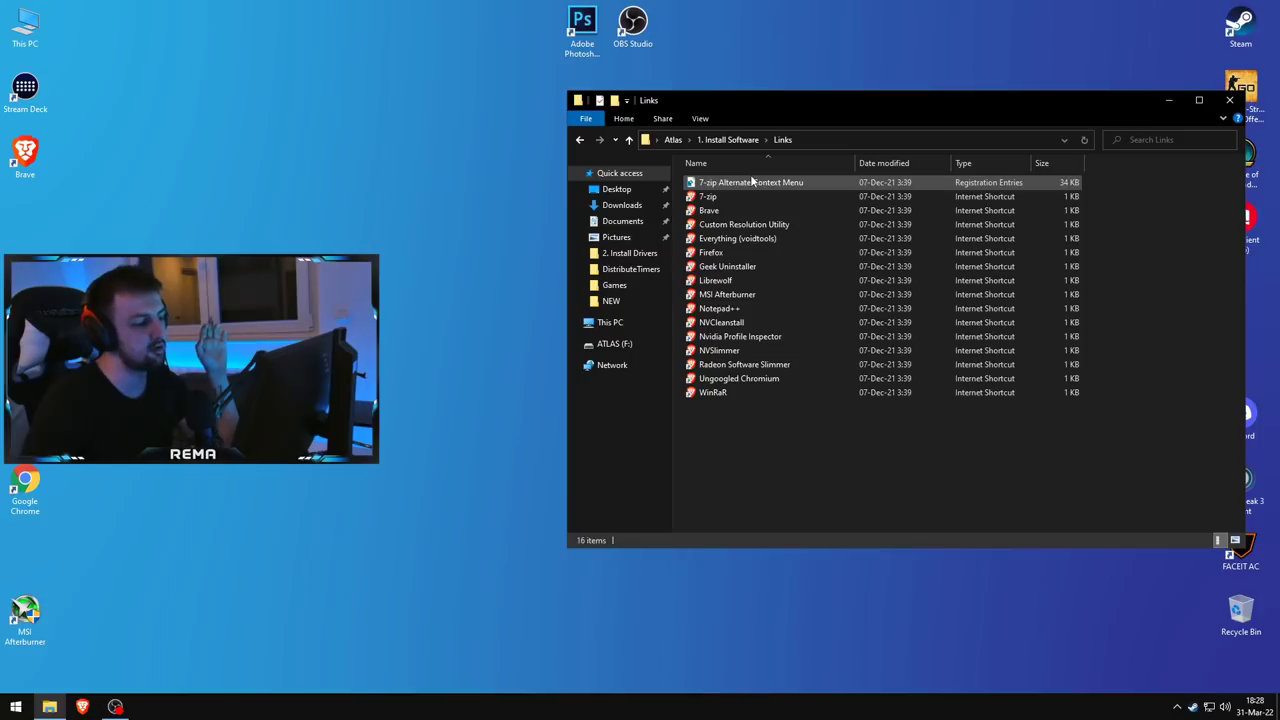
{"action": "key", "text": "alt+Left"}
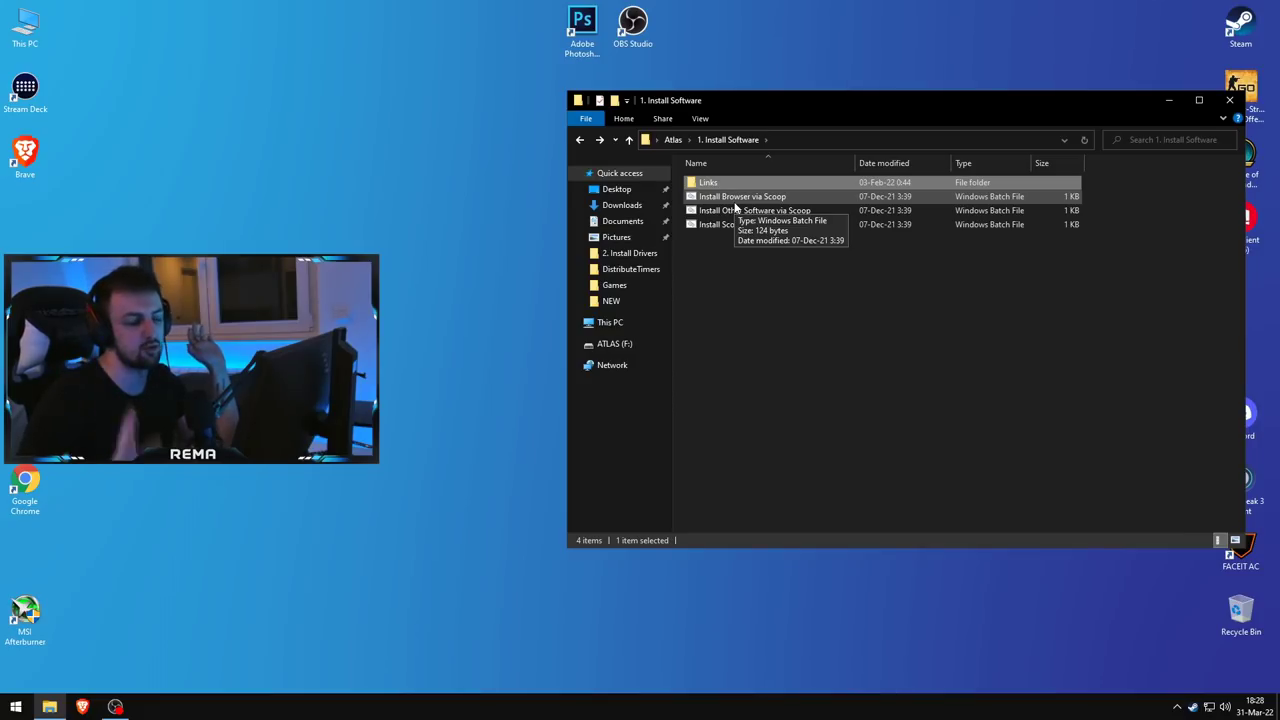
{"action": "double_click", "coordinate": [735, 185]}
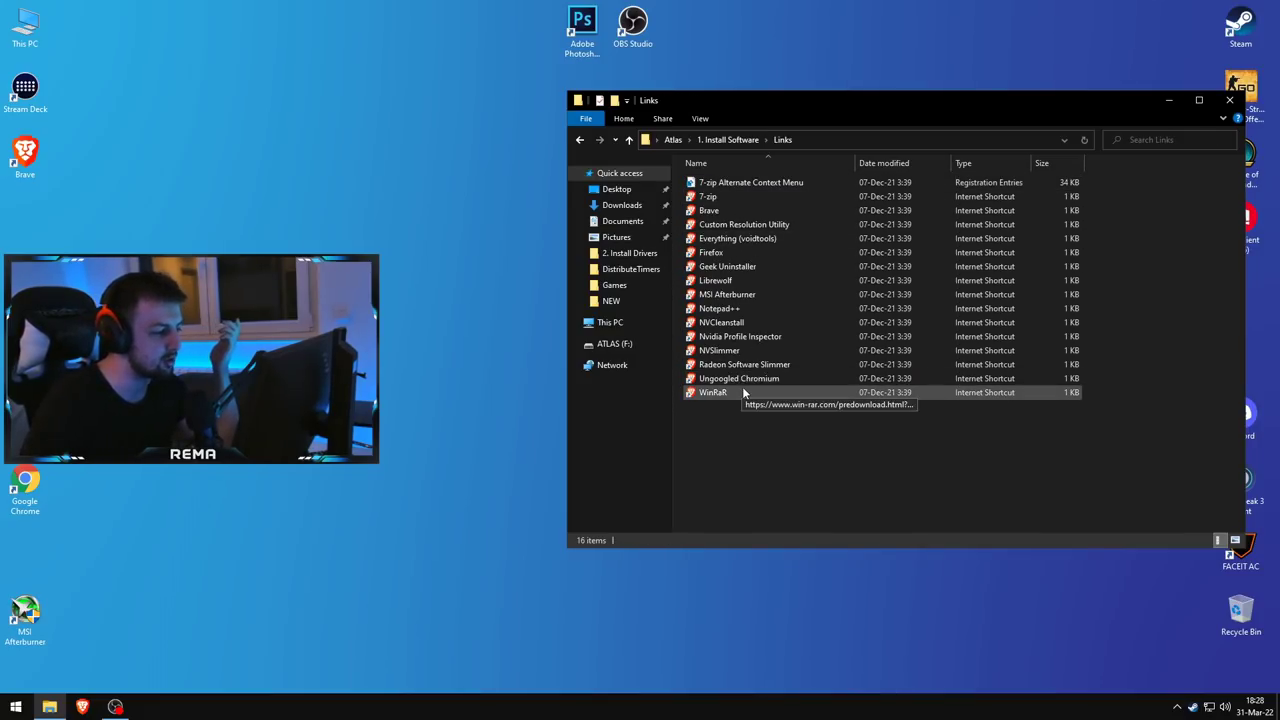
Go to the Atlas folder's "2. Install Drivers" subfolder and select NVCleanstall_1.12.0
{"action": "key", "text": "BackSpace"}
{"action": "key", "text": "BackSpace"}
{"action": "key", "text": "2"}
{"action": "key", "text": "Return"}
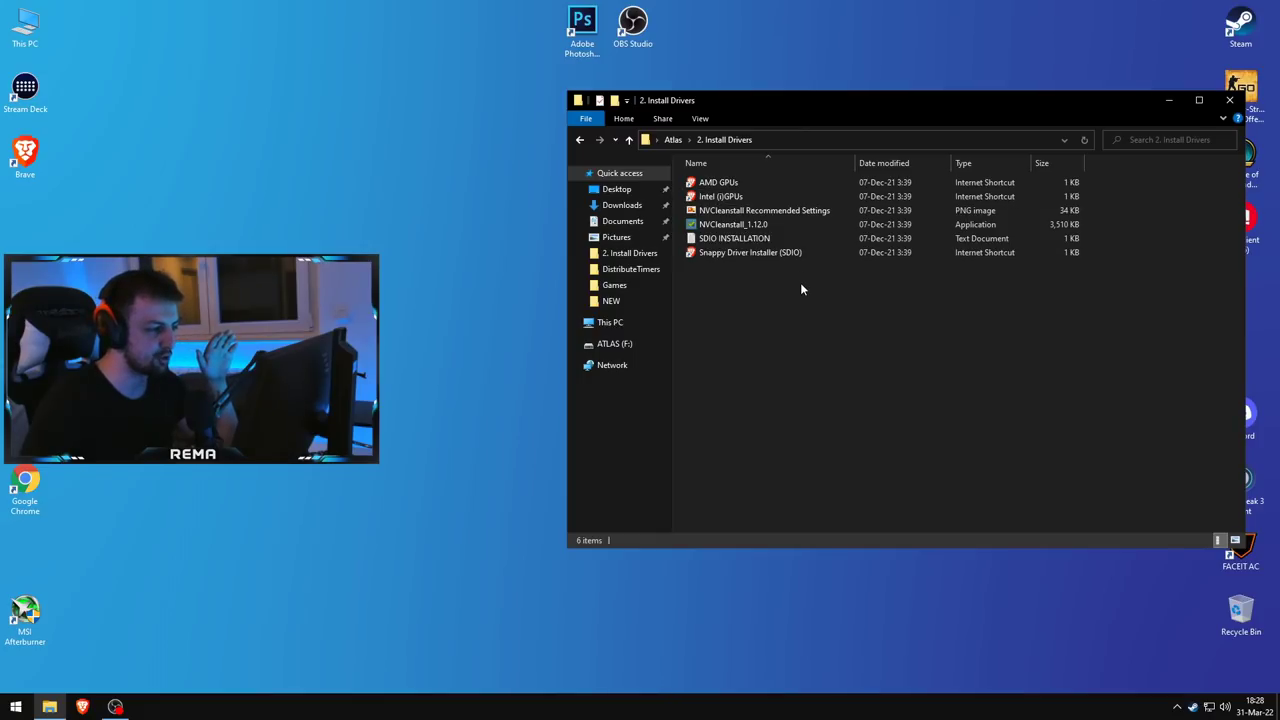
{"action": "left_click", "coordinate": [783, 224]}
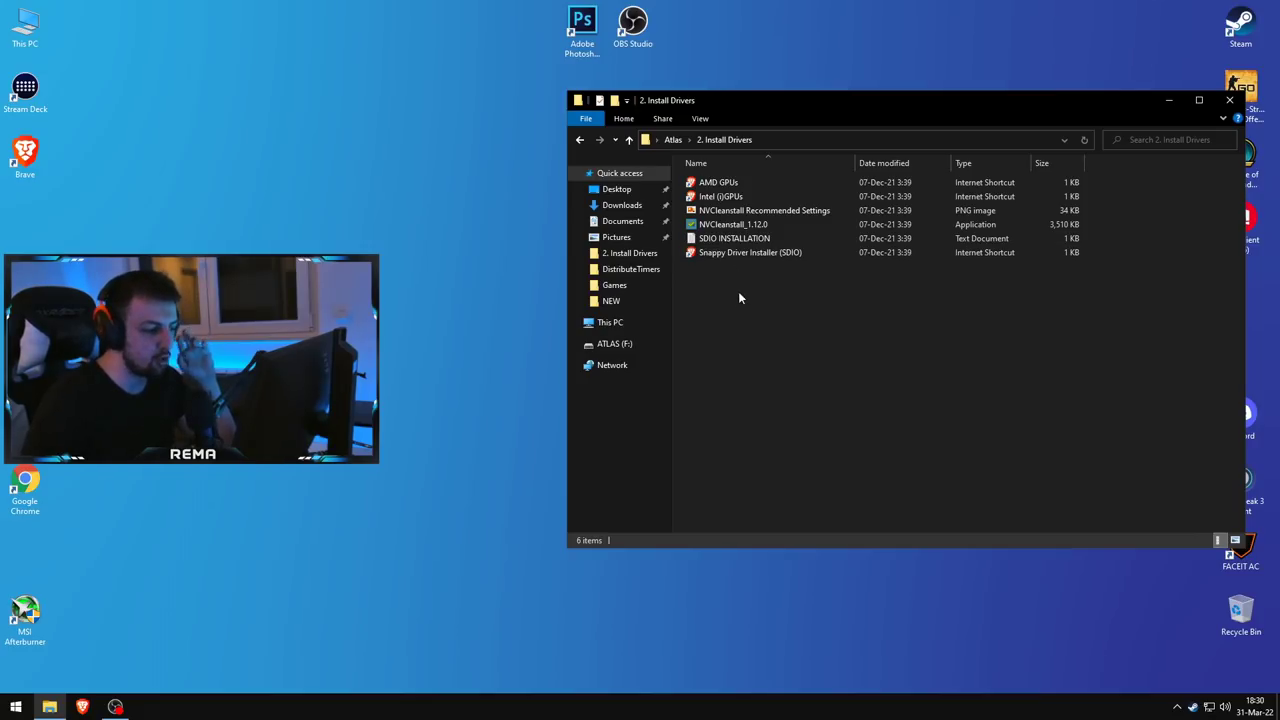
Open the Snappy Driver Installer (SDIO) website from its shortcut and view its download page
{"action": "double_click", "coordinate": [743, 255]}
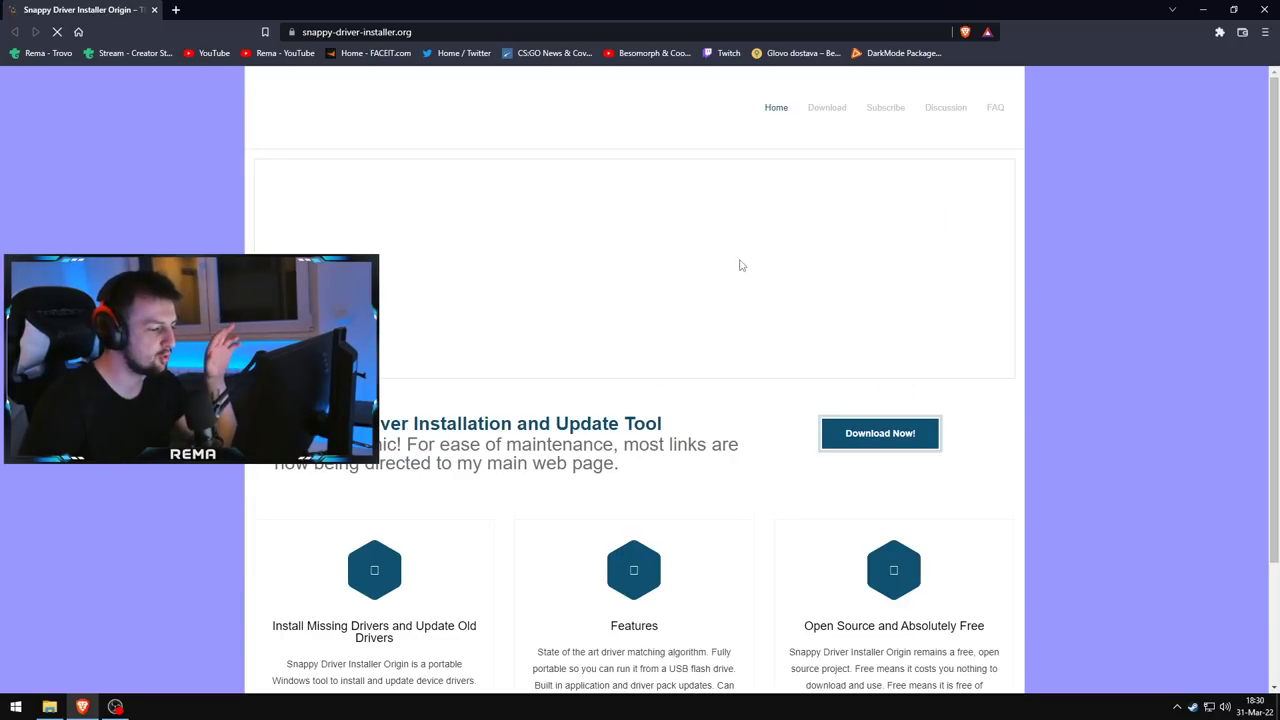
{"action": "left_click", "coordinate": [825, 117]}
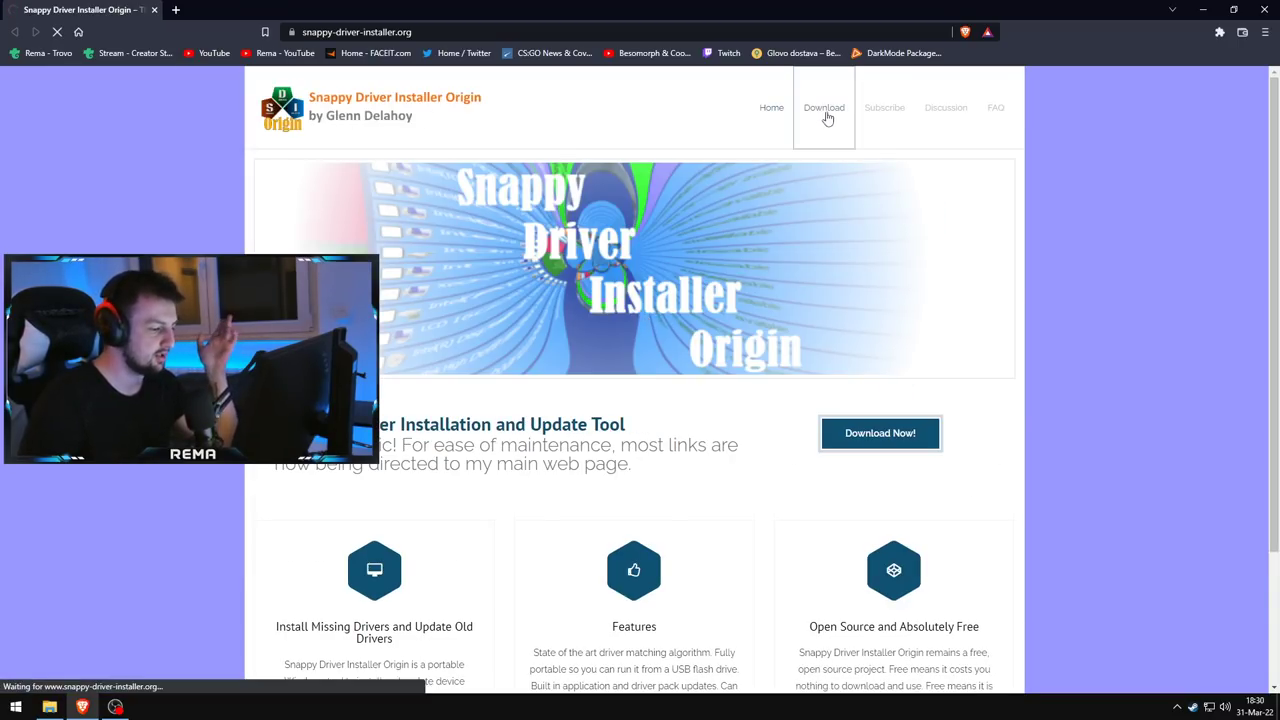
{"action": "scroll", "coordinate": [609, 390], "scroll_direction": "down", "scroll_amount": 3}
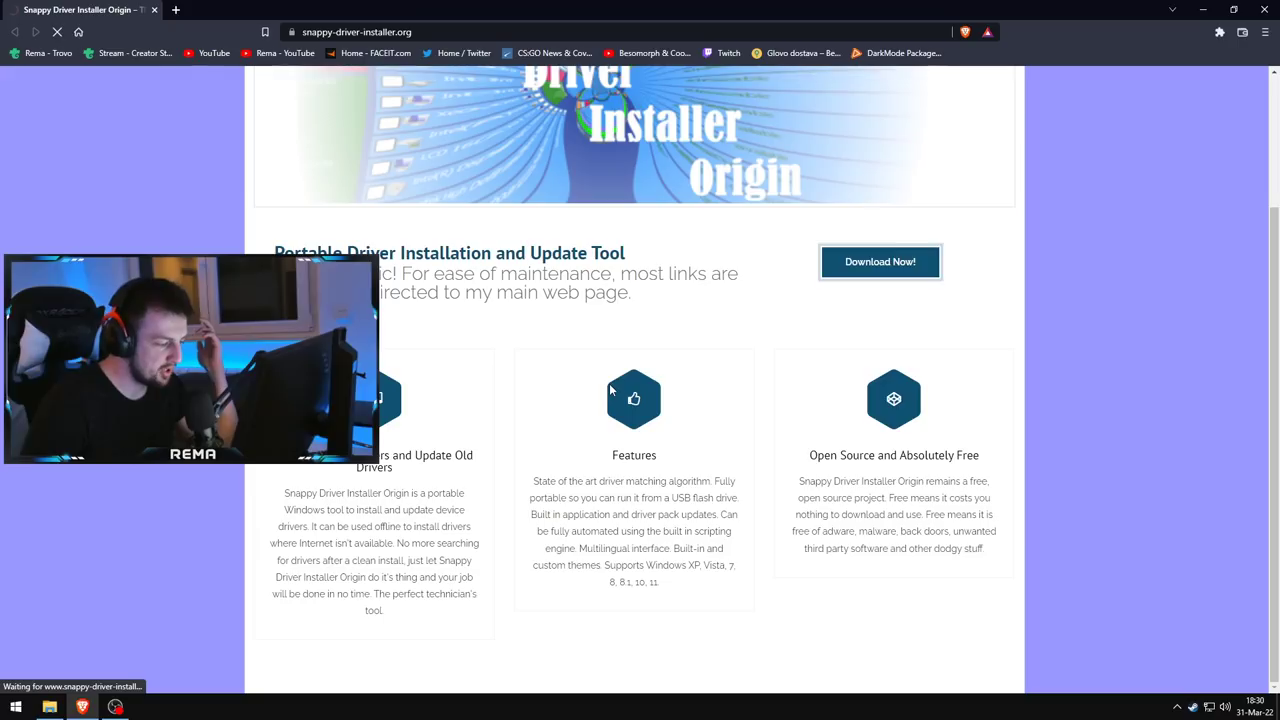
{"action": "scroll", "coordinate": [609, 390], "scroll_direction": "up", "scroll_amount": 3}
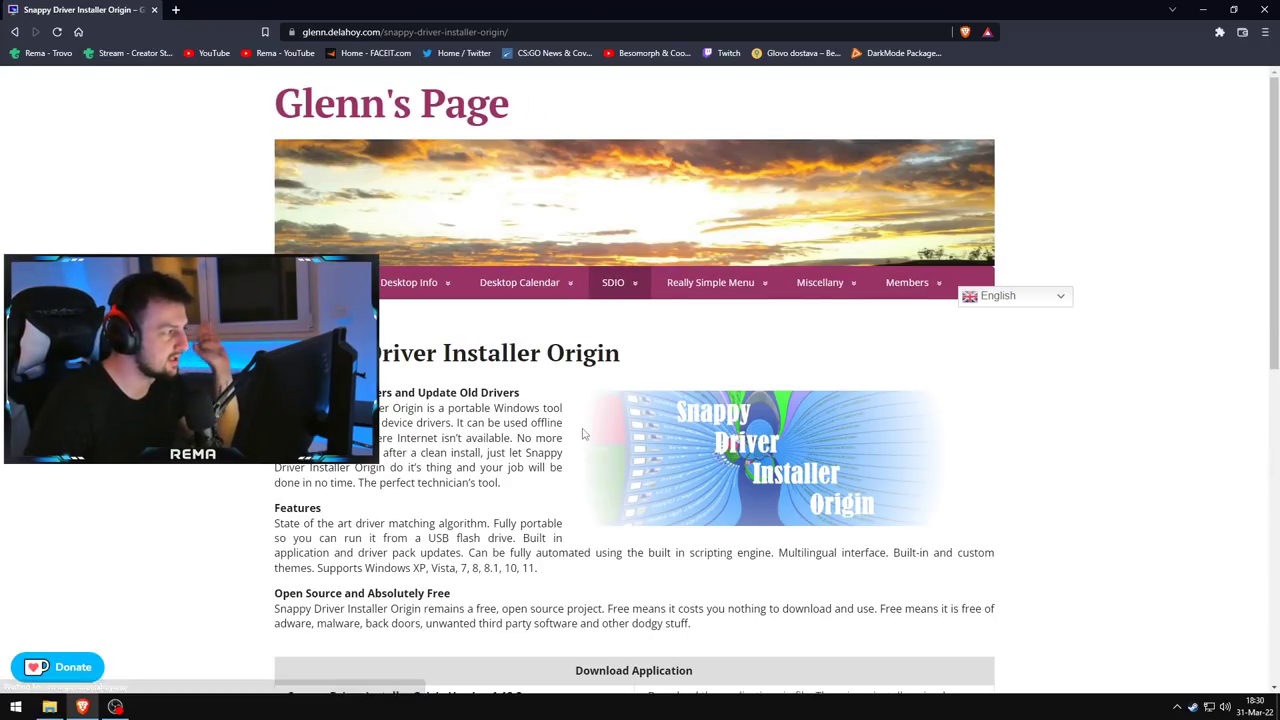
{"action": "scroll", "coordinate": [584, 434], "scroll_direction": "down", "scroll_amount": 2}
{"action": "scroll", "coordinate": [584, 437], "scroll_direction": "down", "scroll_amount": 2}
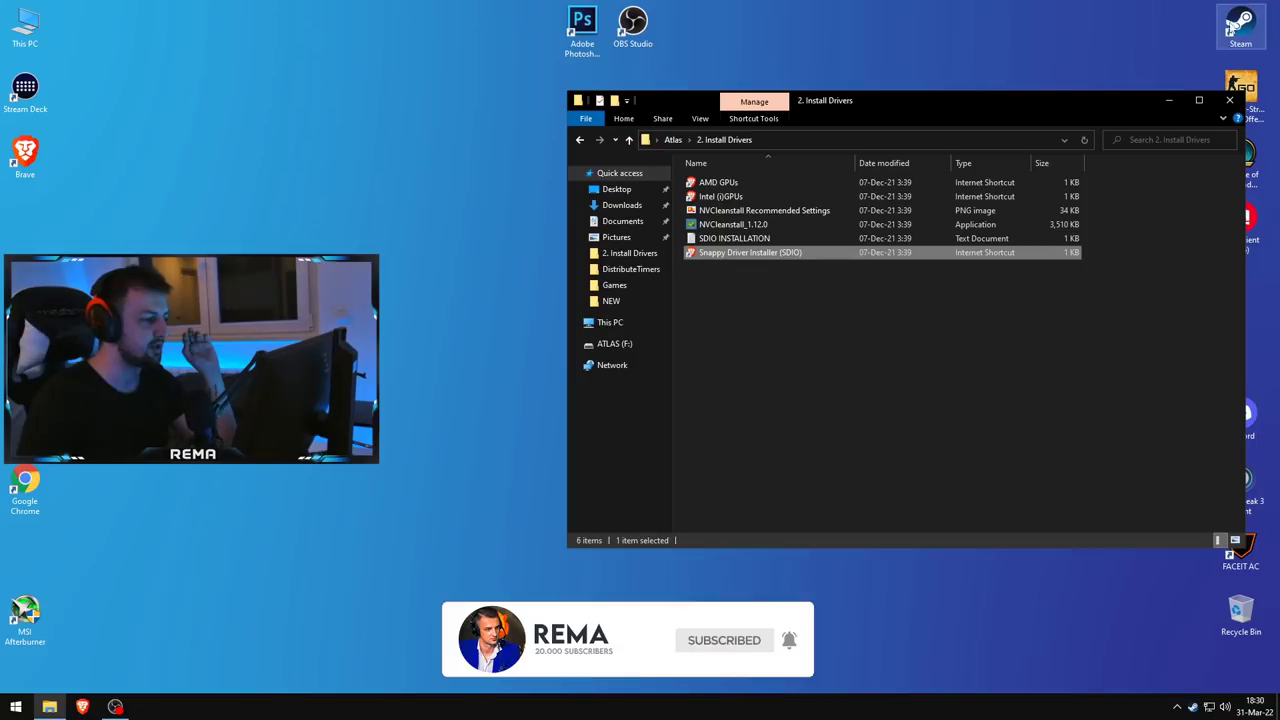
Open the SDIO INSTALLATION text file and move its window clear of the webcam overlay
{"action": "double_click", "coordinate": [720, 242]}
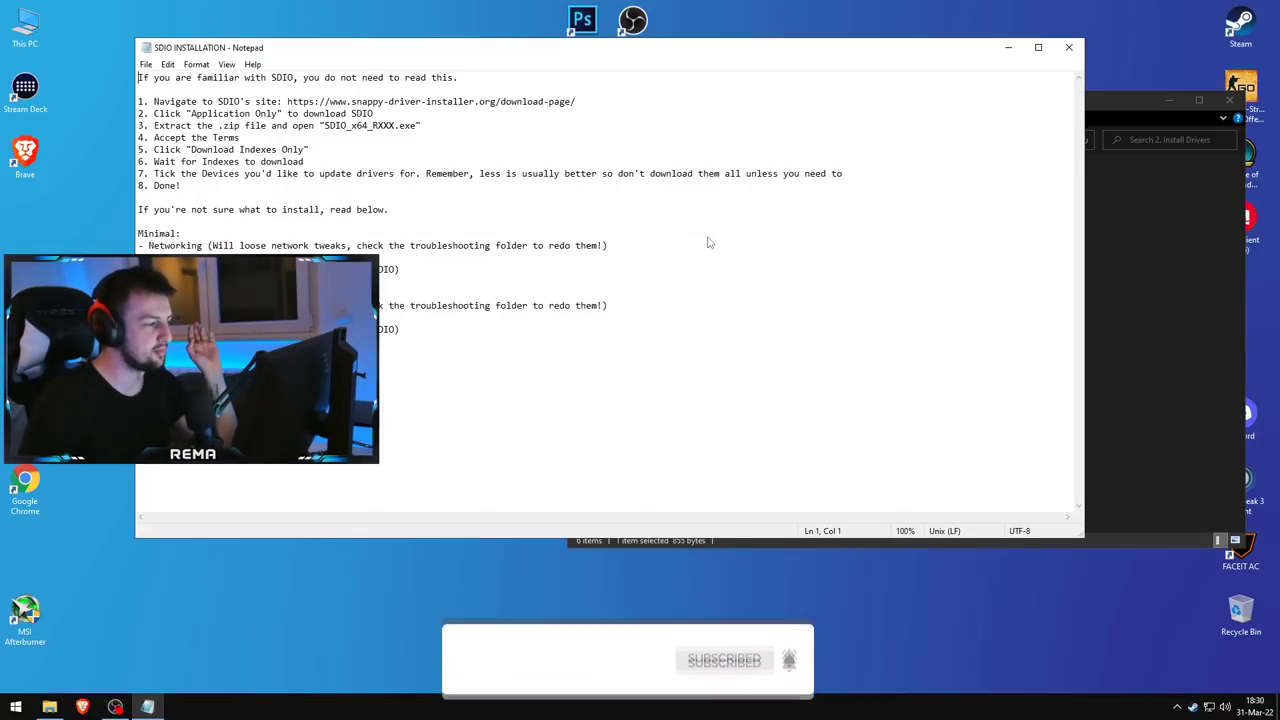
{"action": "left_click_drag", "start_coordinate": [597, 50], "coordinate": [673, 82]}
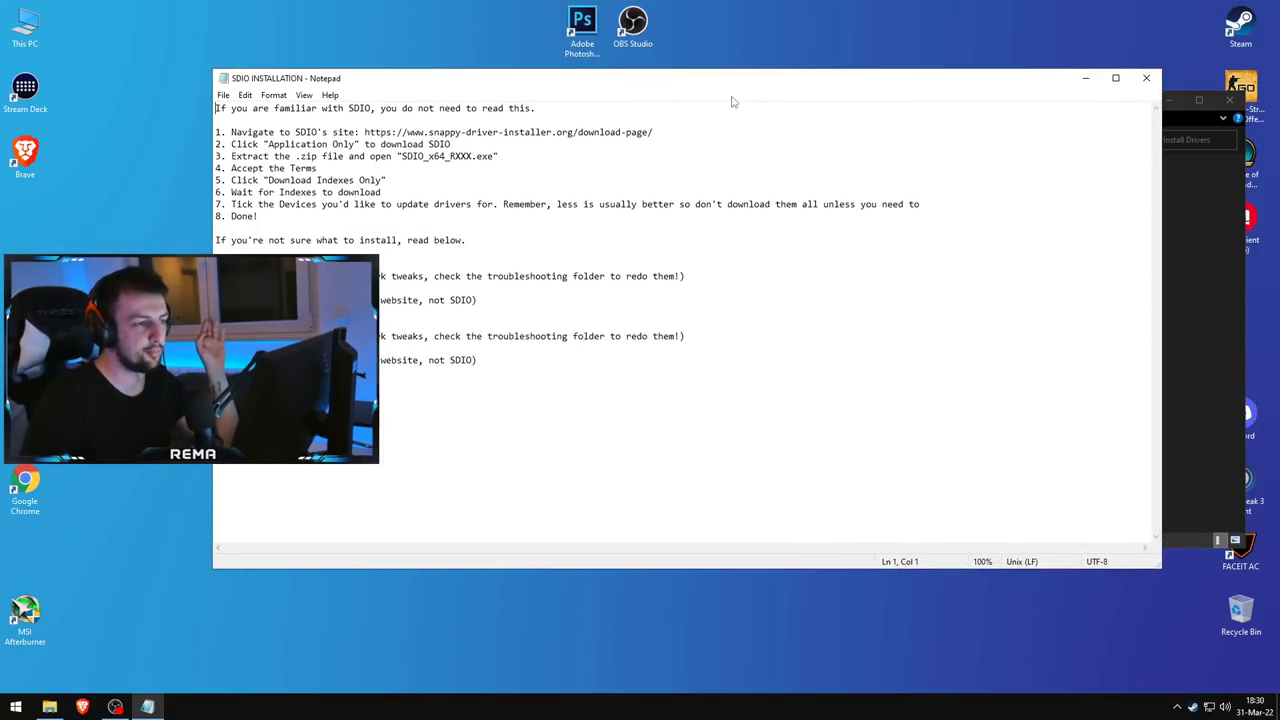
{"action": "left_click_drag", "start_coordinate": [815, 86], "coordinate": [1096, 84]}
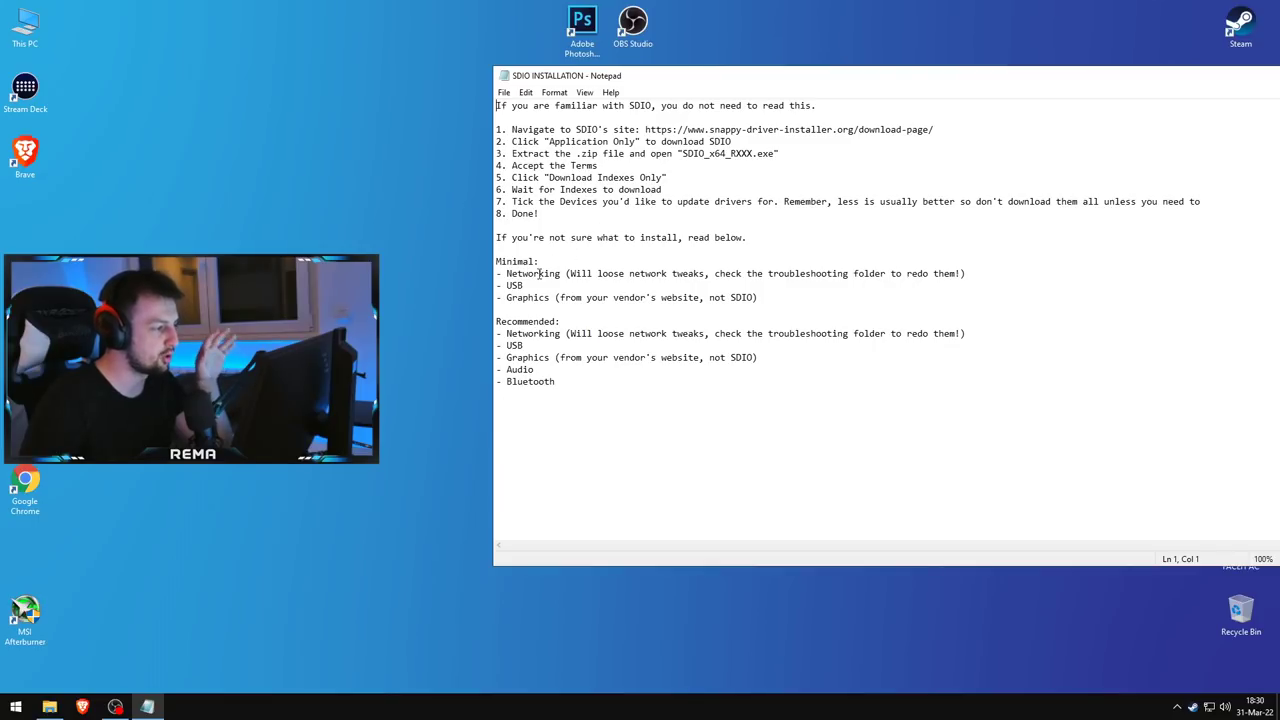
Read the Minimal and Recommended driver lists in the notes, marking entries such as Networking, USB, Graphics and Audio
{"action": "double_click", "coordinate": [515, 274]}
{"action": "left_click", "coordinate": [566, 273]}
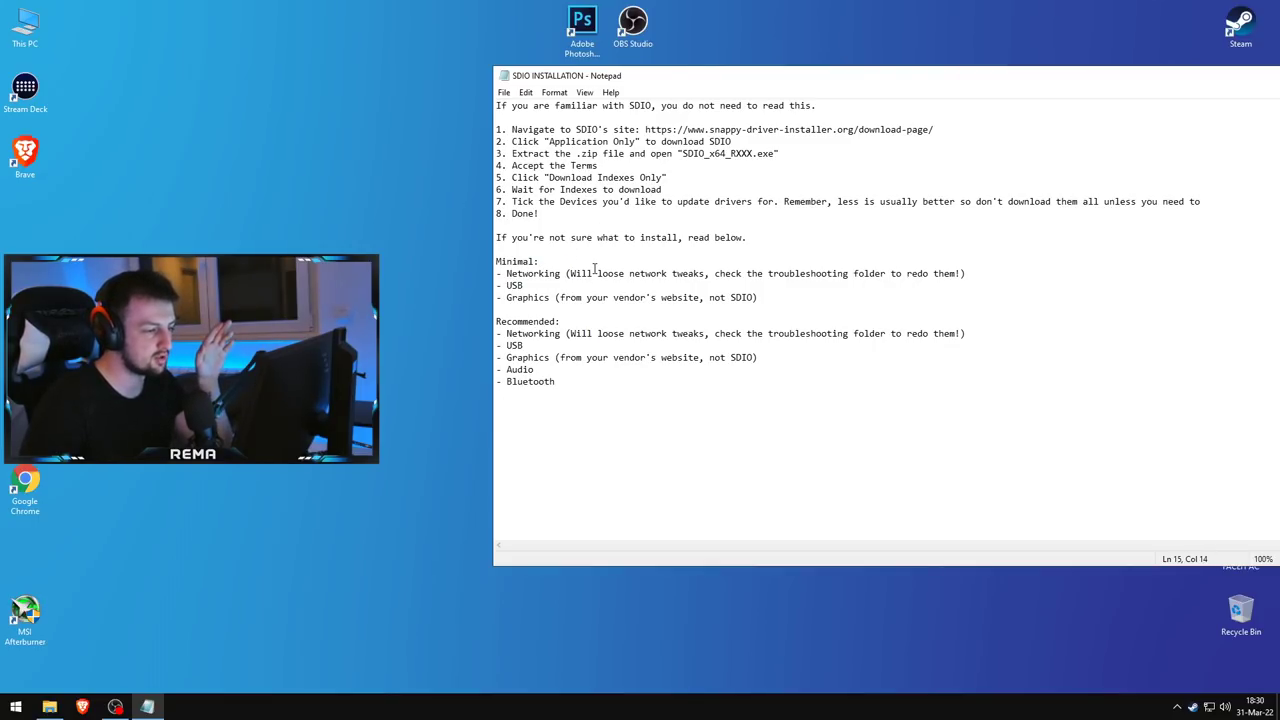
{"action": "double_click", "coordinate": [517, 286]}
{"action": "left_click", "coordinate": [533, 286]}
{"action": "double_click", "coordinate": [530, 297]}
{"action": "left_click", "coordinate": [580, 307]}
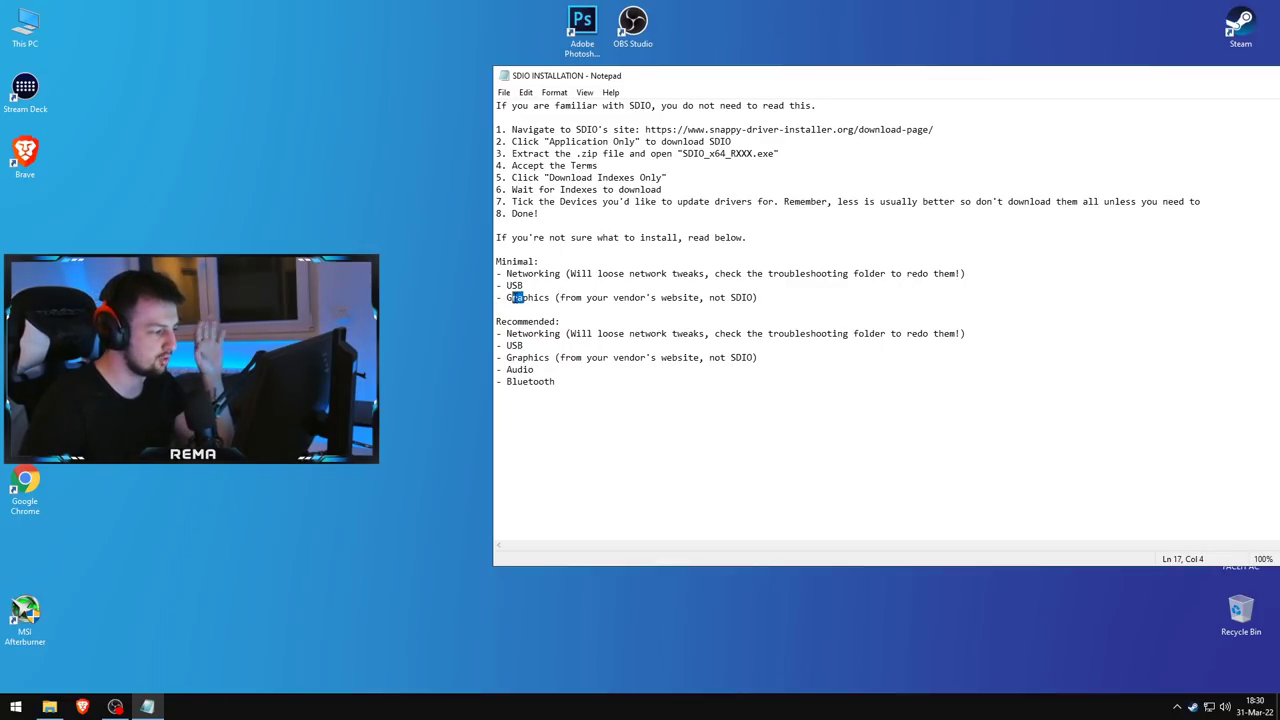
{"action": "left_click", "coordinate": [536, 381]}
{"action": "left_click_drag", "start_coordinate": [535, 369], "coordinate": [506, 370]}
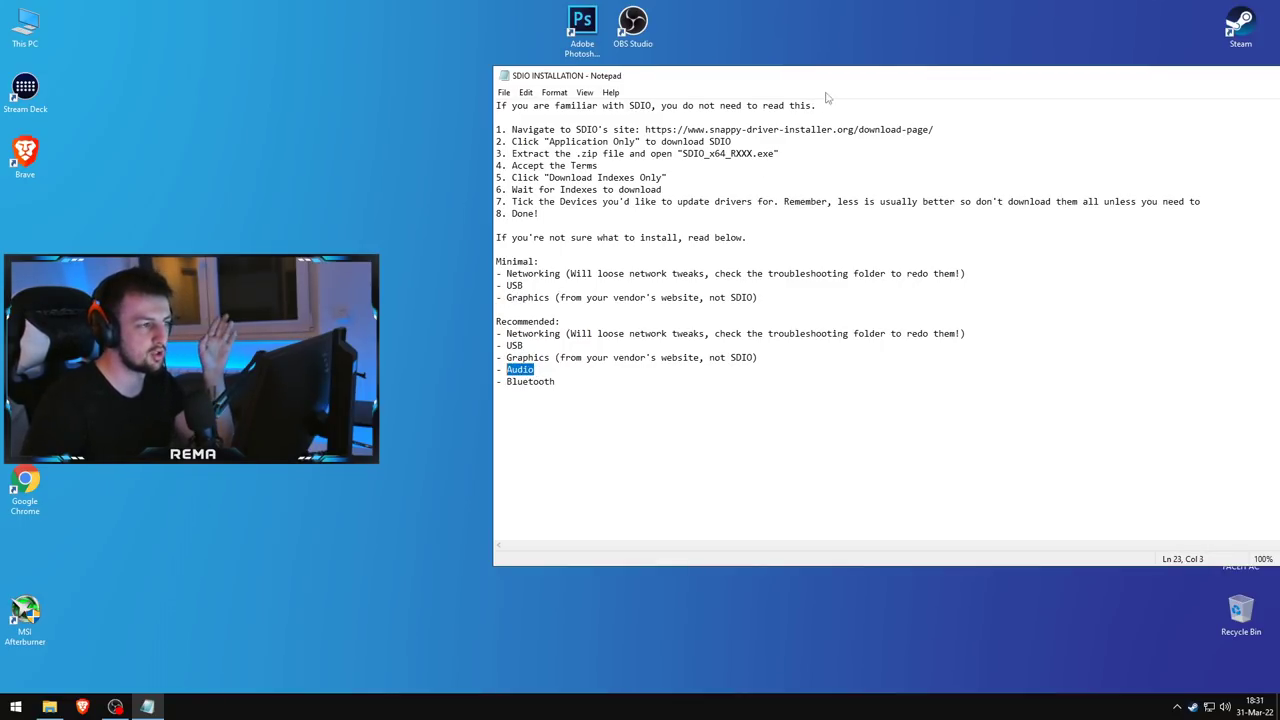
Move the SDIO INSTALLATION notes back toward the middle of the desktop and close them
{"action": "left_click_drag", "start_coordinate": [830, 80], "coordinate": [613, 97]}
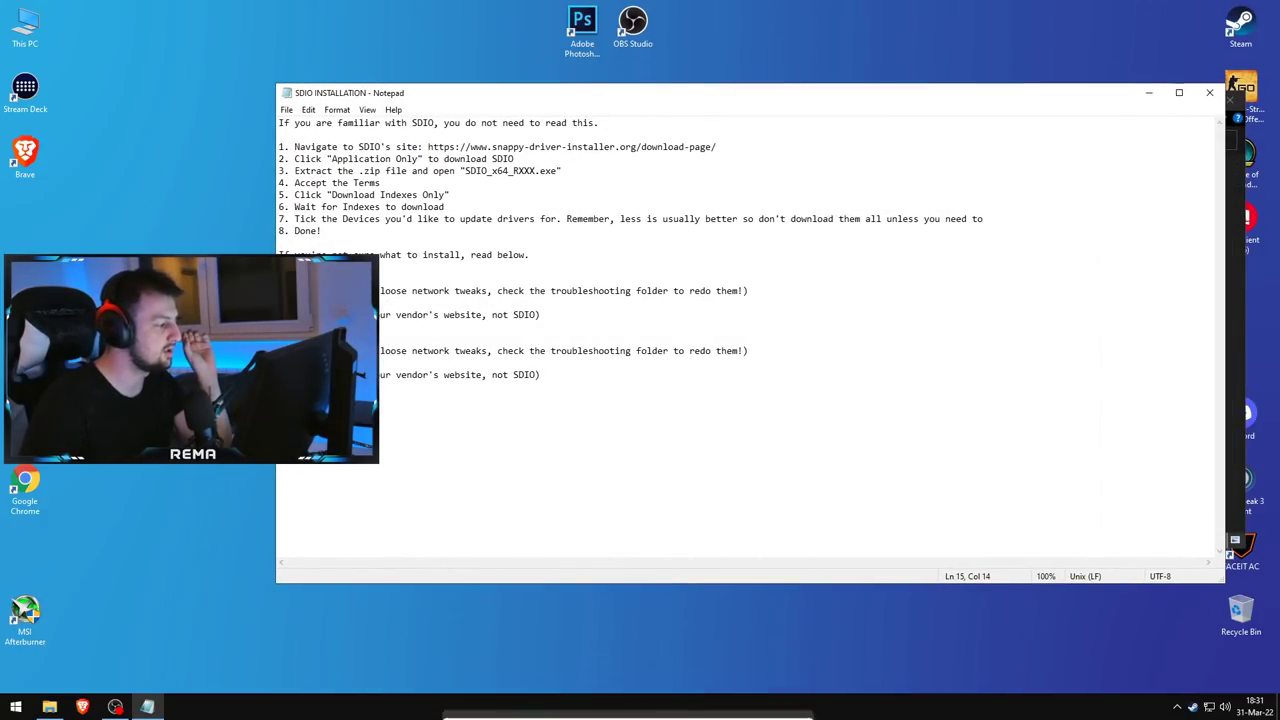
{"action": "left_click", "coordinate": [302, 302]}
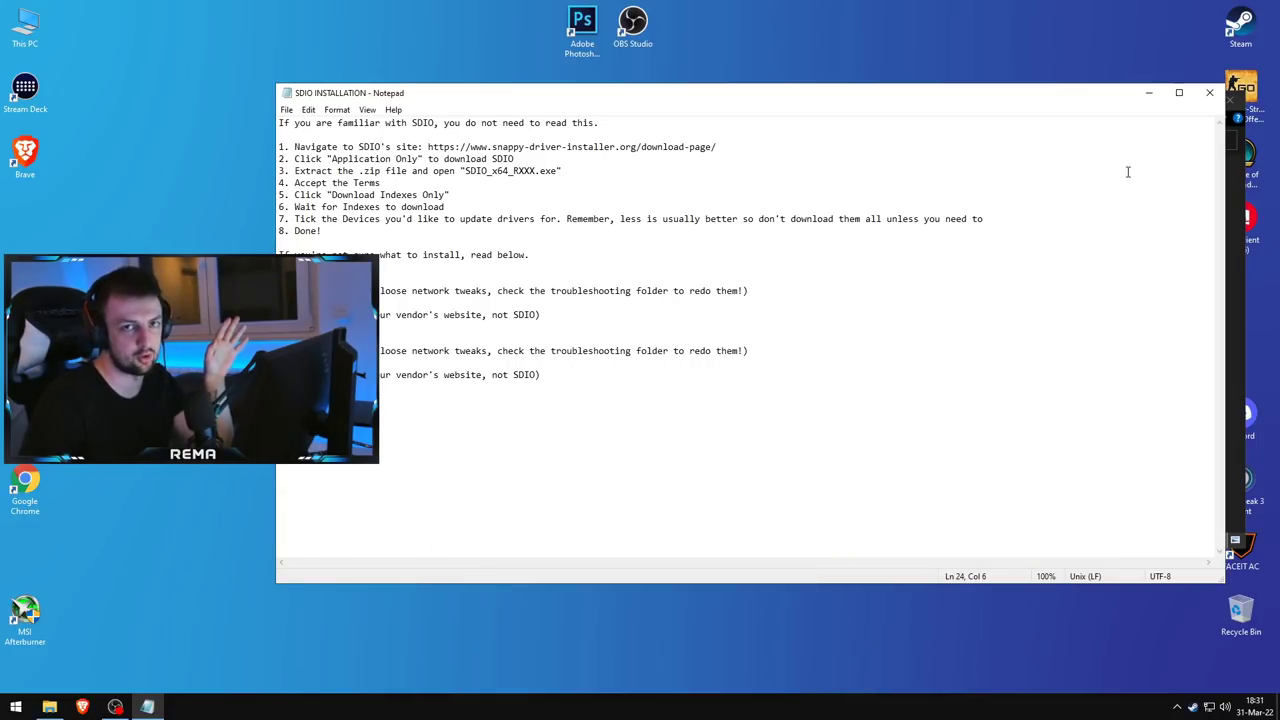
{"action": "left_click", "coordinate": [1209, 92]}
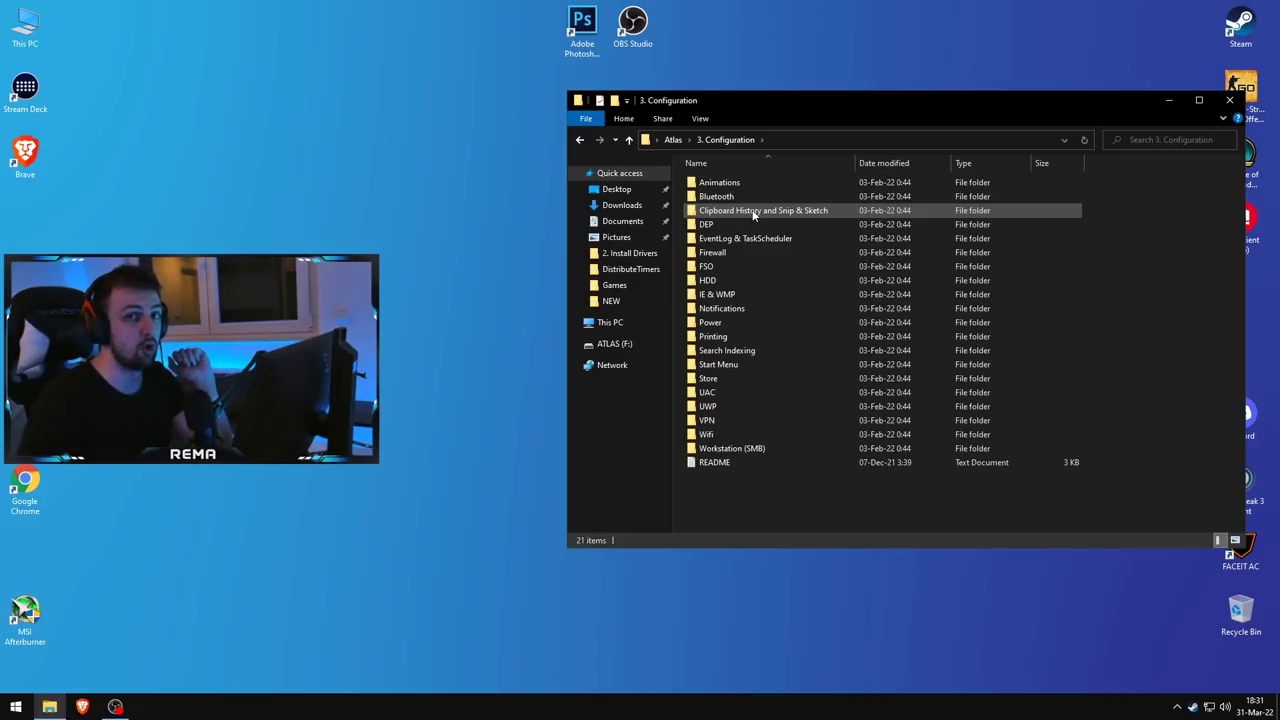
Look through the scripts in the Animations, Bluetooth and "Clipboard History and Snip & Sketch" folders of "3. Configuration"
{"action": "double_click", "coordinate": [750, 183]}
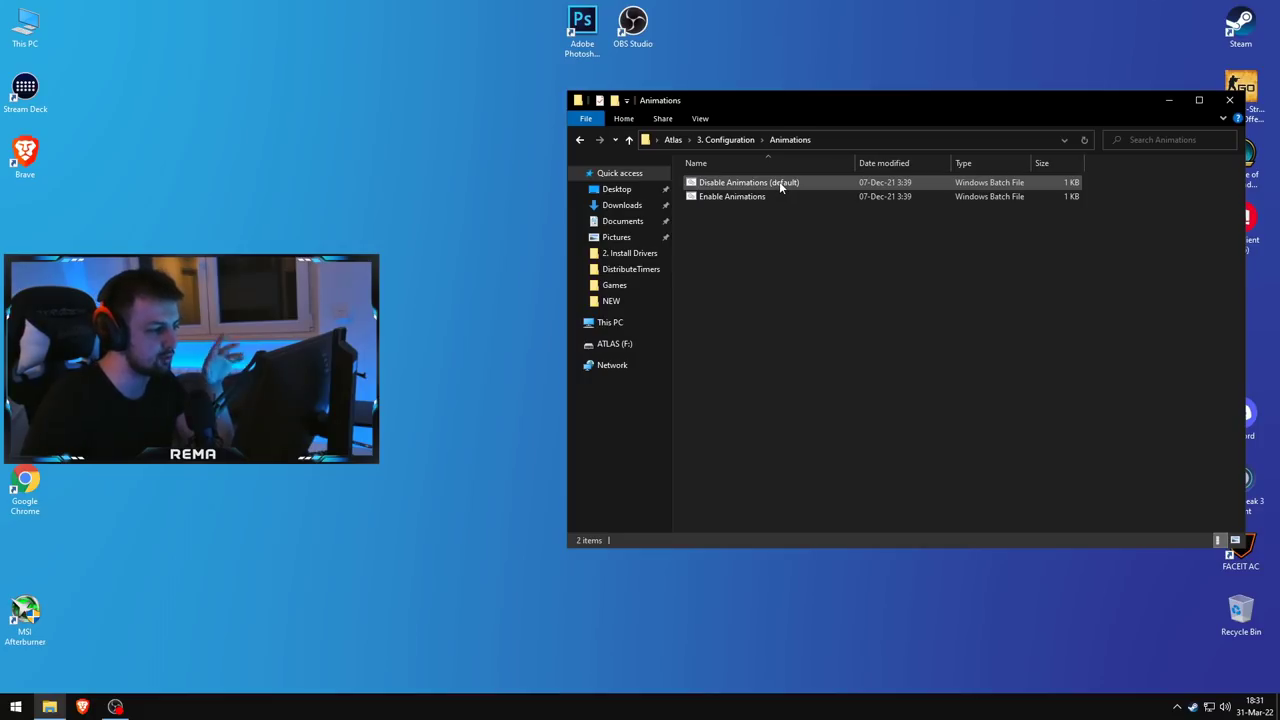
{"action": "left_click", "coordinate": [781, 187]}
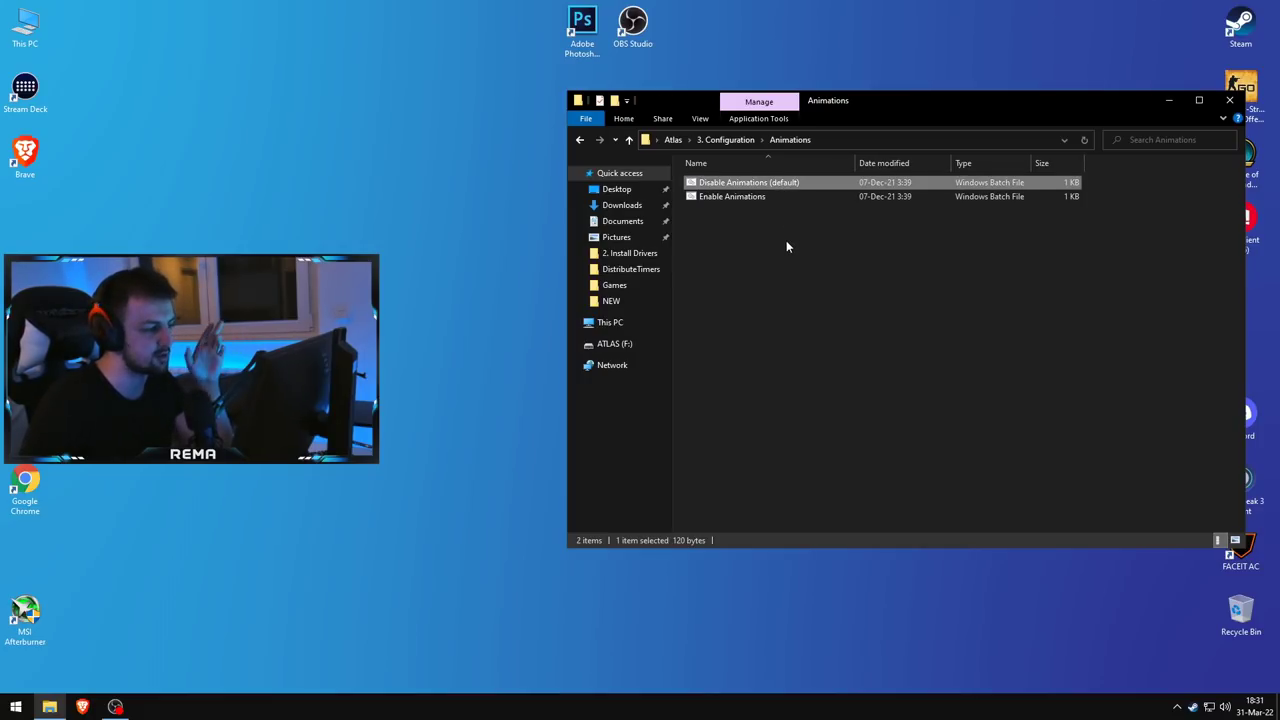
{"action": "key", "text": "BackSpace"}
{"action": "double_click", "coordinate": [749, 197]}
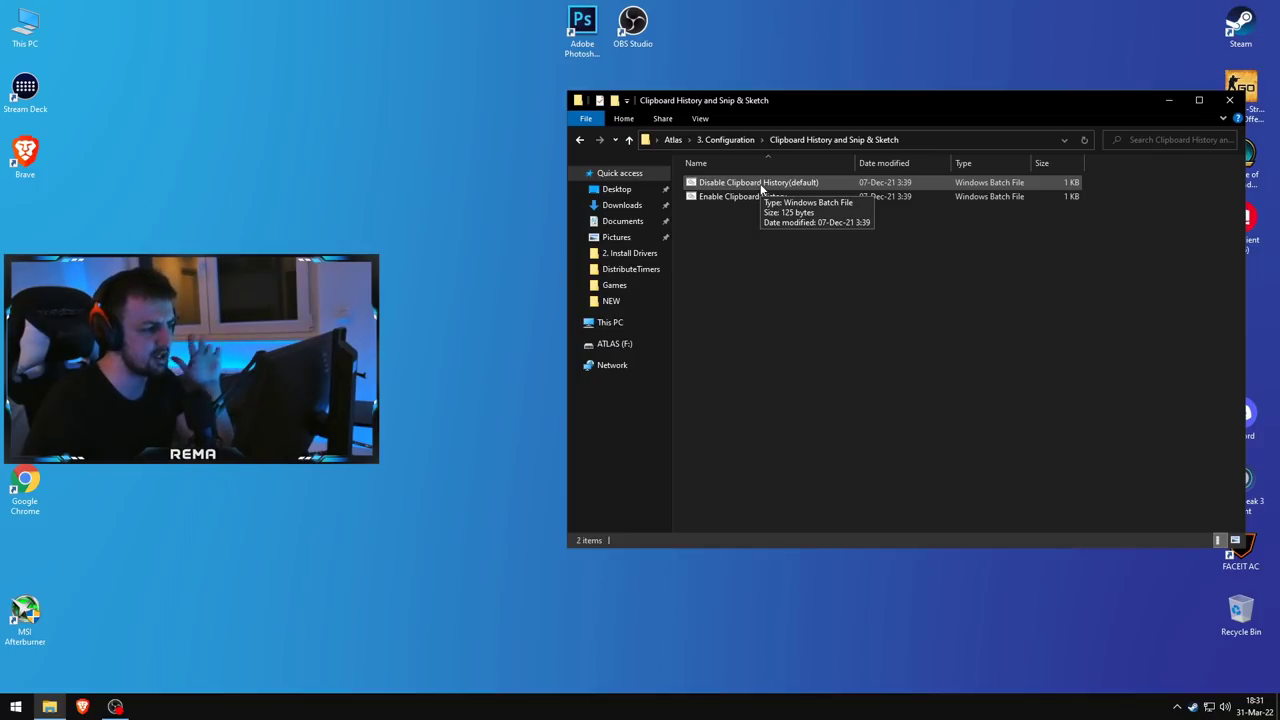
{"action": "key", "text": "alt+Left"}
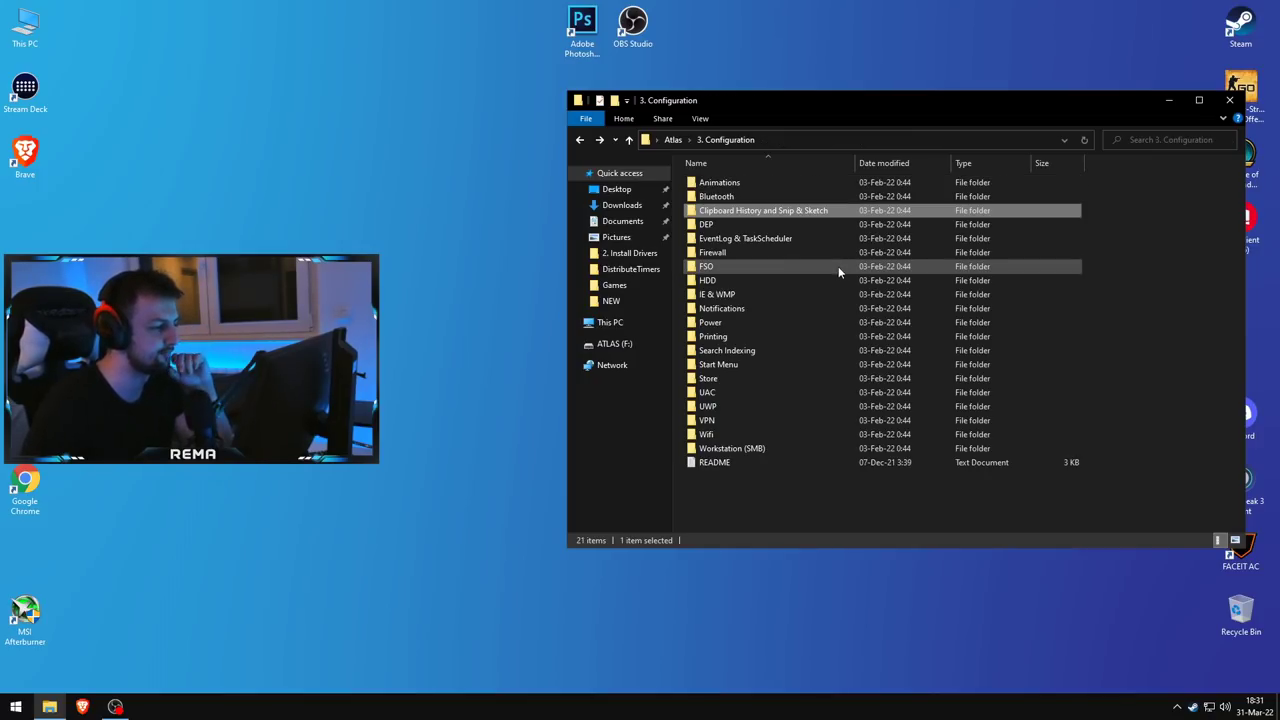
Open the "What is DEP" wiki page from the DEP folder and fit the browser into a smaller window over the folder
{"action": "double_click", "coordinate": [716, 224]}
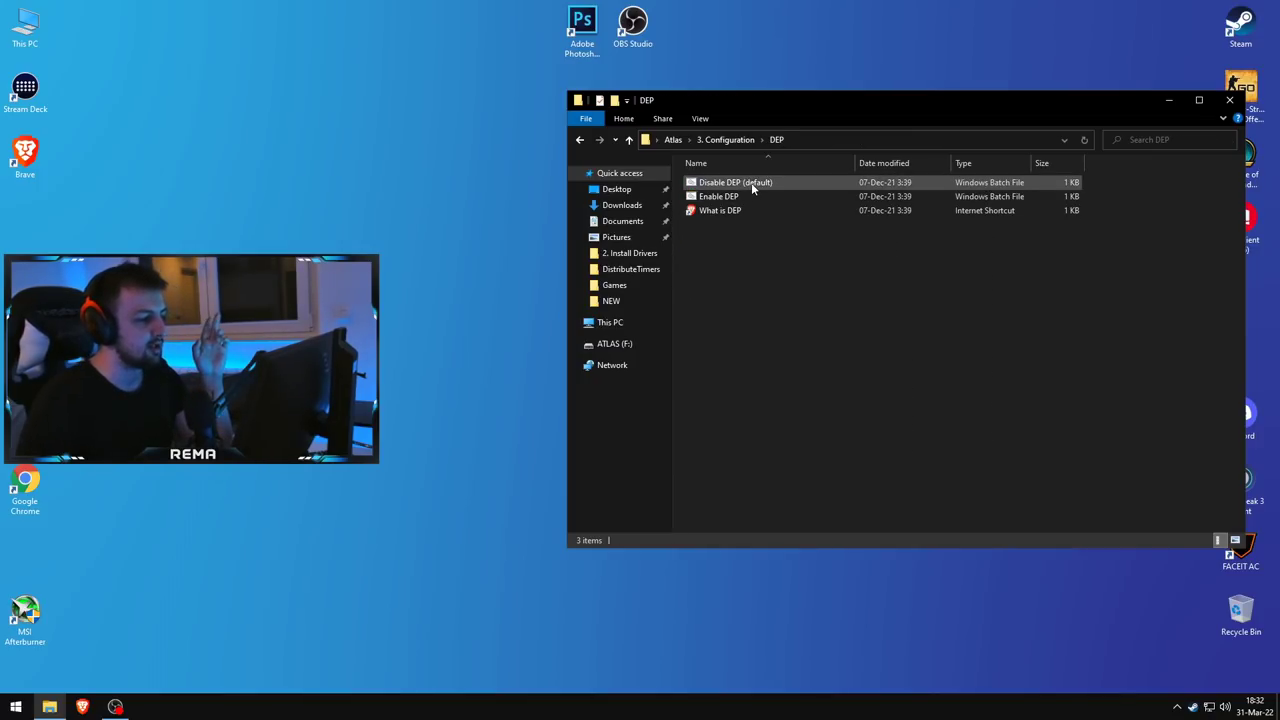
{"action": "double_click", "coordinate": [746, 209]}
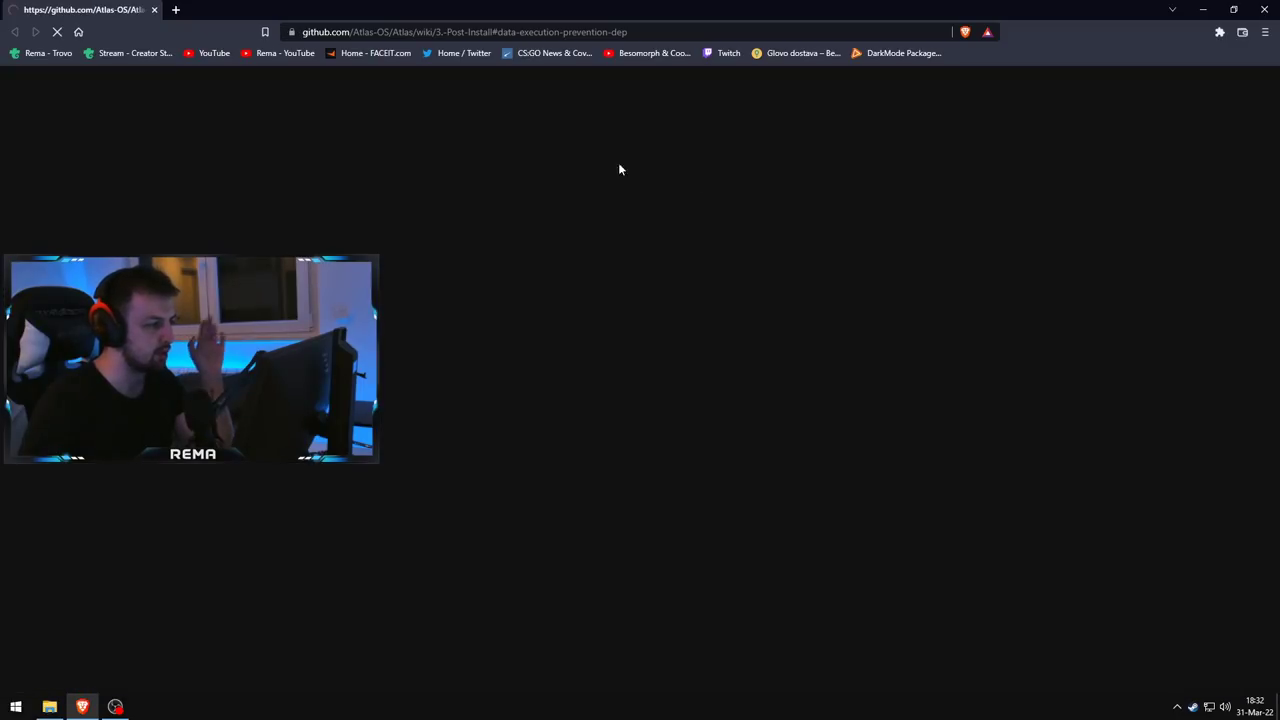
{"action": "left_click_drag", "start_coordinate": [654, 12], "coordinate": [788, 150]}
{"action": "left_click_drag", "start_coordinate": [936, 313], "coordinate": [940, 452]}
{"action": "left_click_drag", "start_coordinate": [886, 146], "coordinate": [886, 142]}
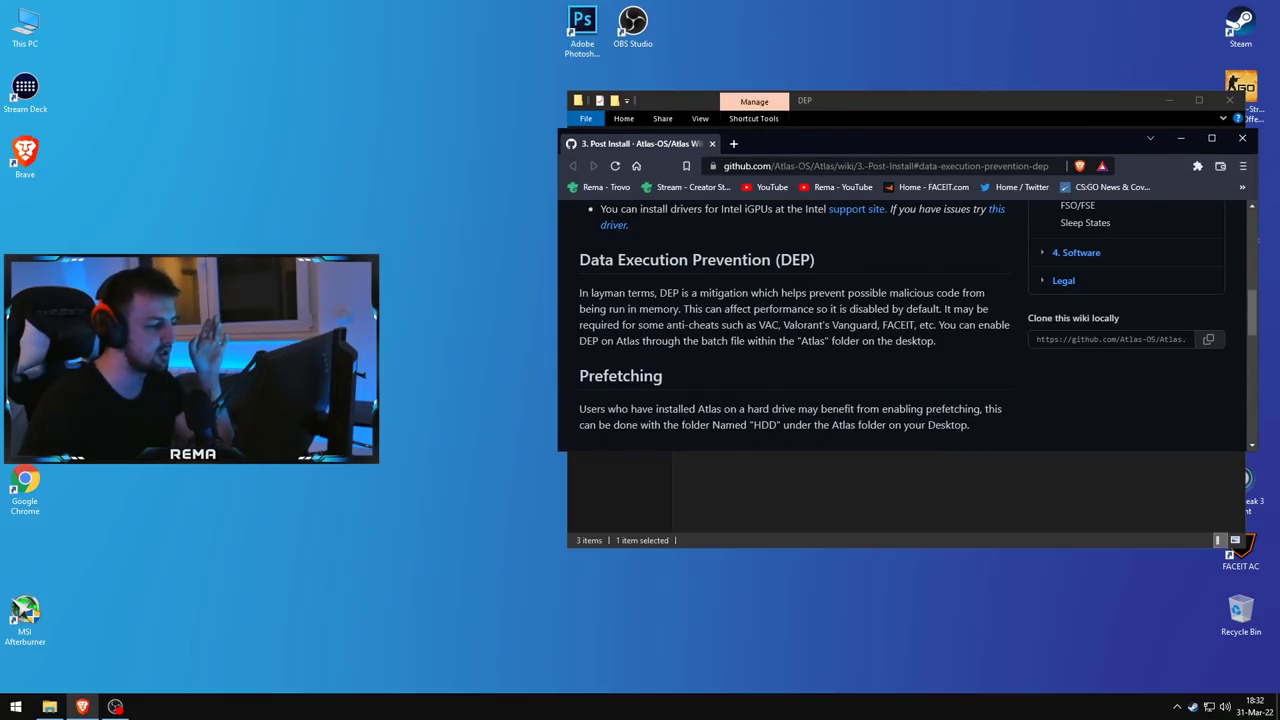
Read the Data Execution Prevention paragraph, close the browser and check the Disable DEP (default) and Enable DEP scripts
{"action": "left_click_drag", "start_coordinate": [637, 293], "coordinate": [955, 345]}
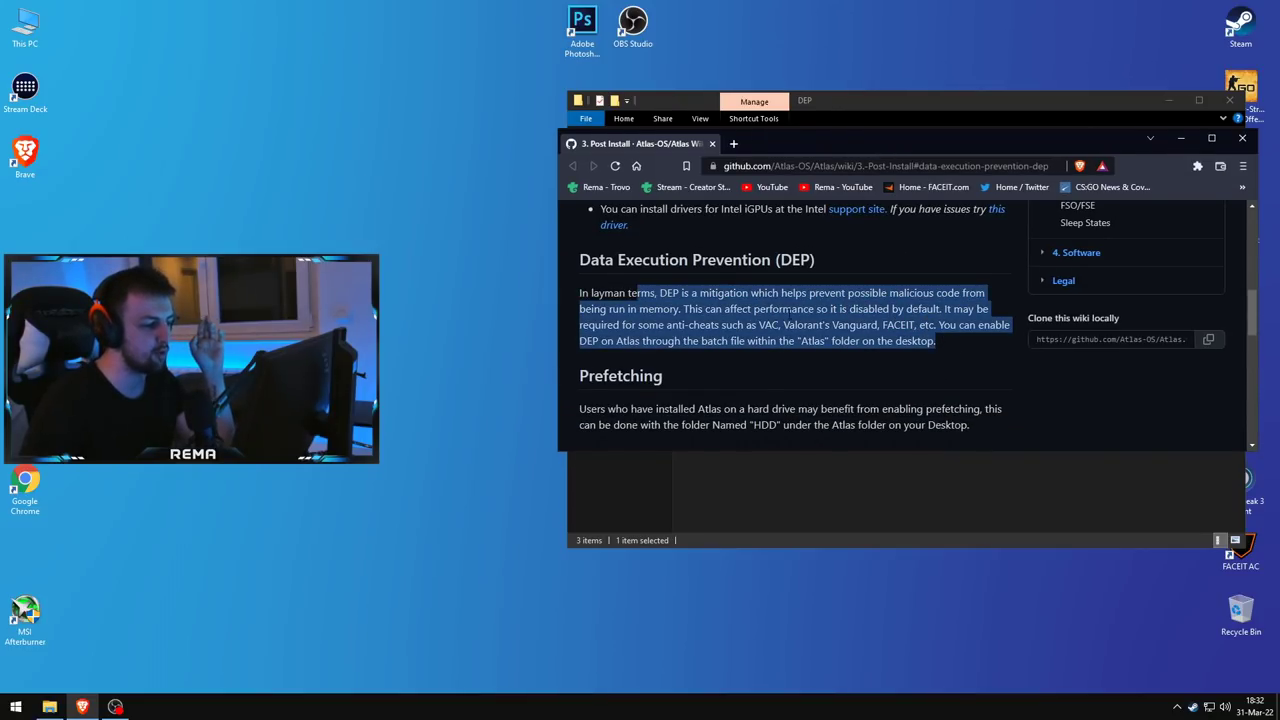
{"action": "left_click", "coordinate": [955, 345]}
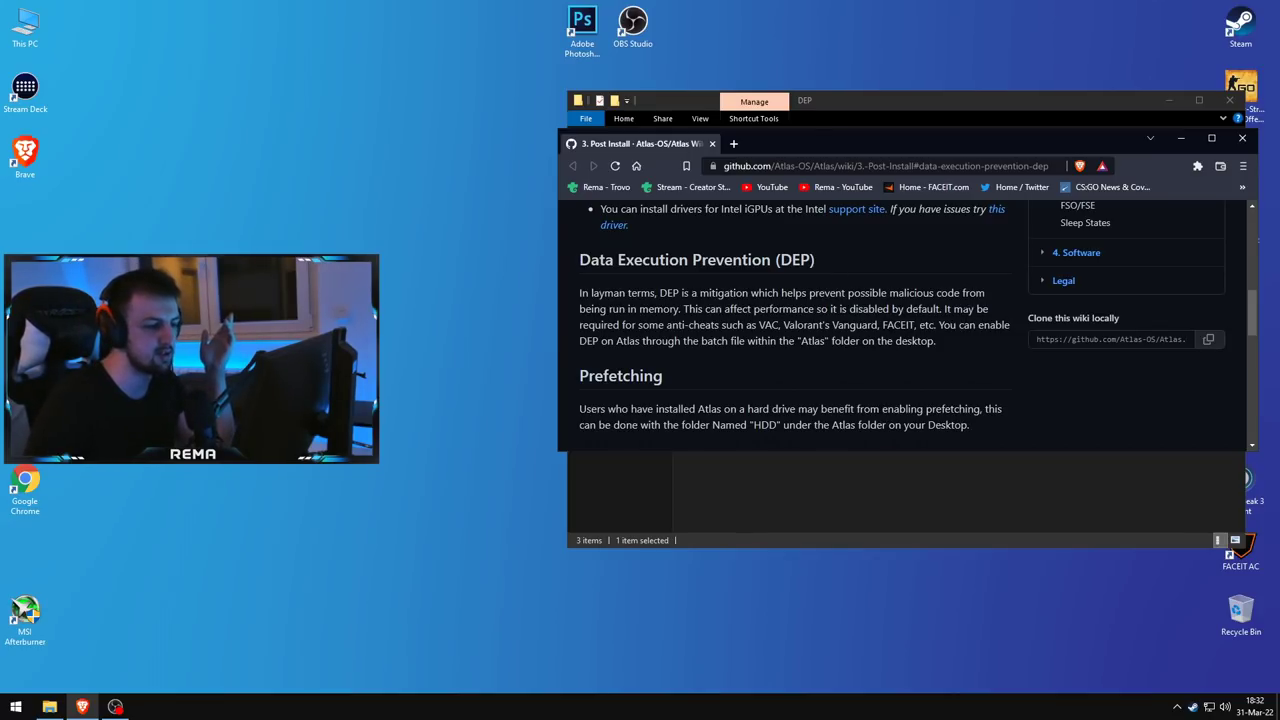
{"action": "left_click", "coordinate": [1242, 137]}
{"action": "left_click", "coordinate": [745, 183]}
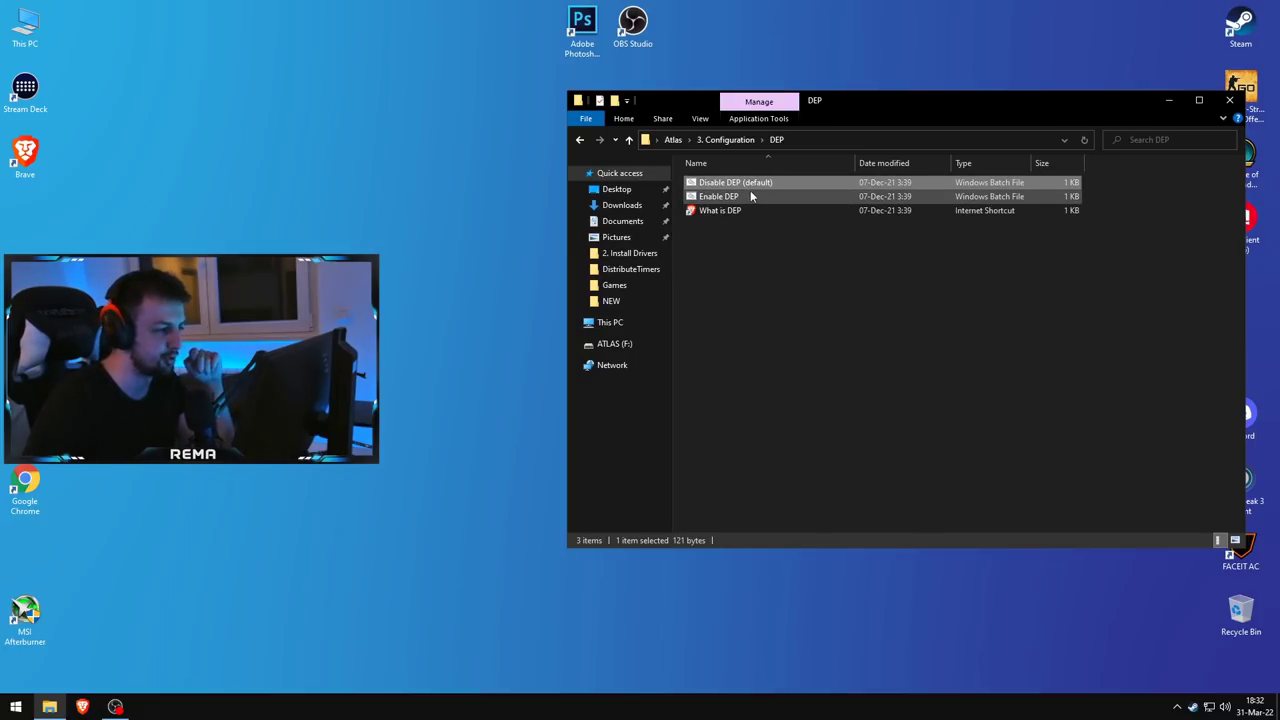
{"action": "left_click", "coordinate": [742, 196]}
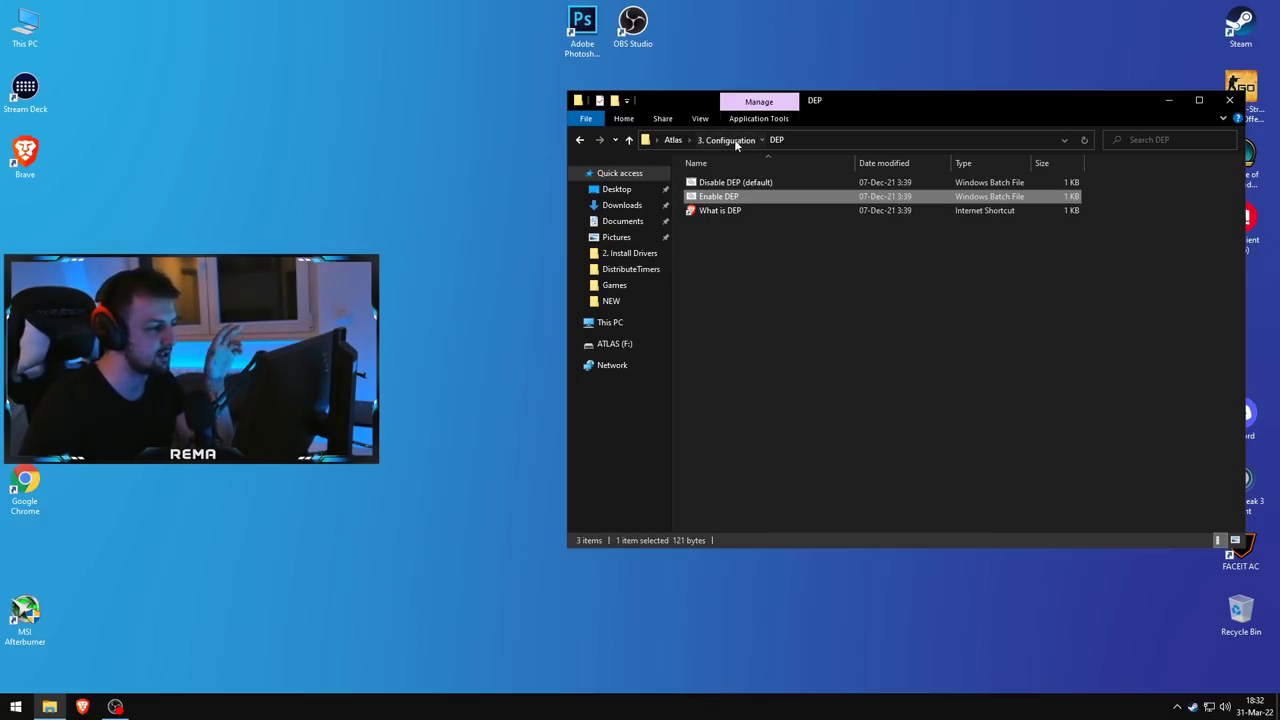
View the scripts in the "EventLog & TaskScheduler" and Firewall folders of "3. Configuration"
{"action": "left_click", "coordinate": [734, 139]}
{"action": "double_click", "coordinate": [735, 240]}
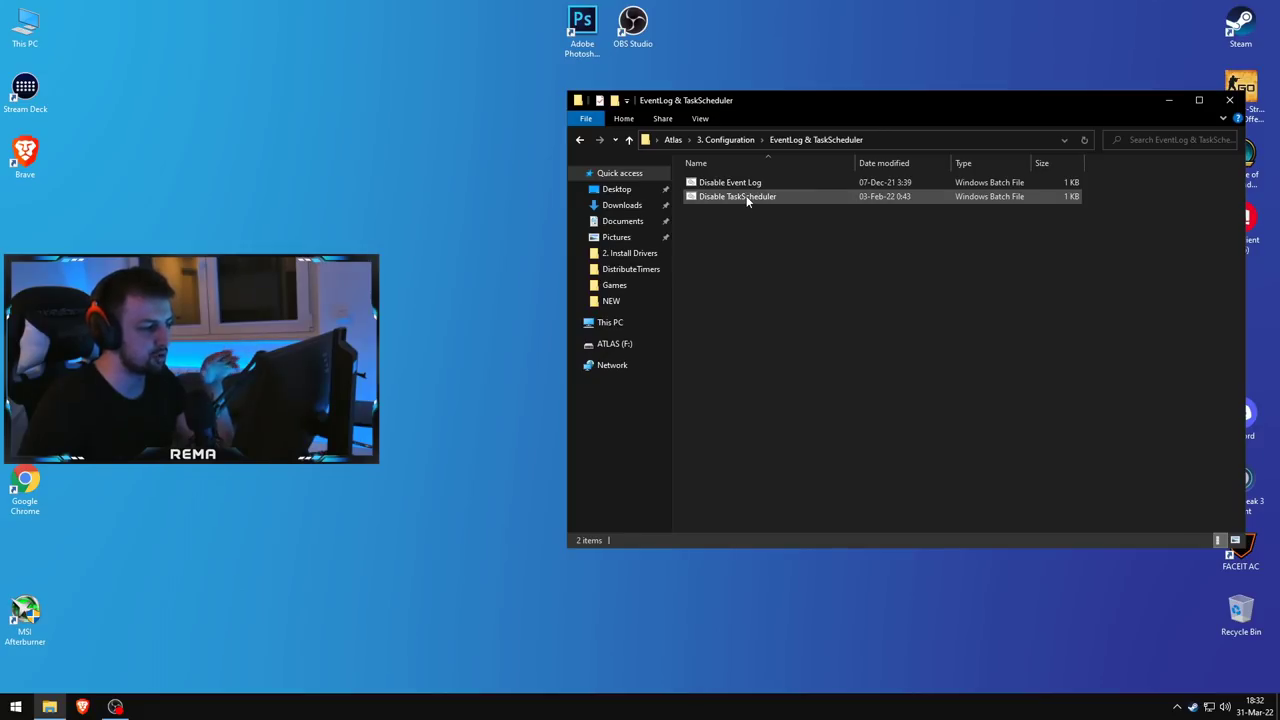
{"action": "key", "text": "BackSpace"}
{"action": "double_click", "coordinate": [730, 258]}
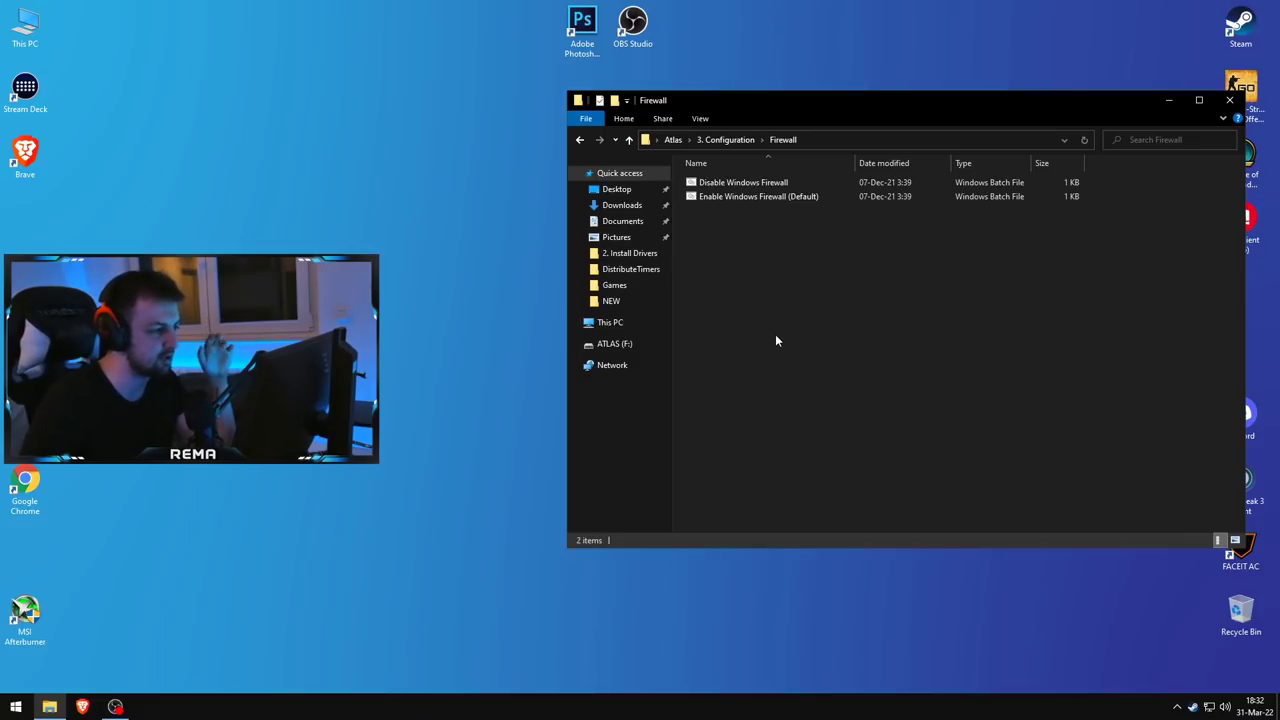
Open the "What is FSO" wiki page from the FSO folder, read the FSO/FSE paragraph and close the browser
{"action": "key", "text": "BackSpace"}
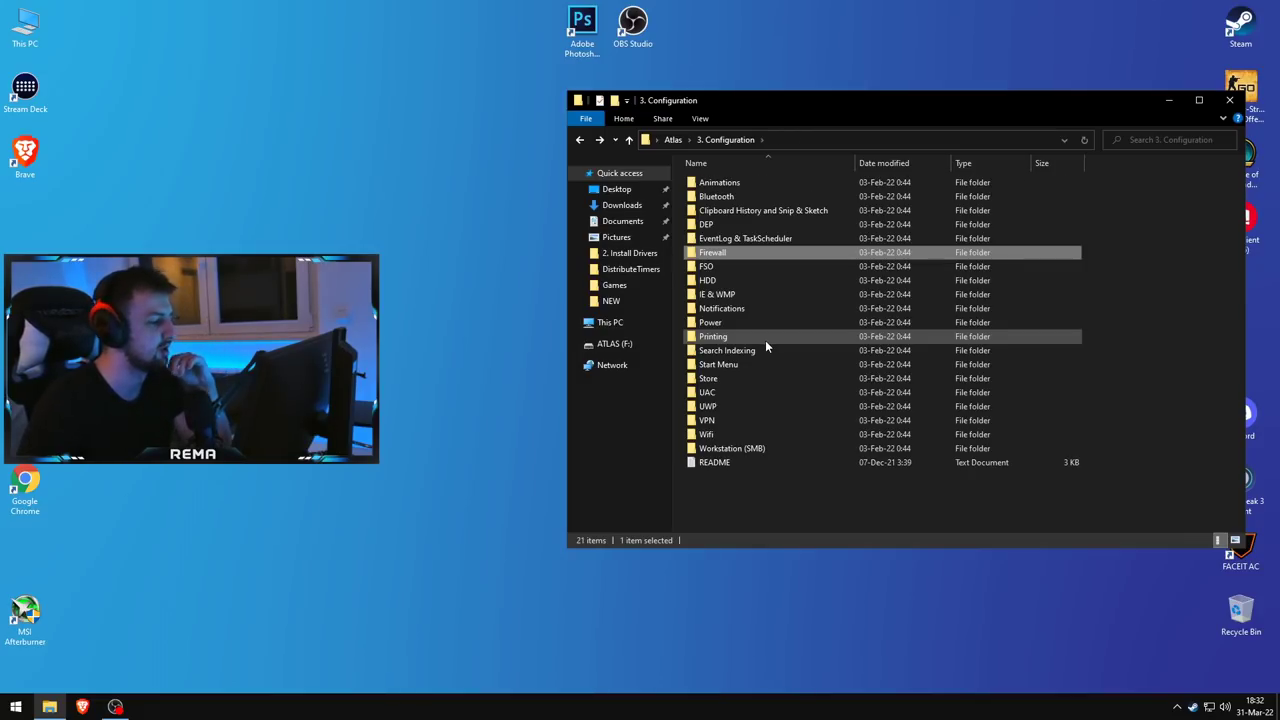
{"action": "double_click", "coordinate": [759, 267]}
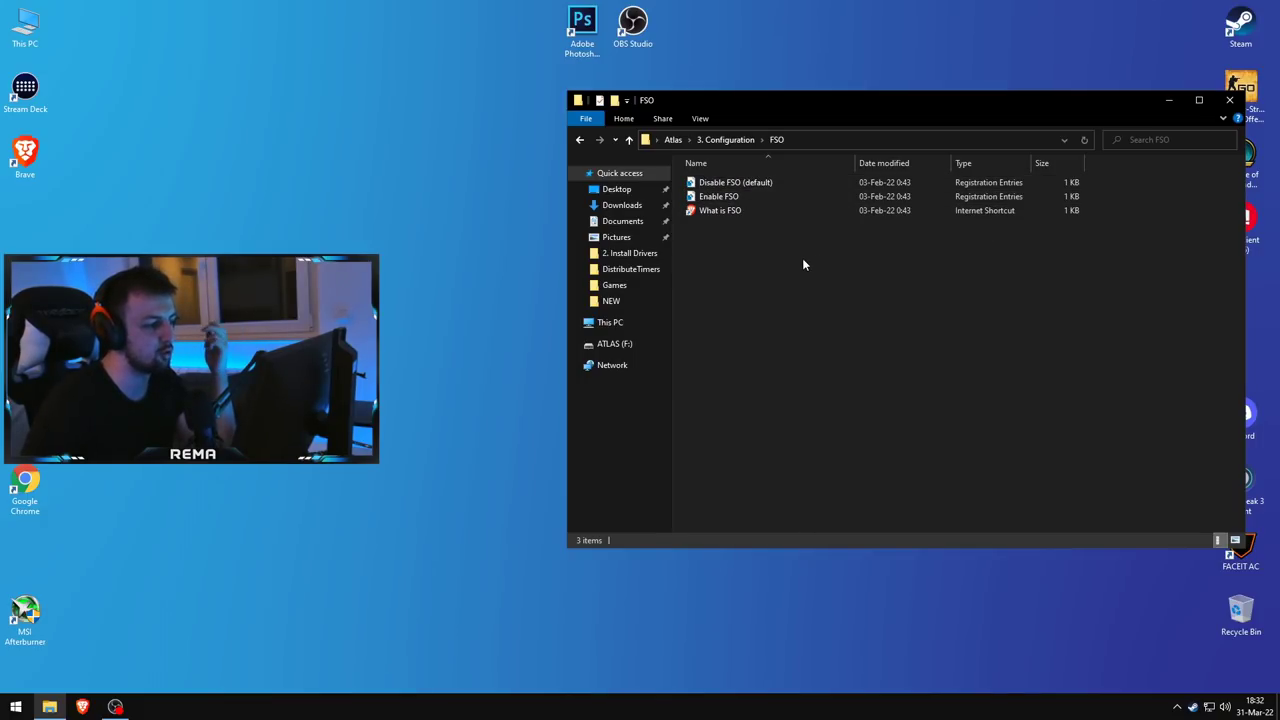
{"action": "double_click", "coordinate": [735, 212]}
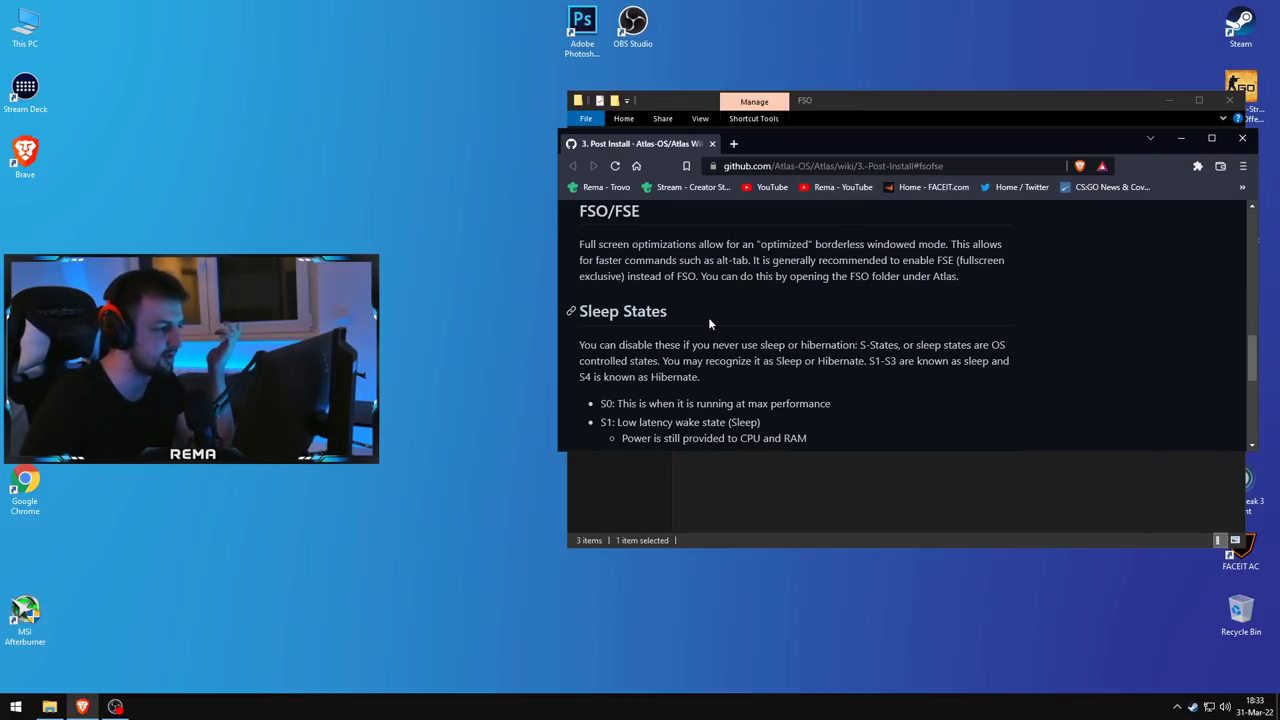
{"action": "scroll", "coordinate": [640, 240], "scroll_direction": "up", "scroll_amount": 1}
{"action": "double_click", "coordinate": [588, 311]}
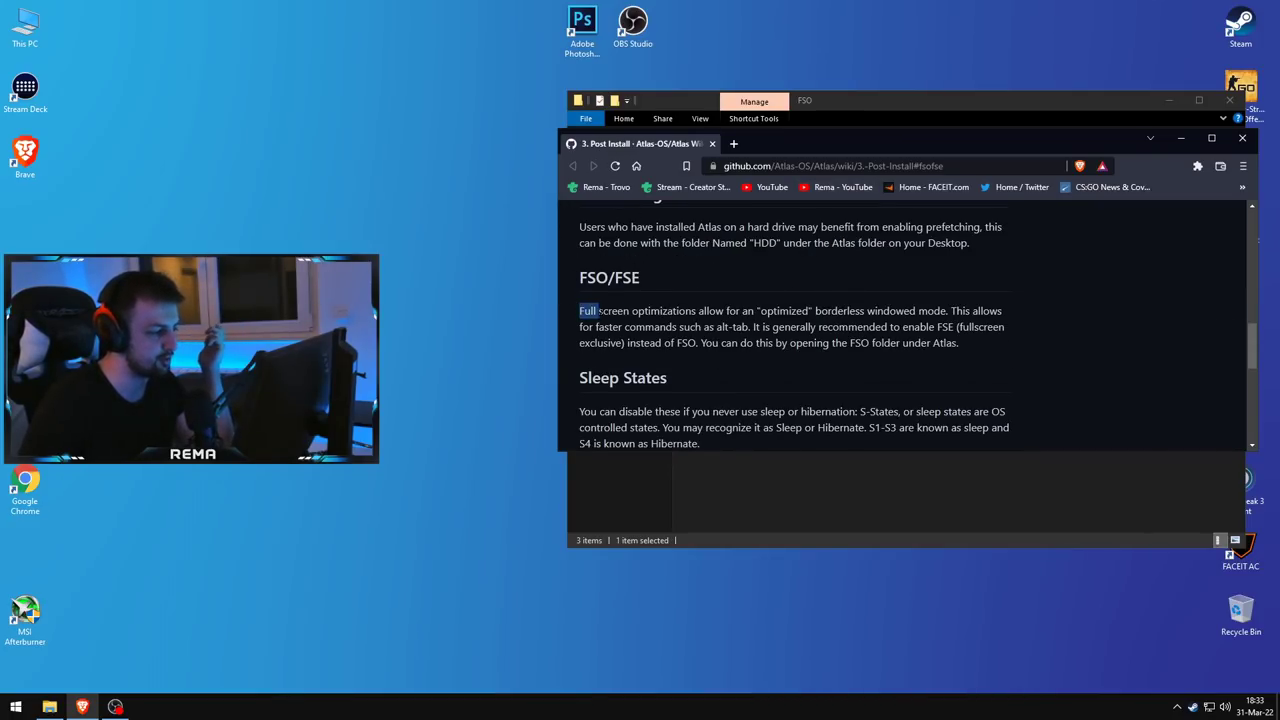
{"action": "left_click_drag", "start_coordinate": [588, 311], "coordinate": [928, 343]}
{"action": "left_click", "coordinate": [928, 343]}
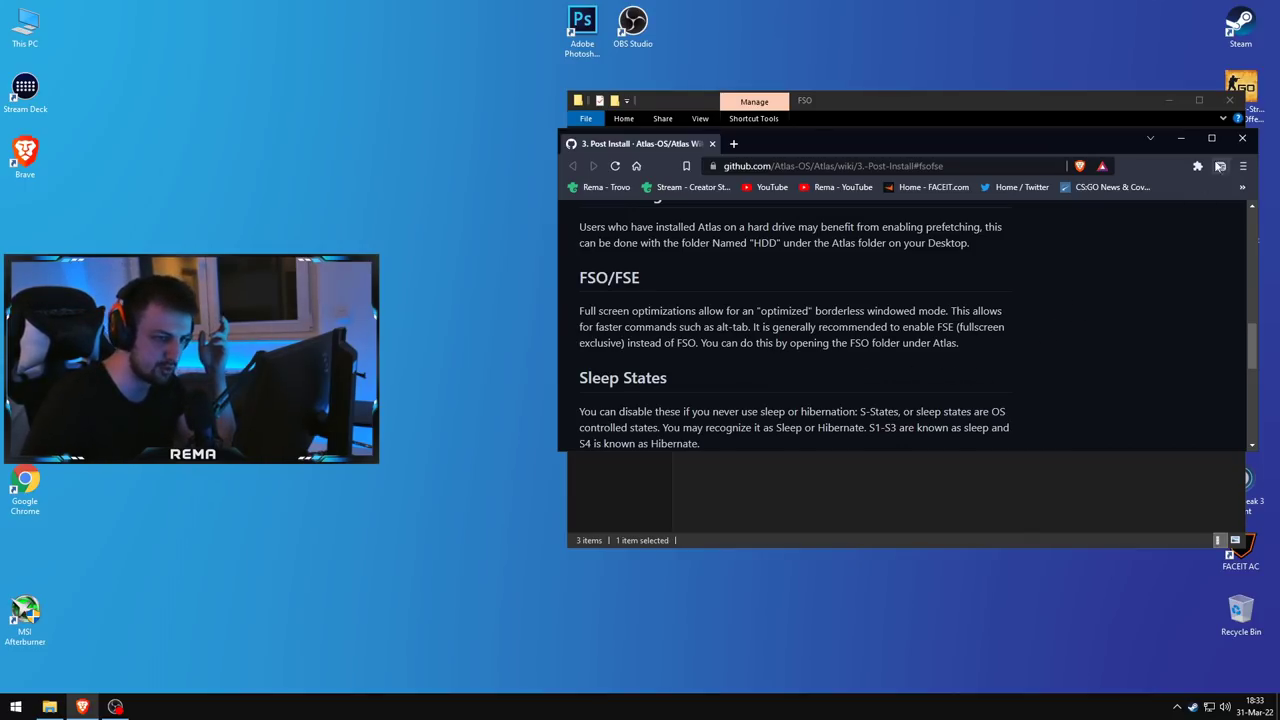
{"action": "left_click", "coordinate": [1242, 138]}
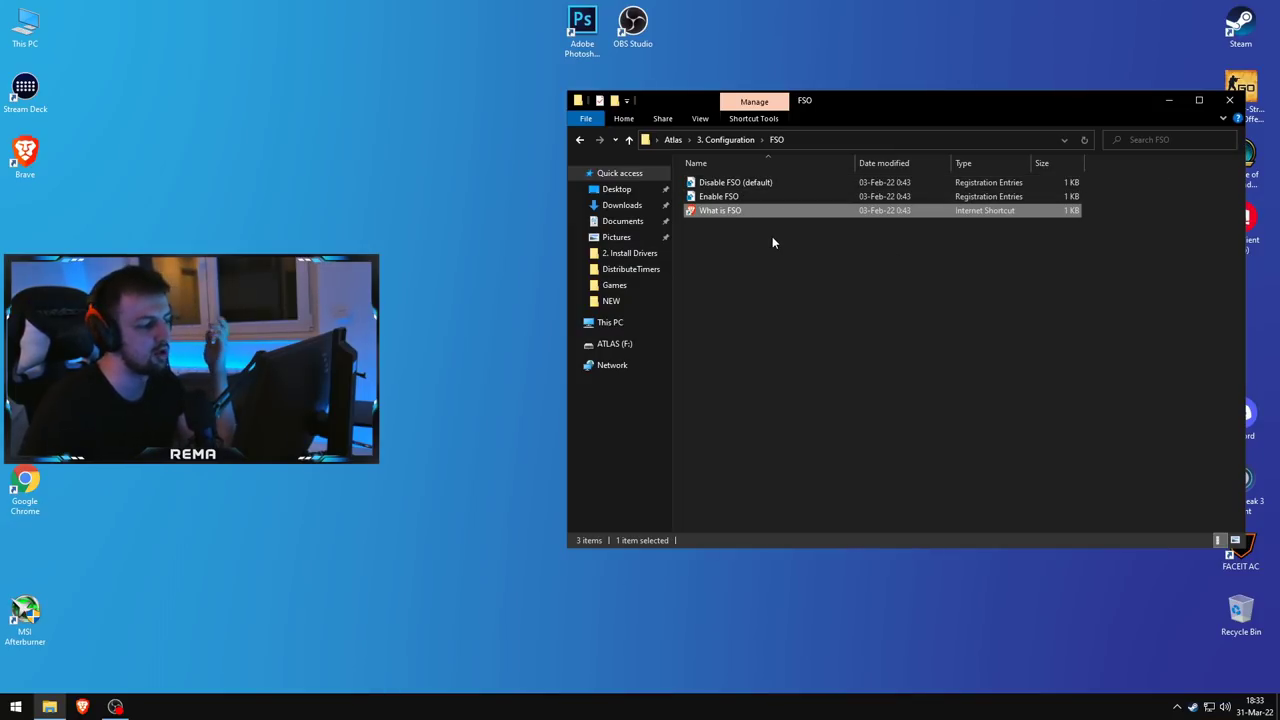
View the scripts in the HDD, "IE & WMP" and Notifications folders of "3. Configuration"
{"action": "key", "text": "BackSpace"}
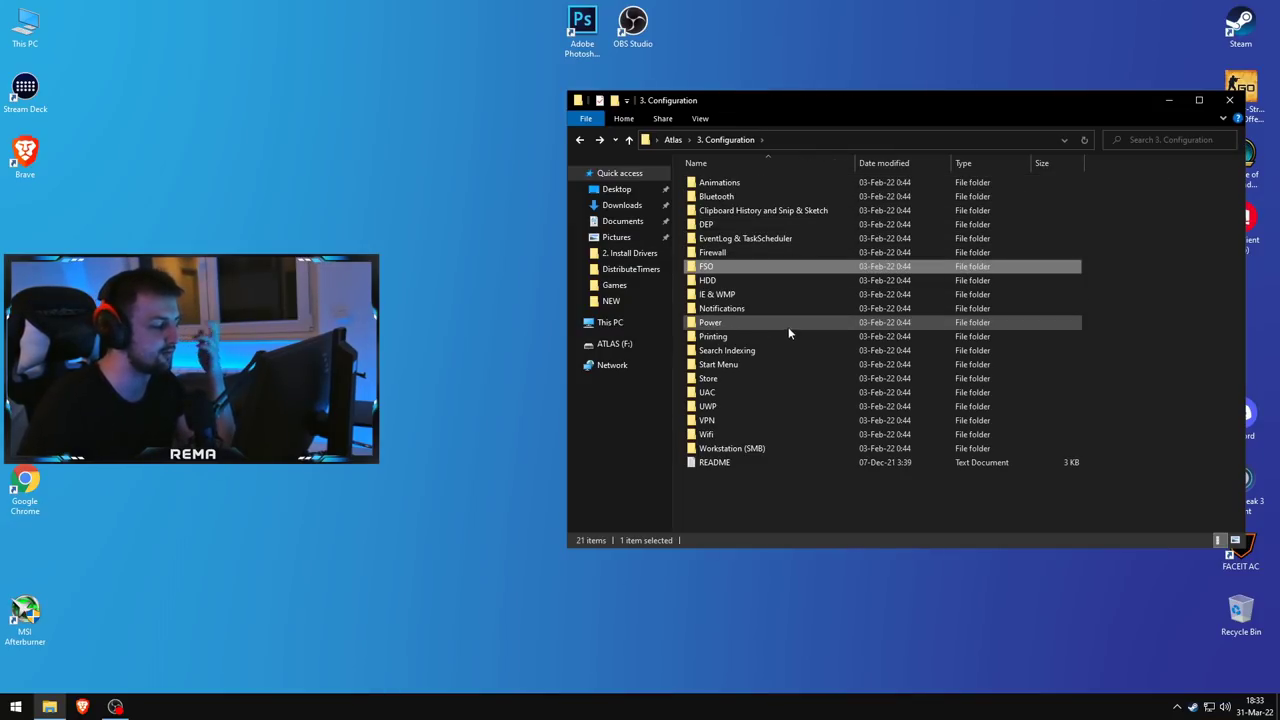
{"action": "double_click", "coordinate": [733, 280]}
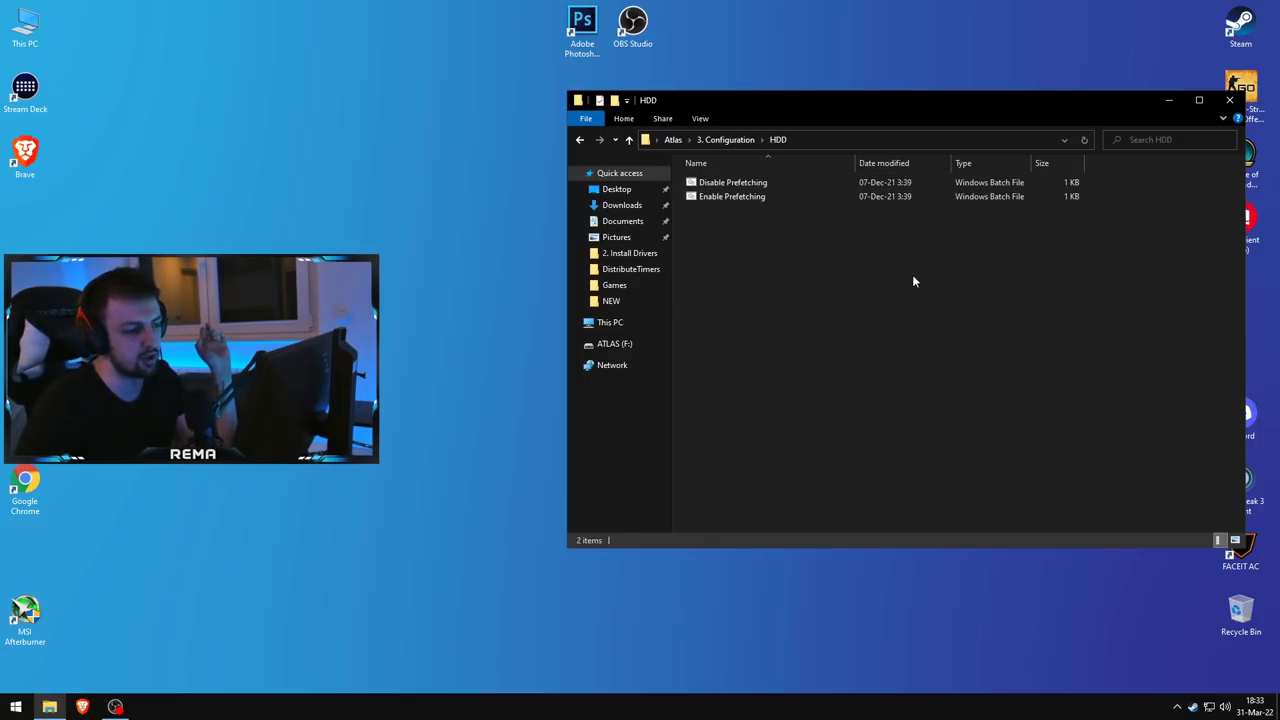
{"action": "key", "text": "alt+Left"}
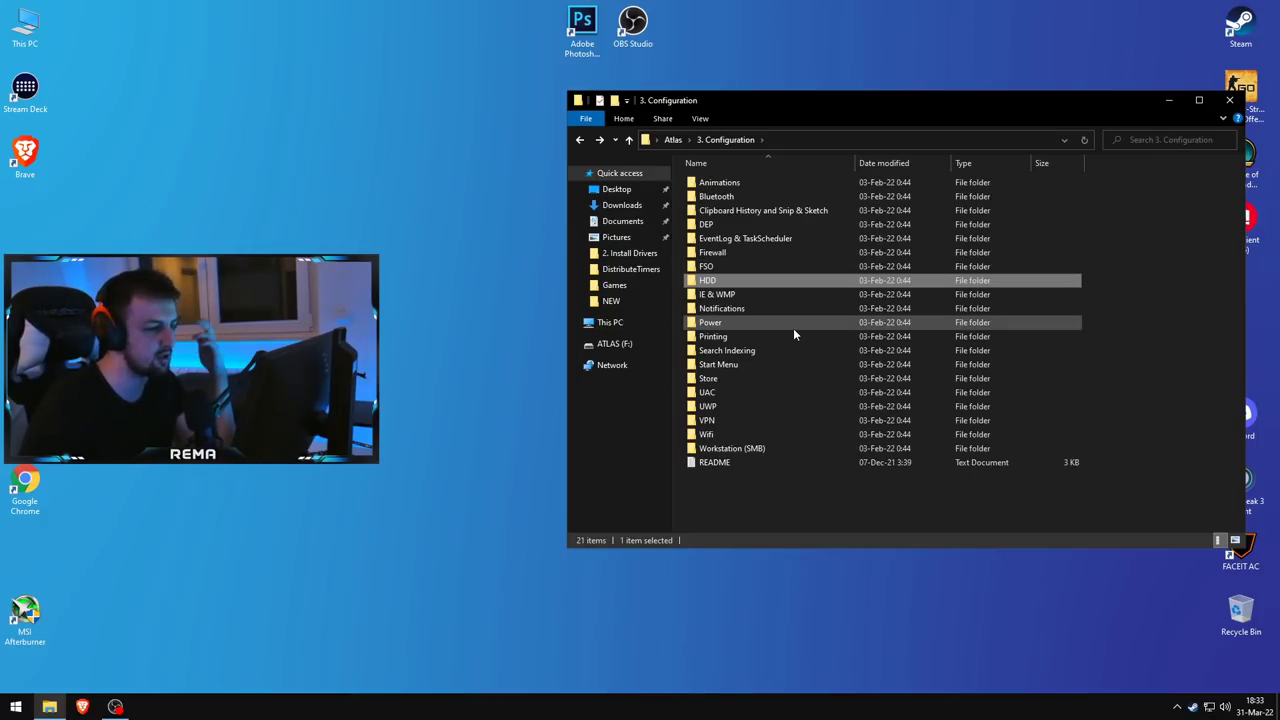
{"action": "double_click", "coordinate": [724, 297]}
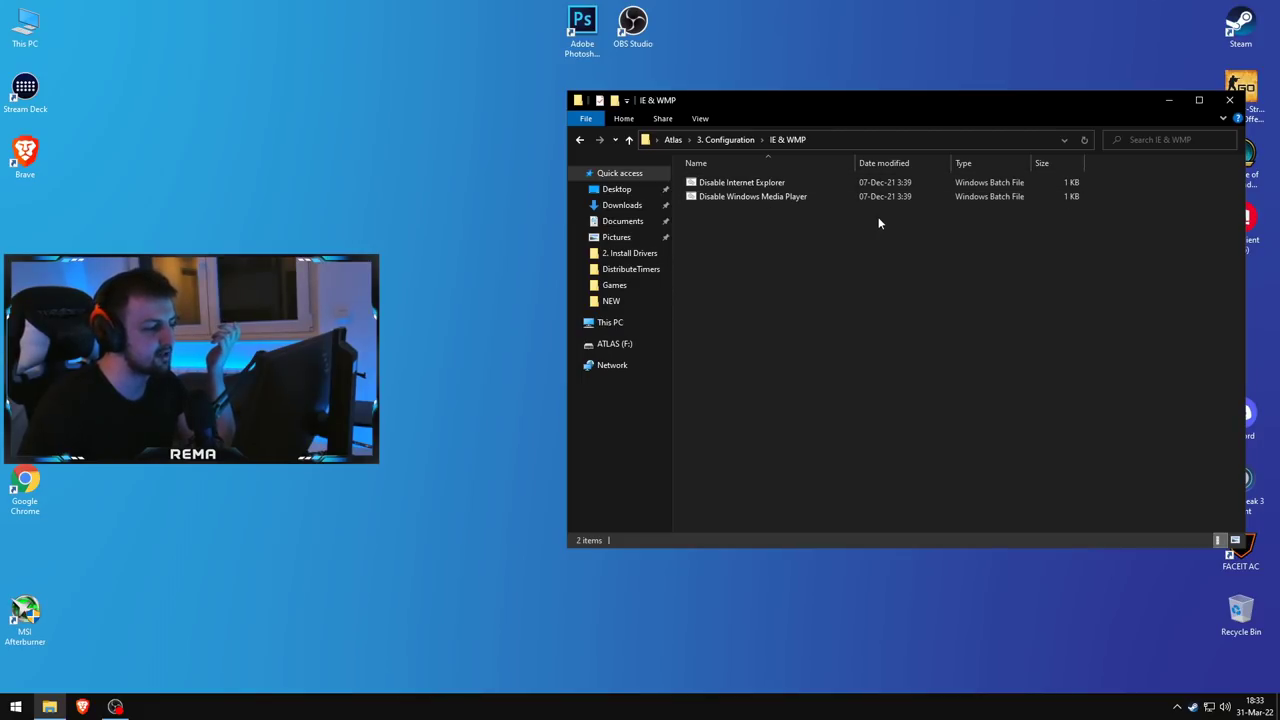
{"action": "key", "text": "alt+Left"}
{"action": "double_click", "coordinate": [778, 310]}
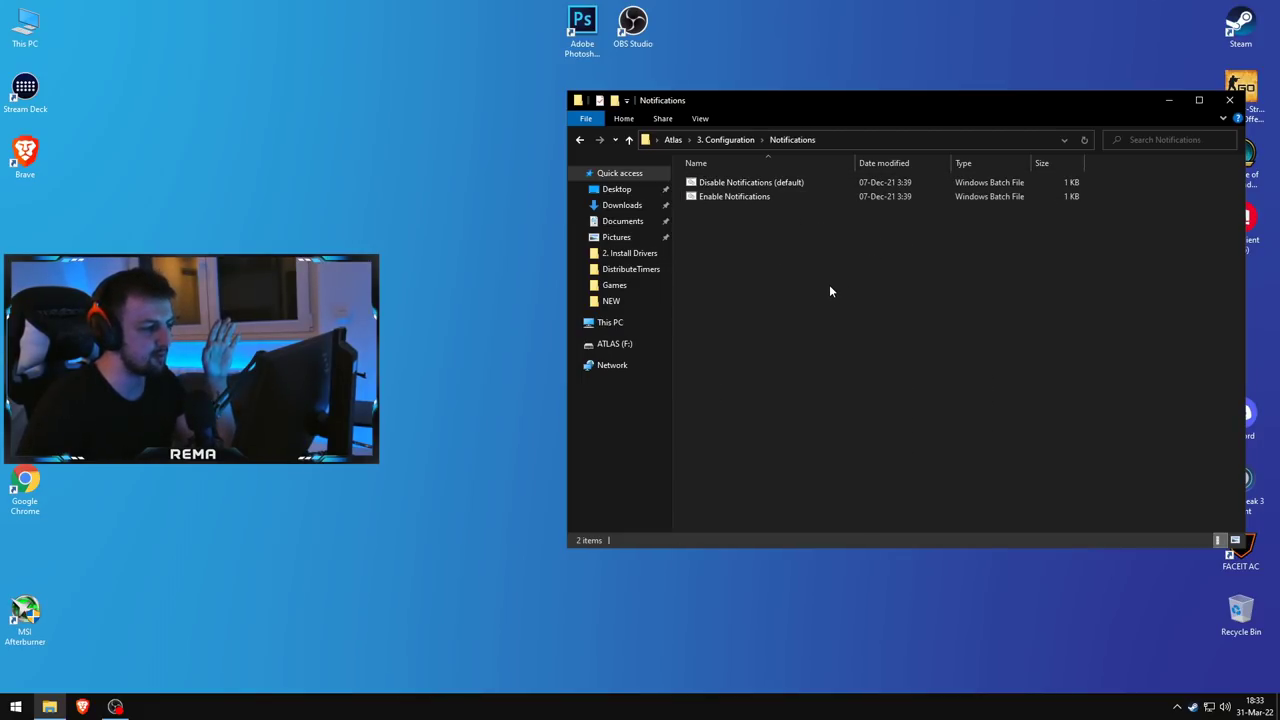
{"action": "key", "text": "alt+Left"}
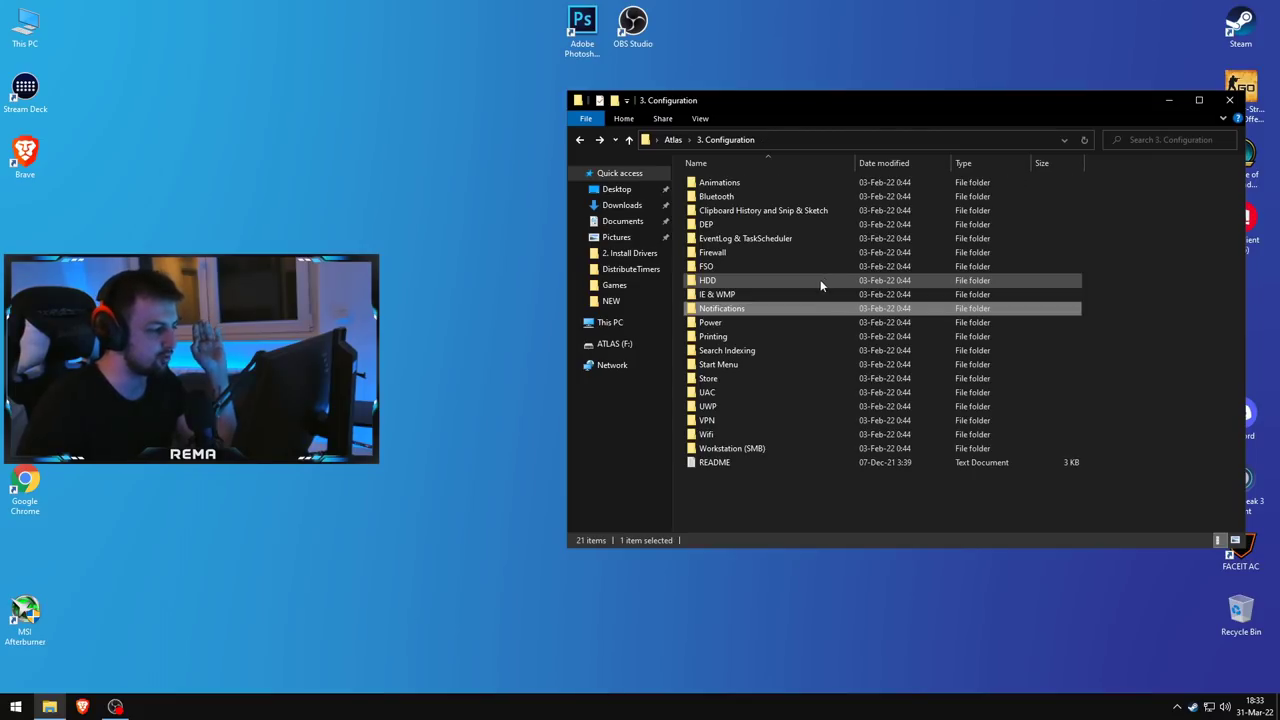
View the scripts in the Power, Printing and Search Indexing folders of "3. Configuration"
{"action": "double_click", "coordinate": [730, 318]}
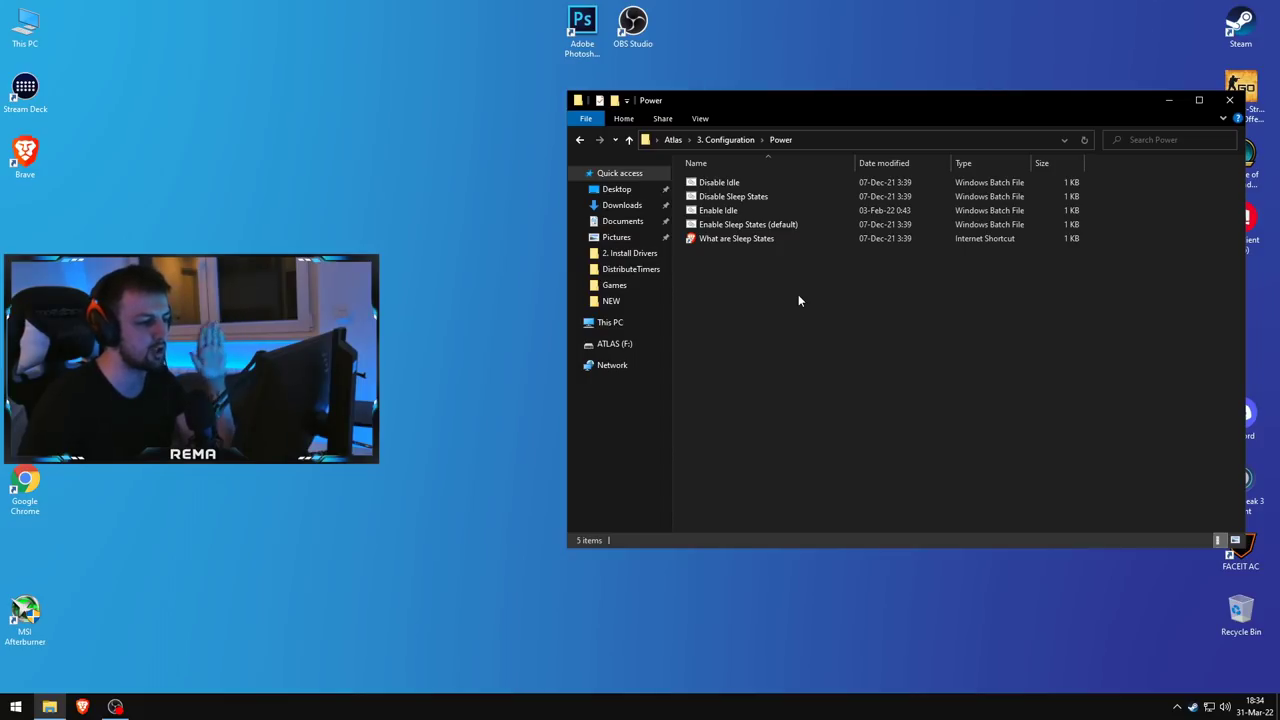
{"action": "key", "text": "BackSpace"}
{"action": "double_click", "coordinate": [741, 338]}
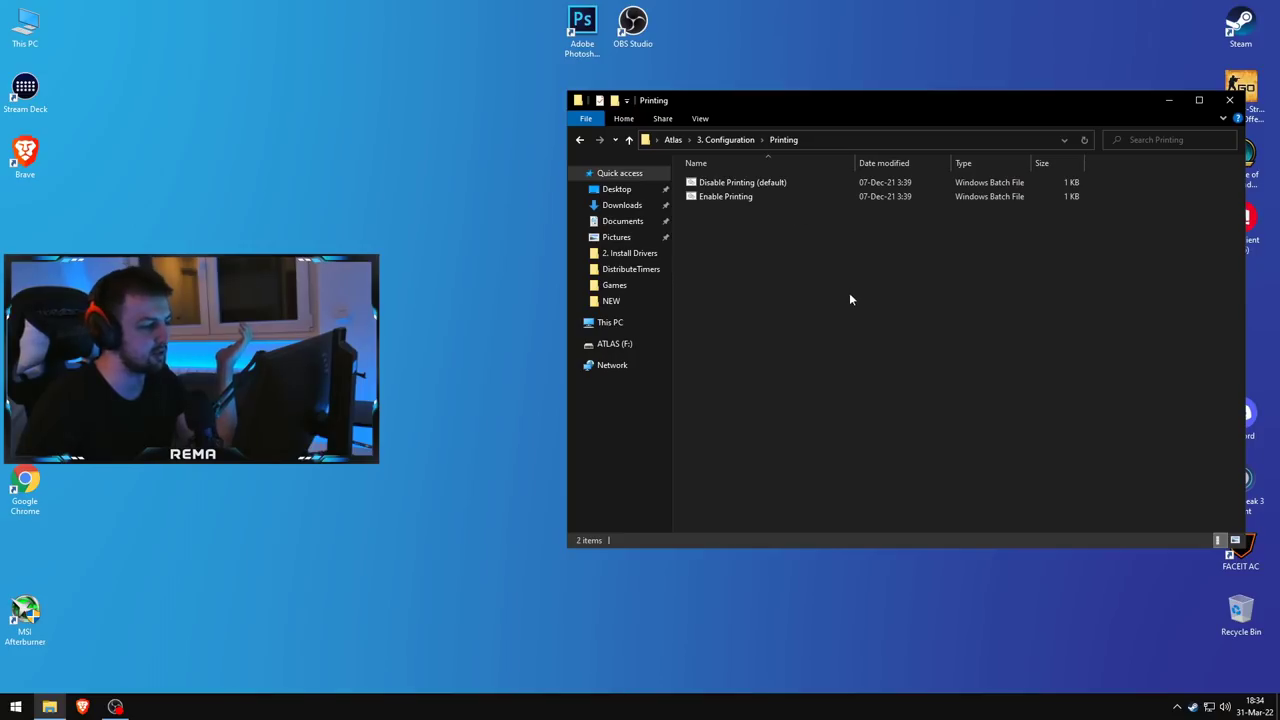
{"action": "key", "text": "alt+Left"}
{"action": "double_click", "coordinate": [735, 348]}
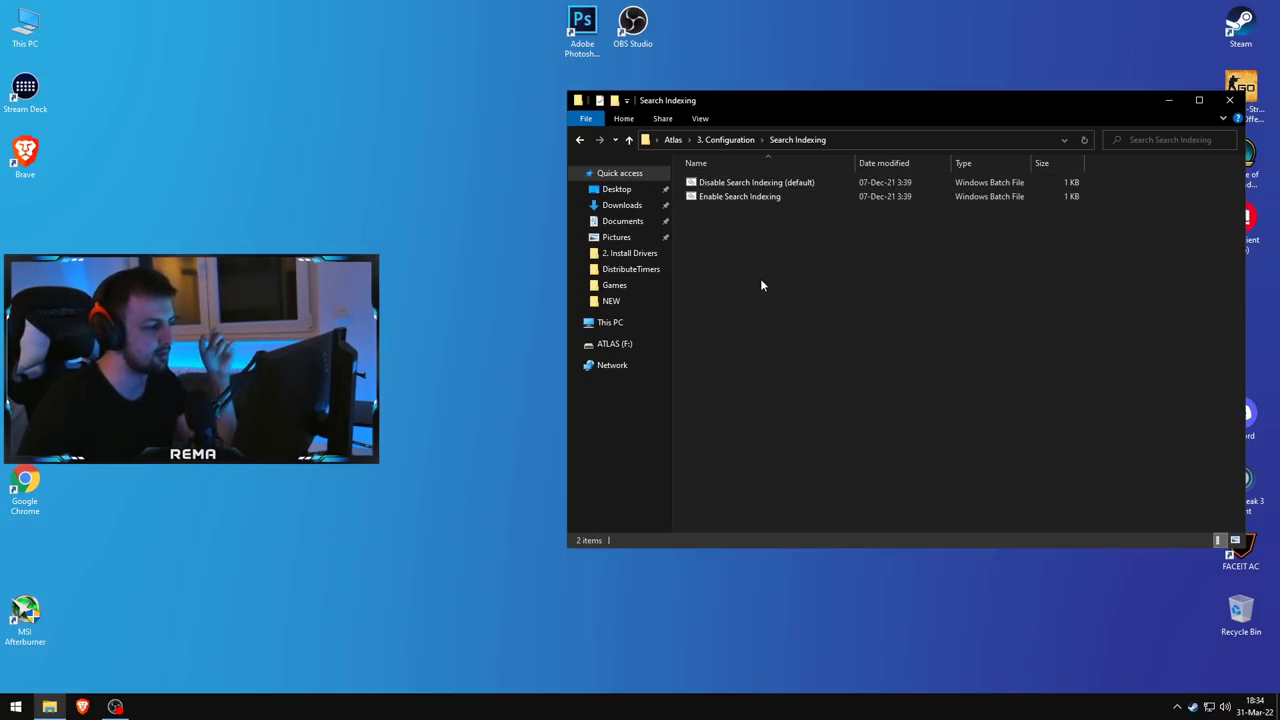
{"action": "key", "text": "alt+Left"}
Look through the Start Menu and Store folders of "3. Configuration", including the Openshell and store enable/disable scripts
{"action": "double_click", "coordinate": [748, 360]}
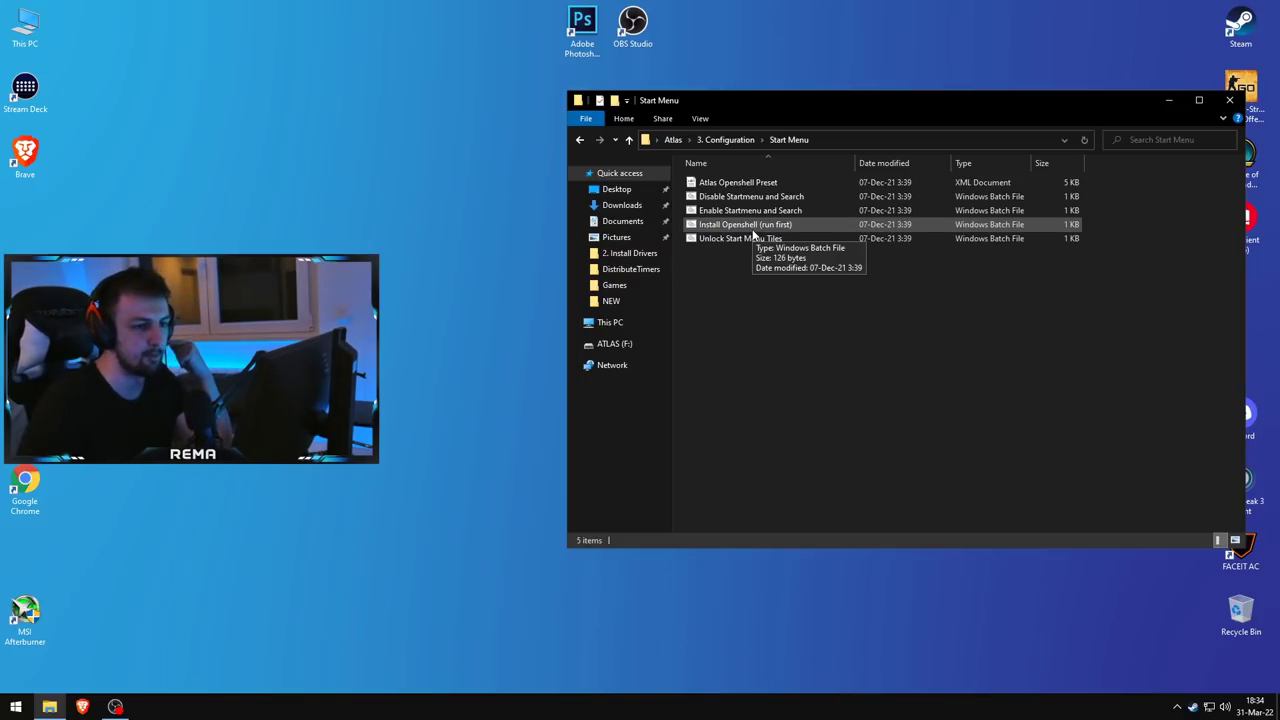
{"action": "key", "text": "BackSpace"}
{"action": "left_click", "coordinate": [745, 377]}
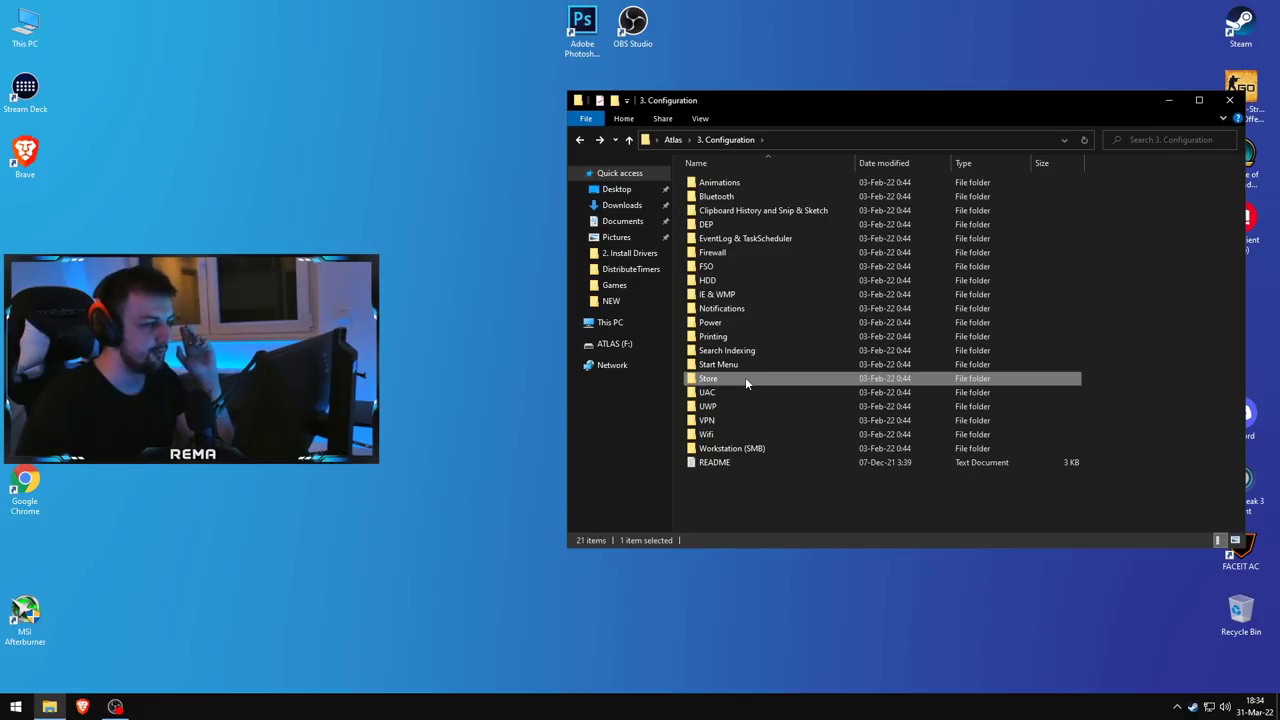
{"action": "double_click", "coordinate": [745, 377]}
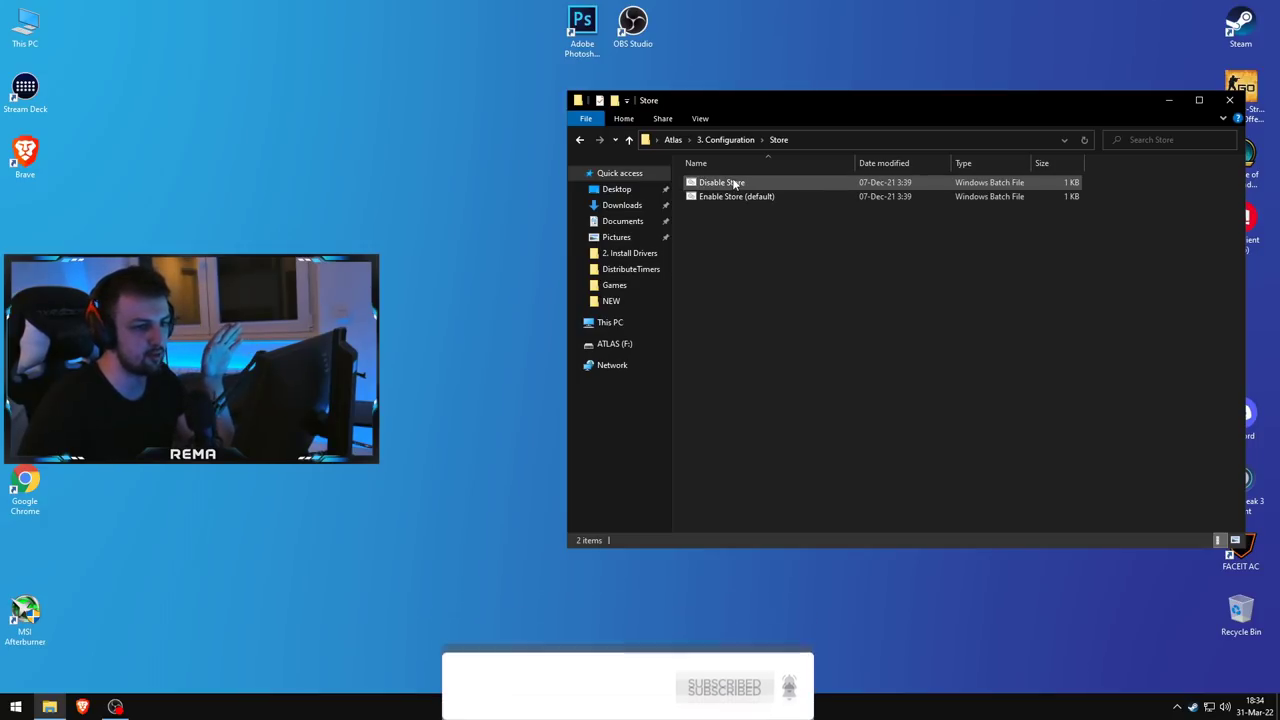
{"action": "left_click_drag", "start_coordinate": [893, 106], "coordinate": [856, 113]}
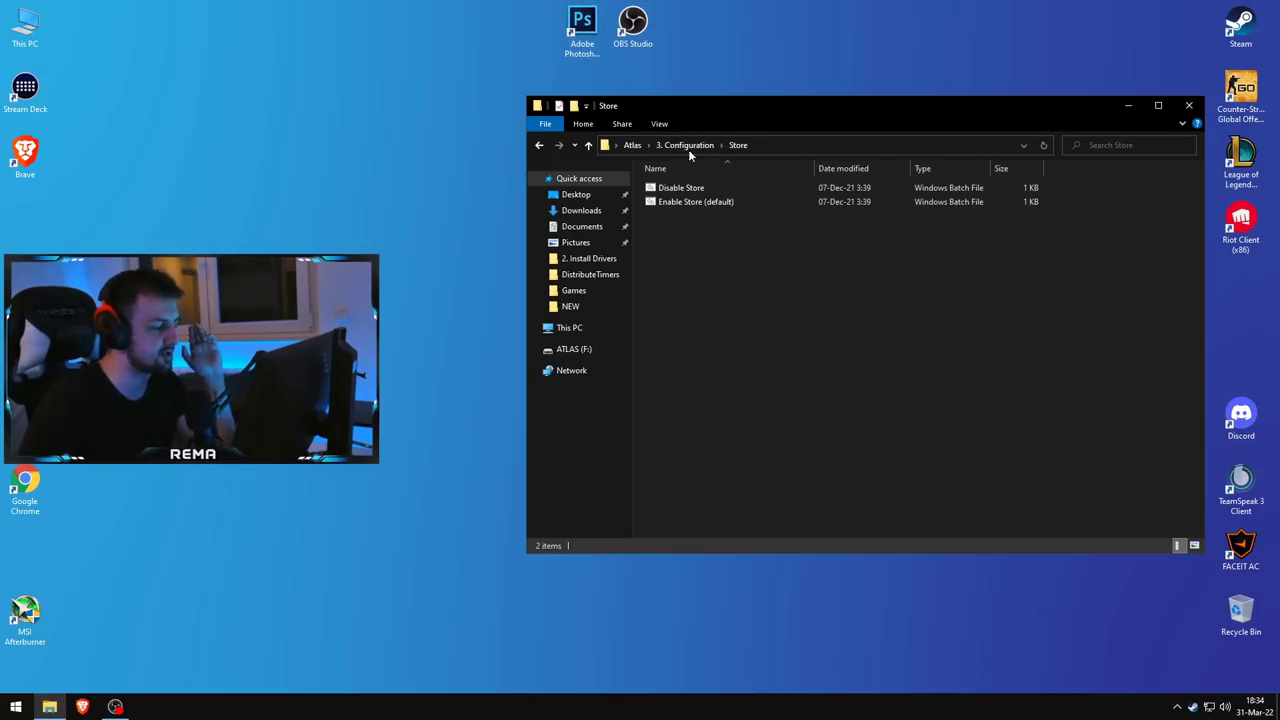
{"action": "left_click", "coordinate": [726, 202]}
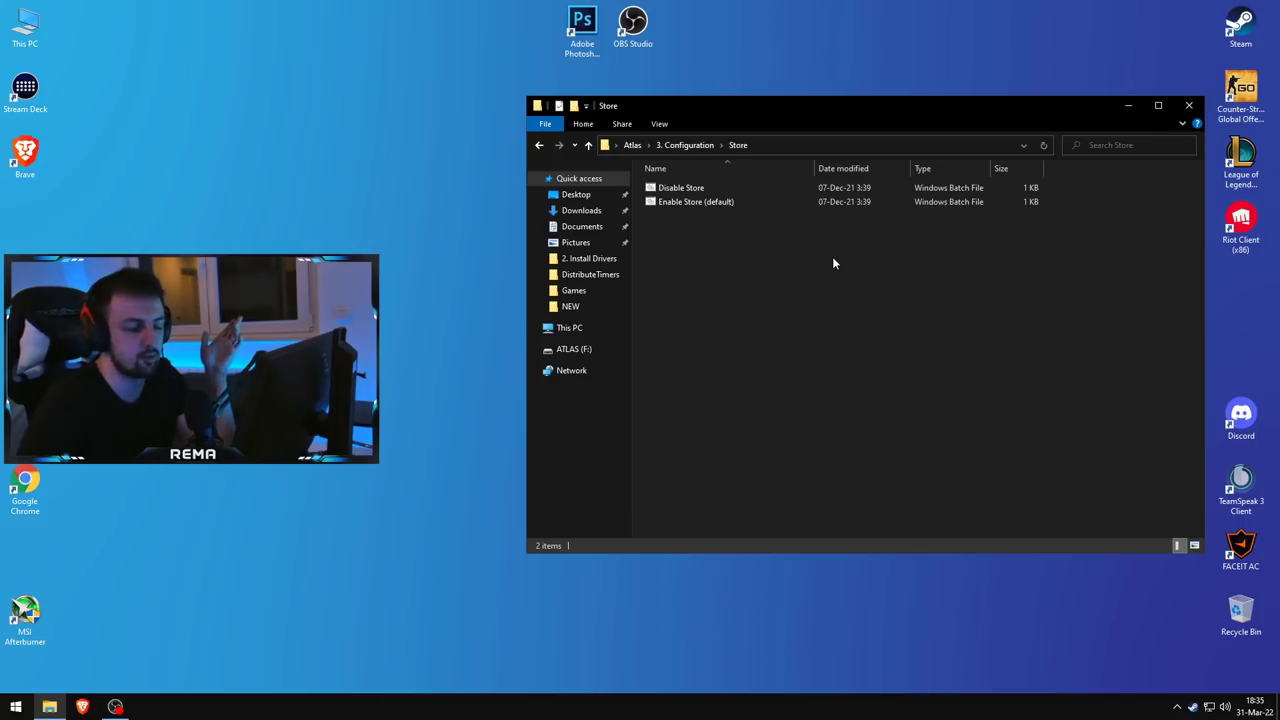
{"action": "key", "text": "alt+Left"}
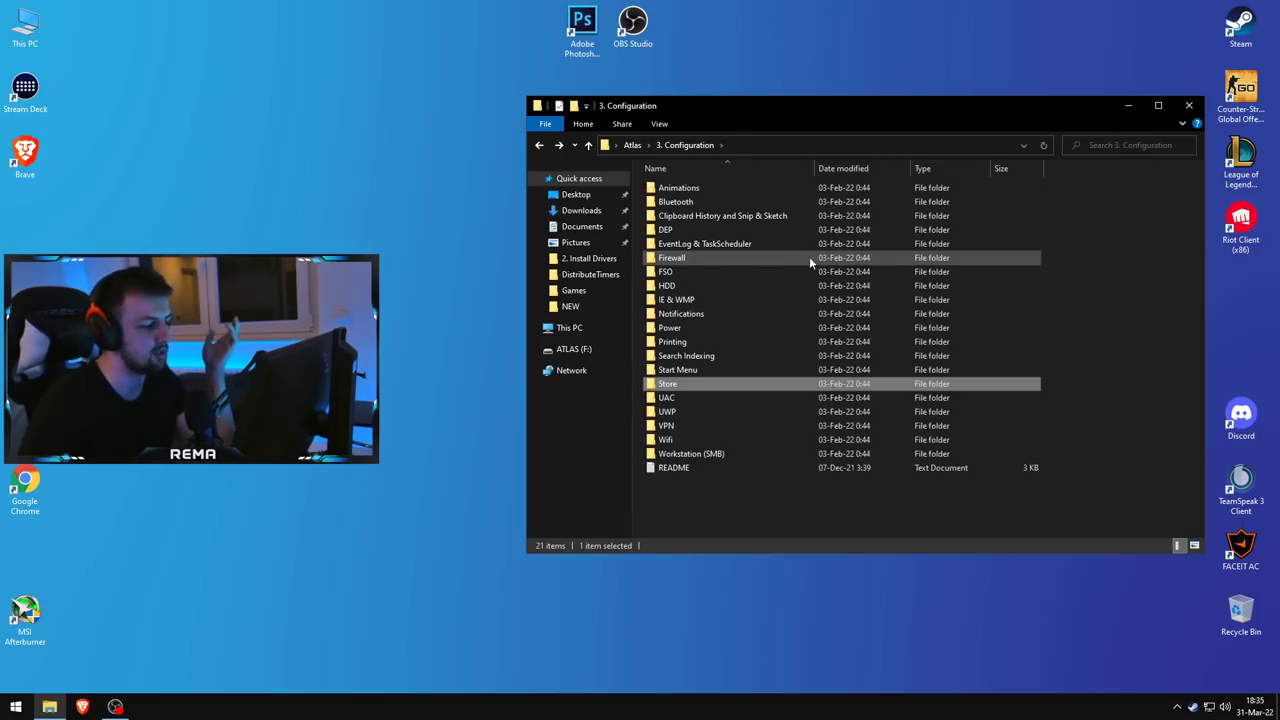
View the contents of the UAC and UWP folders in "3. Configuration"
{"action": "double_click", "coordinate": [702, 397]}
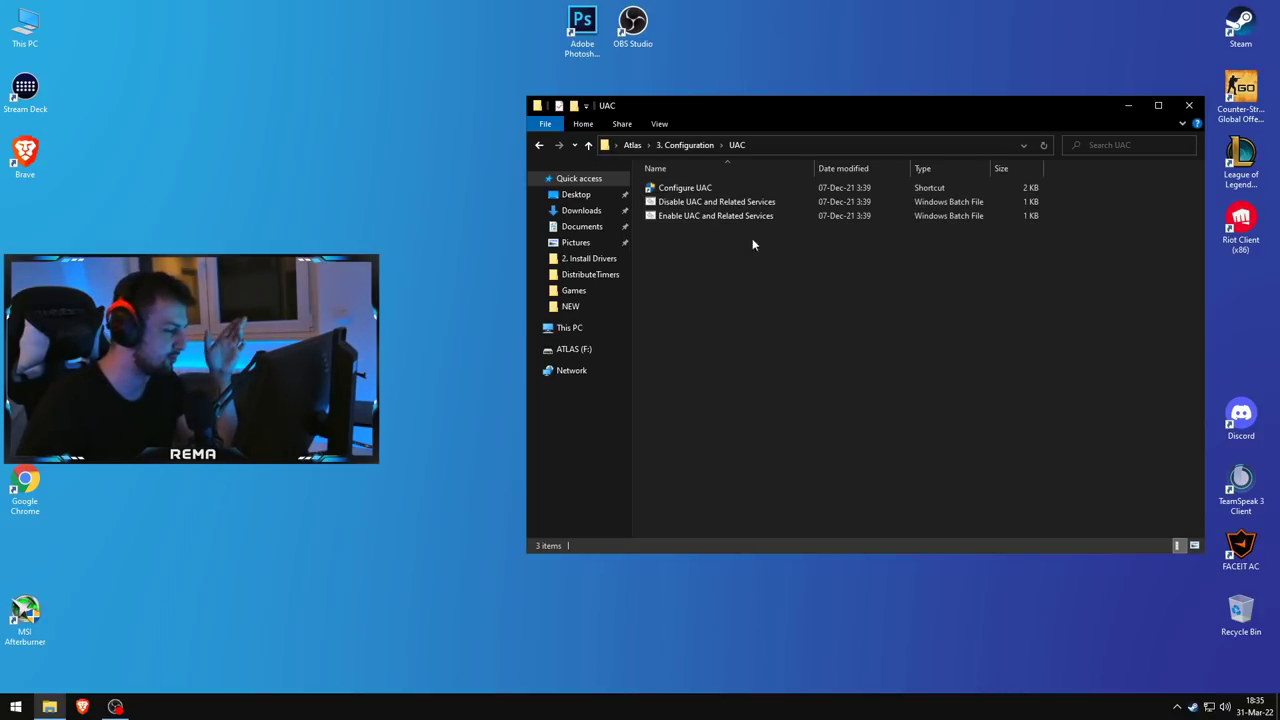
{"action": "key", "text": "alt+Left"}
{"action": "double_click", "coordinate": [690, 412]}
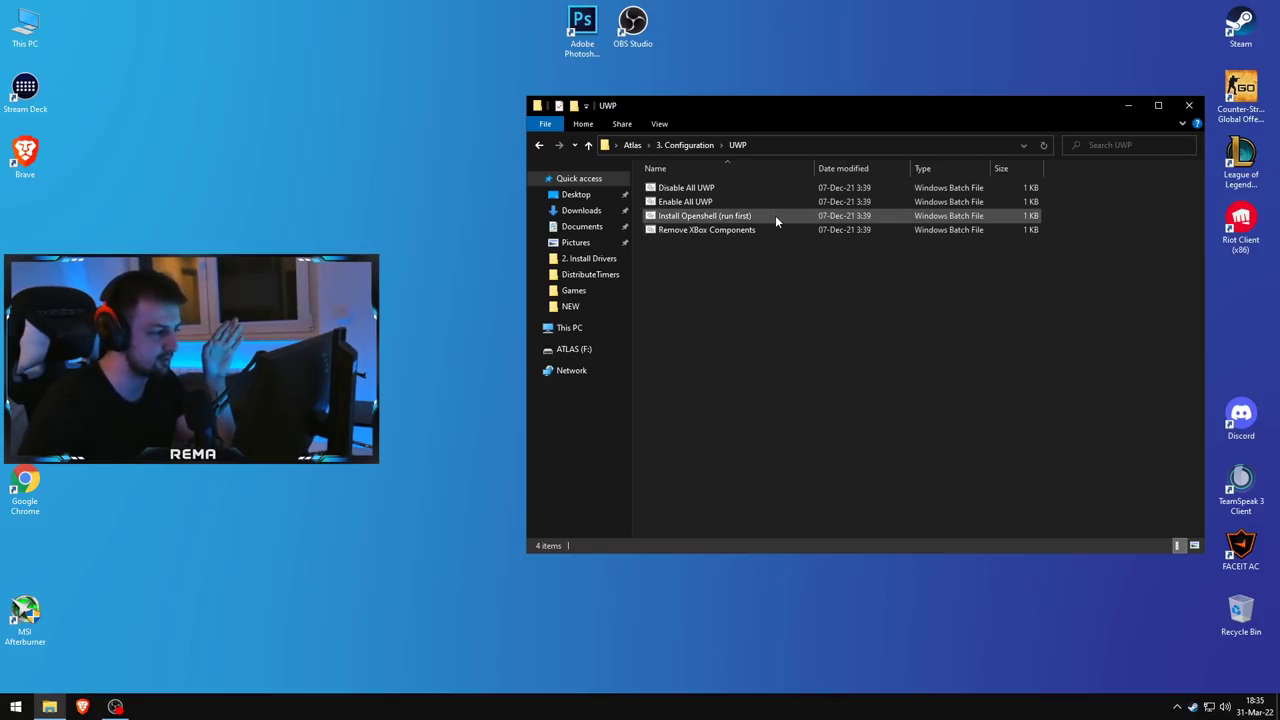
{"action": "key", "text": "BackSpace"}
View the scripts in the VPN, Wifi and "Workstation (SMB)" folders of "3. Configuration"
{"action": "double_click", "coordinate": [705, 427]}
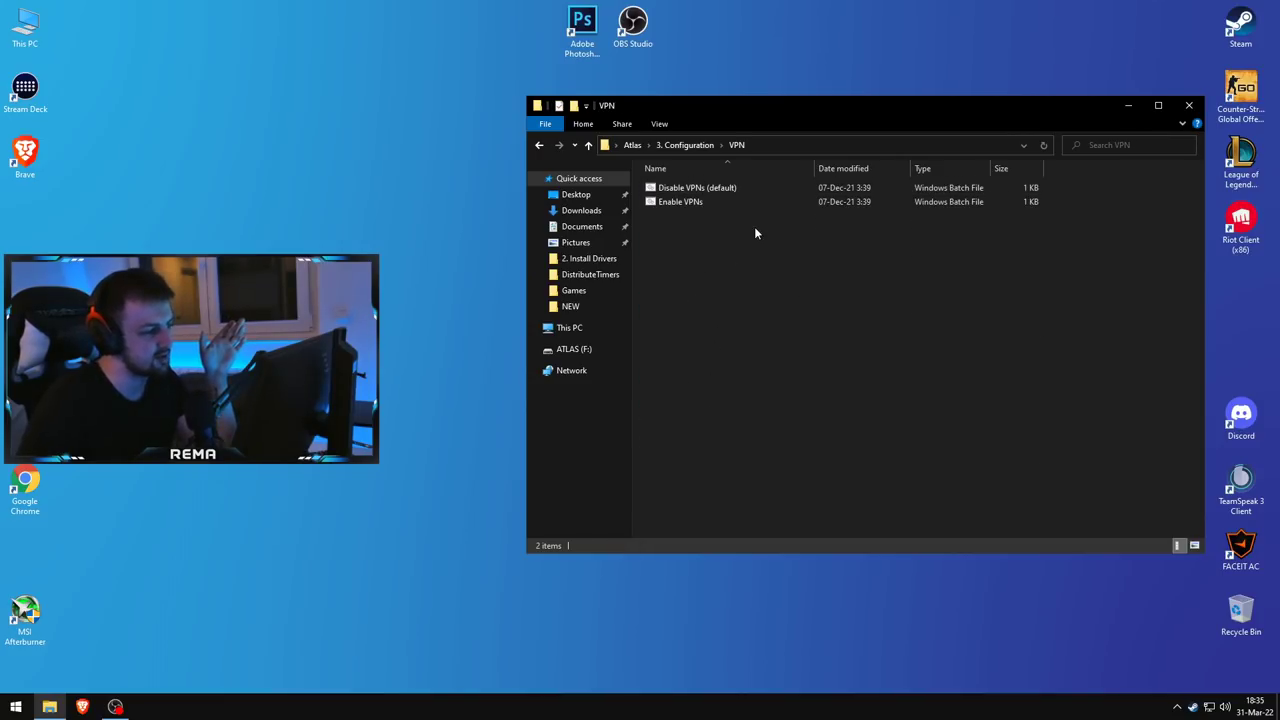
{"action": "key", "text": "BackSpace"}
{"action": "double_click", "coordinate": [705, 441]}
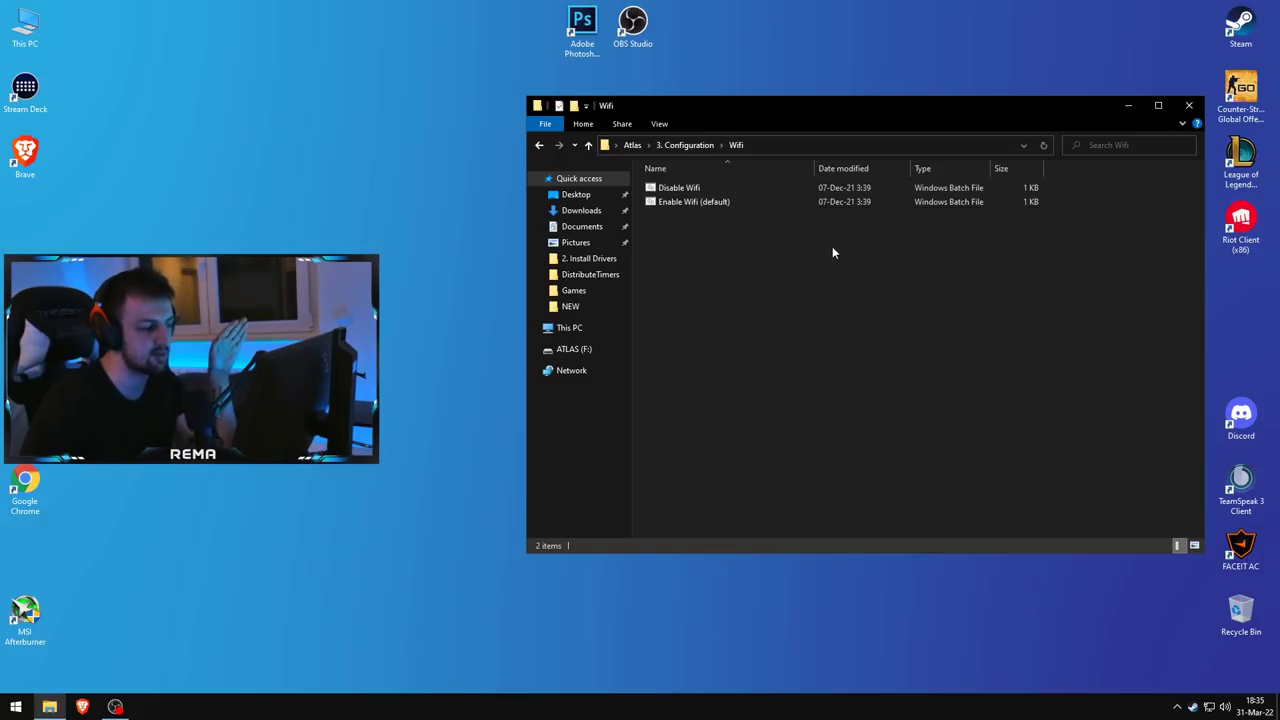
{"action": "key", "text": "BackSpace"}
{"action": "double_click", "coordinate": [740, 455]}
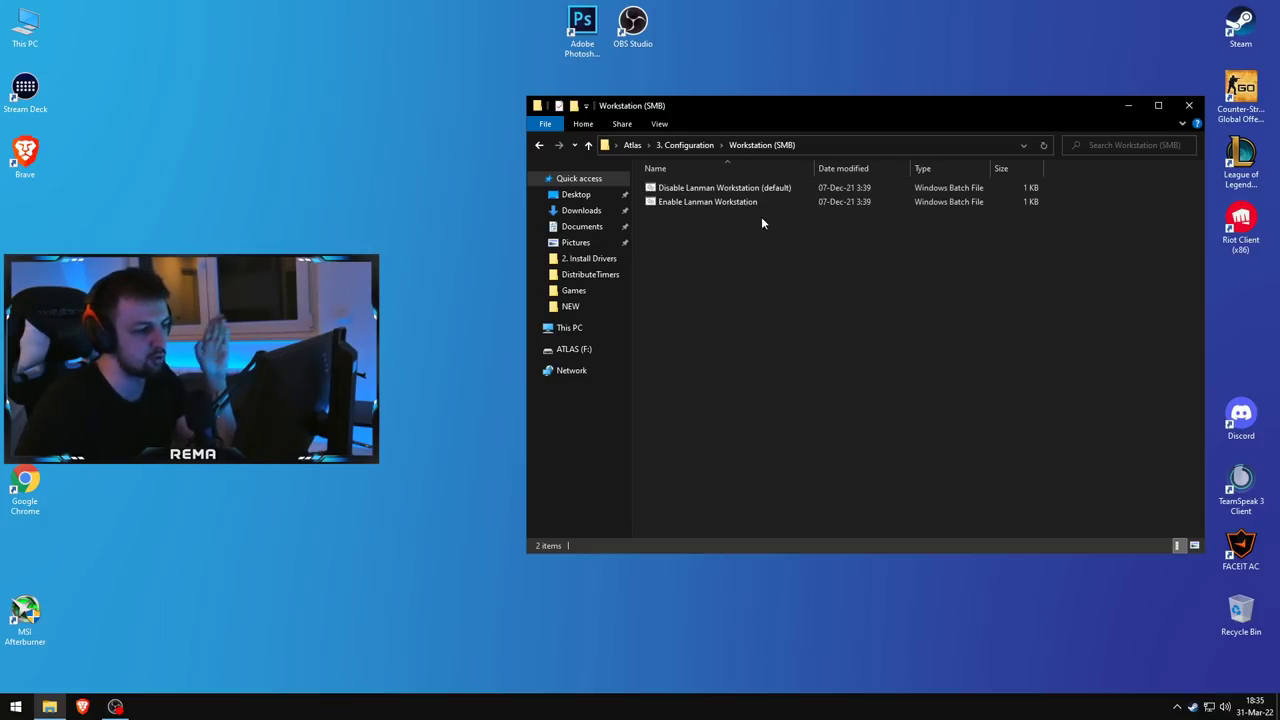
{"action": "key", "text": "BackSpace"}
Open the README of "3. Configuration", read the option defaults through Workstation (SMB) and close it
{"action": "double_click", "coordinate": [694, 464]}
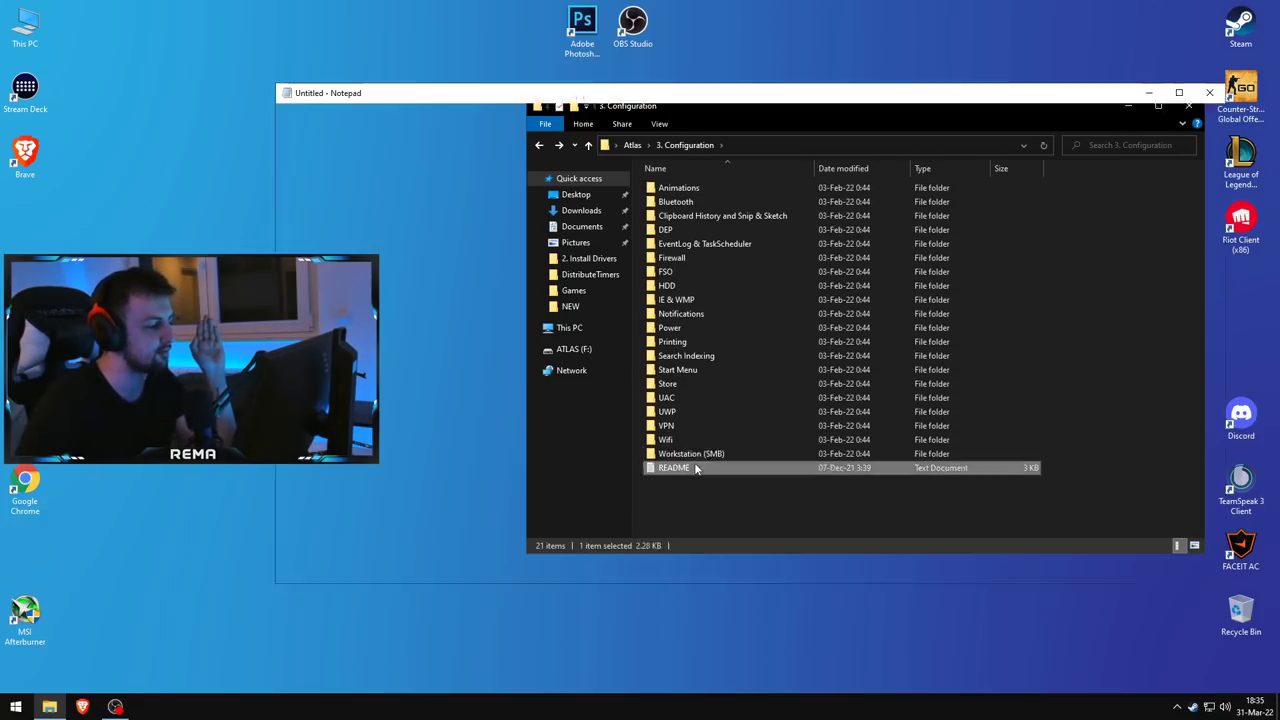
{"action": "scroll", "coordinate": [418, 254], "scroll_direction": "down", "scroll_amount": 13}
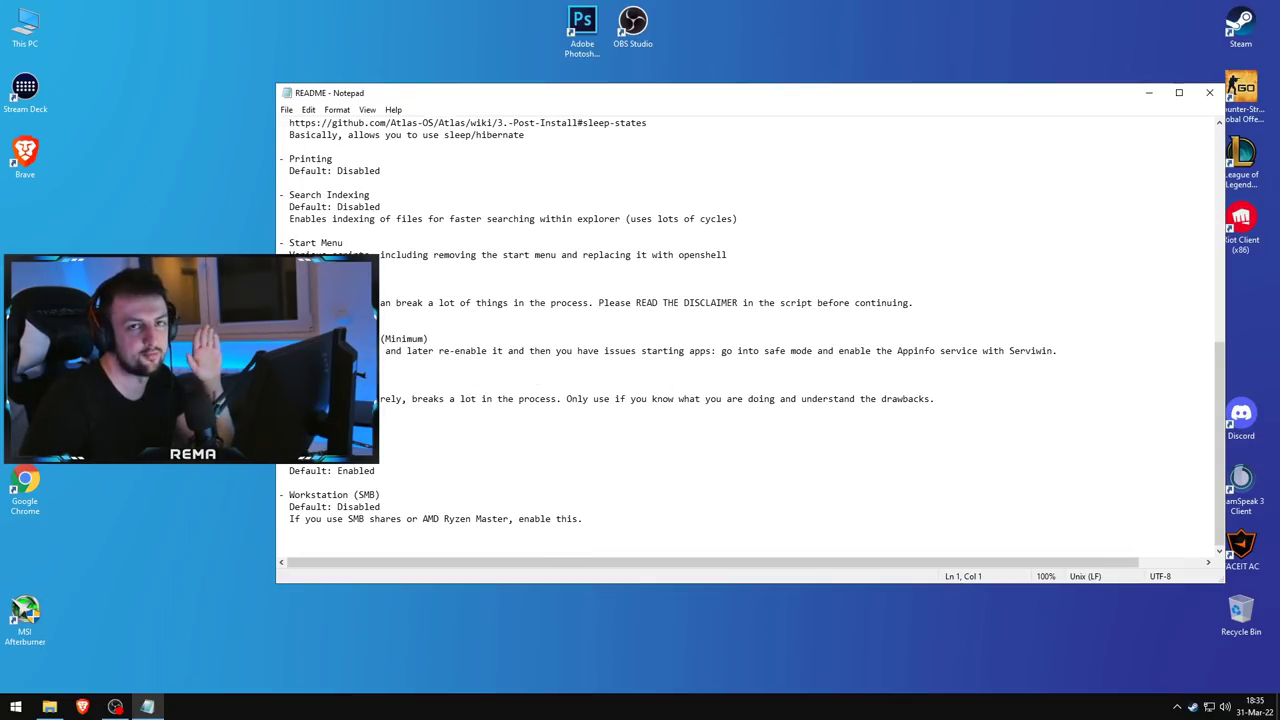
{"action": "left_click_drag", "start_coordinate": [878, 97], "coordinate": [1038, 68]}
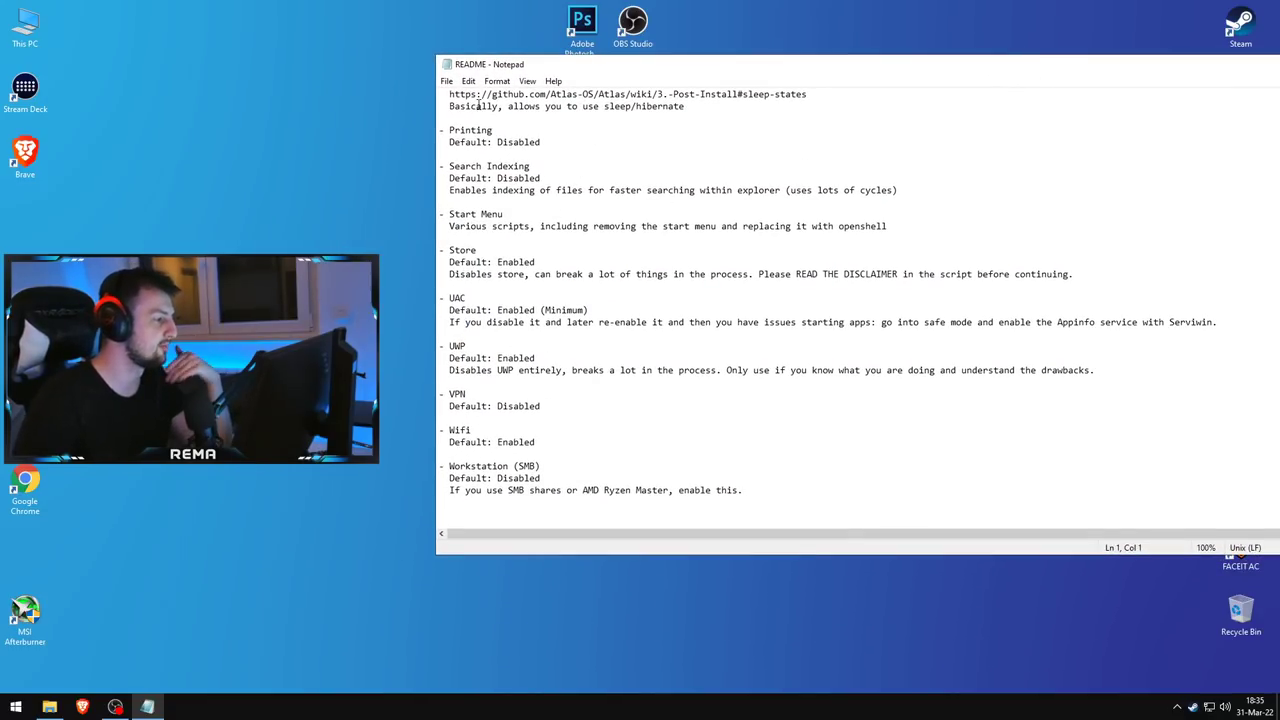
{"action": "left_click_drag", "start_coordinate": [1240, 64], "coordinate": [1140, 64]}
{"action": "left_click", "coordinate": [1182, 64]}
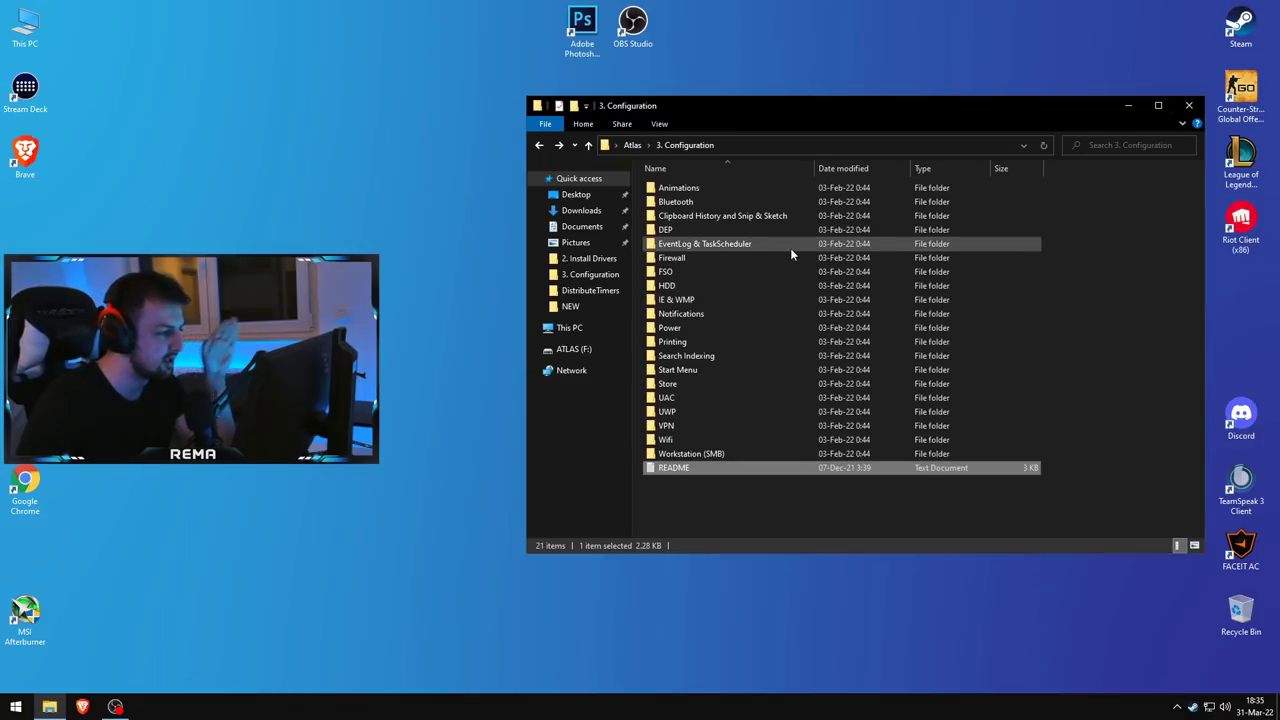
Open "4. Advanced Configuration" and examine the Affinity folder and its GPU subfolder
{"action": "key", "text": "alt+Left"}
{"action": "double_click", "coordinate": [697, 229]}
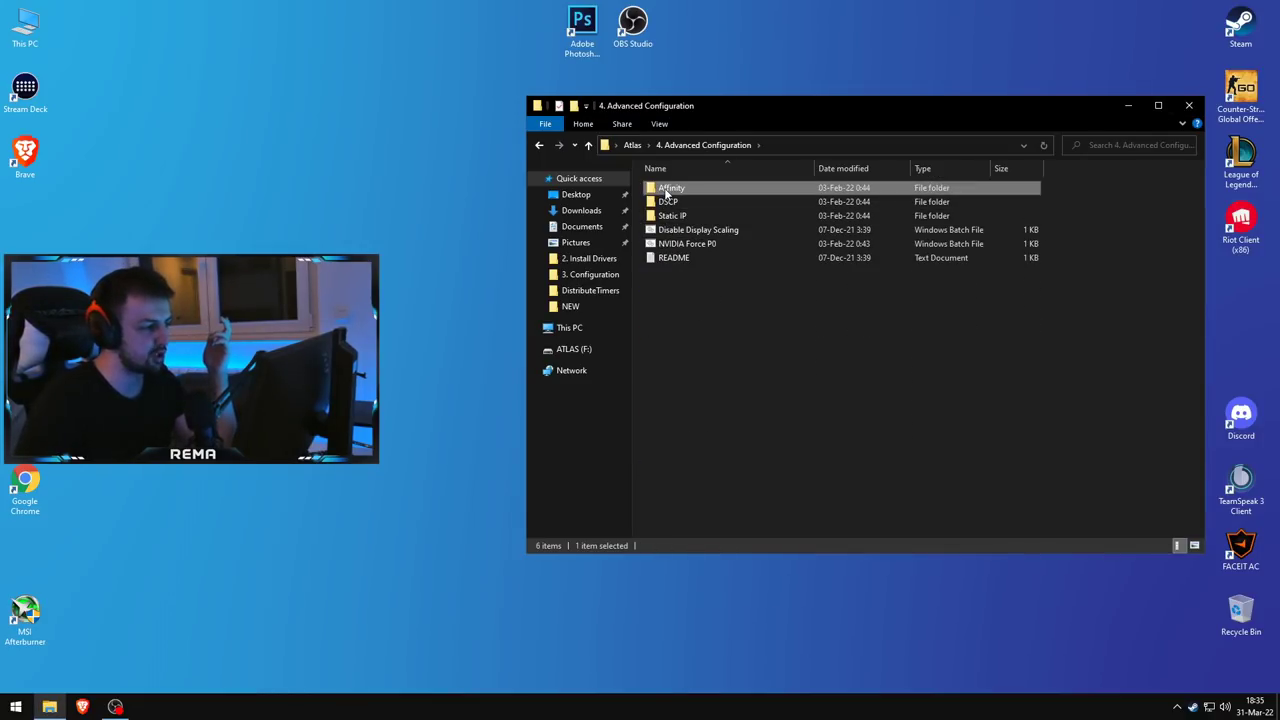
{"action": "double_click", "coordinate": [667, 189]}
{"action": "double_click", "coordinate": [666, 189]}
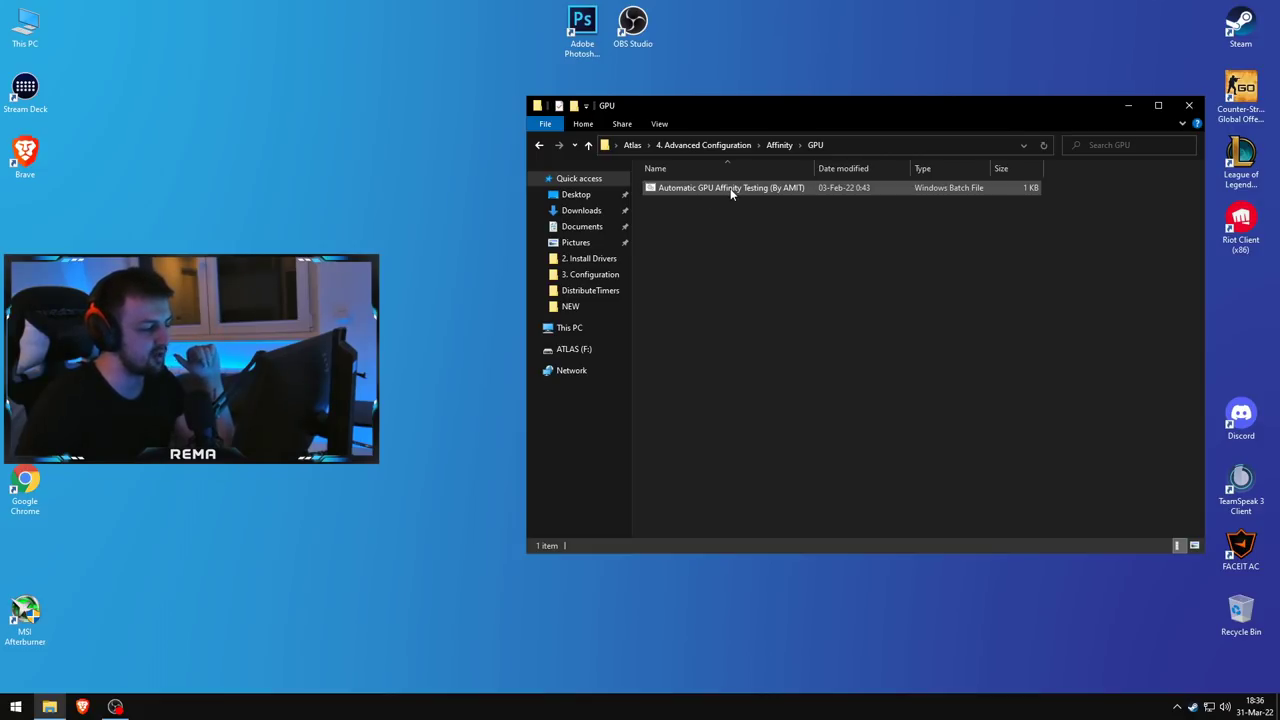
{"action": "key", "text": "alt+Left"}
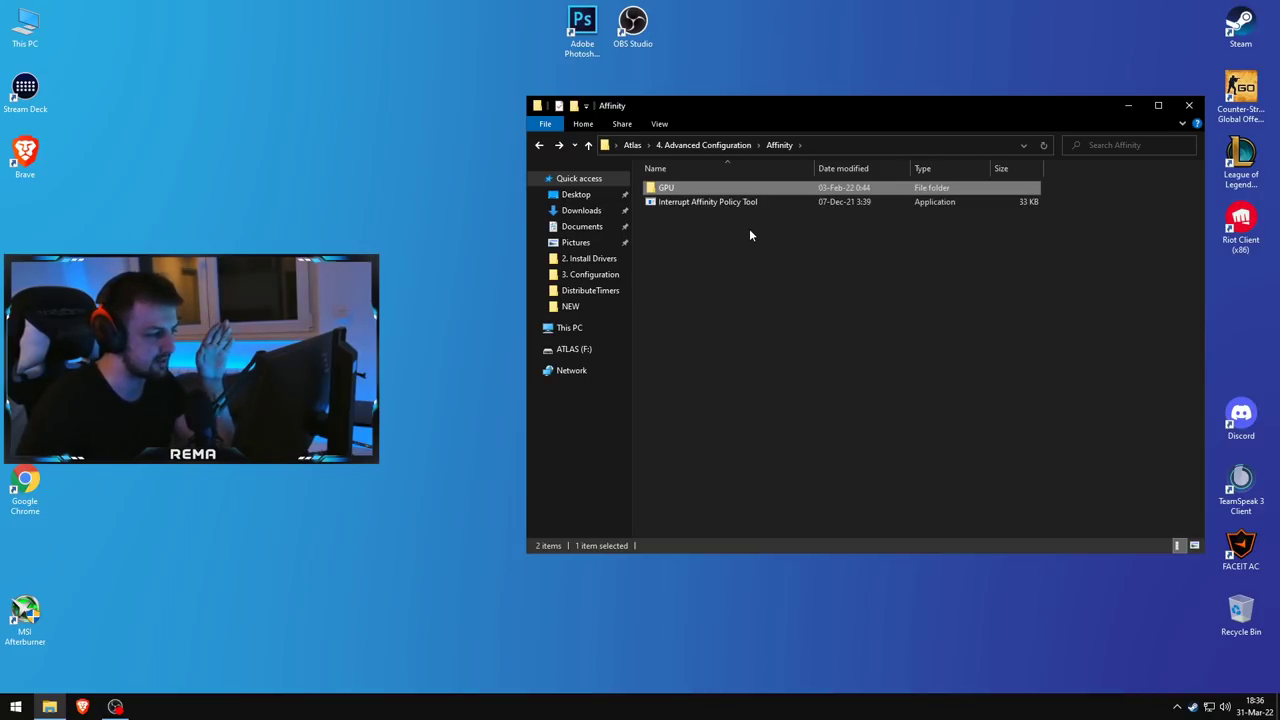
Check the "Add Game to DSCP Policy" script in the DSCP folder and return to "4. Advanced Configuration"
{"action": "key", "text": "alt+Left"}
{"action": "double_click", "coordinate": [710, 203]}
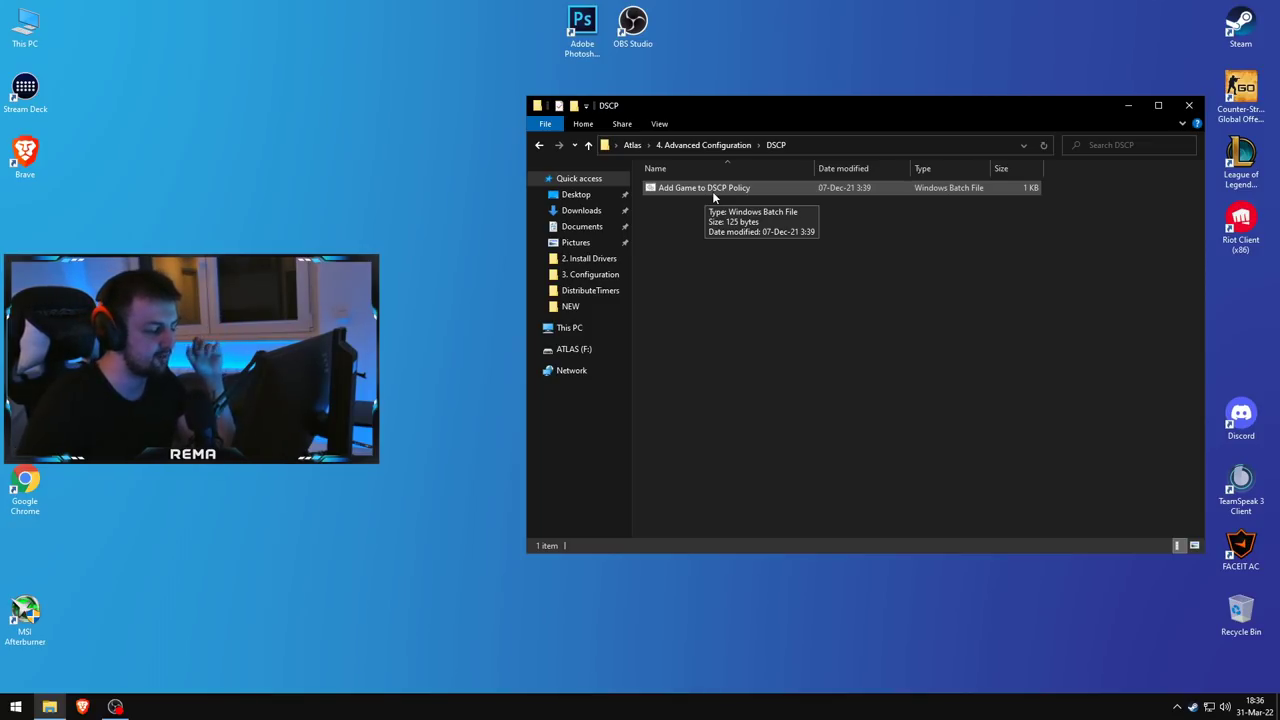
{"action": "key", "text": "BackSpace"}
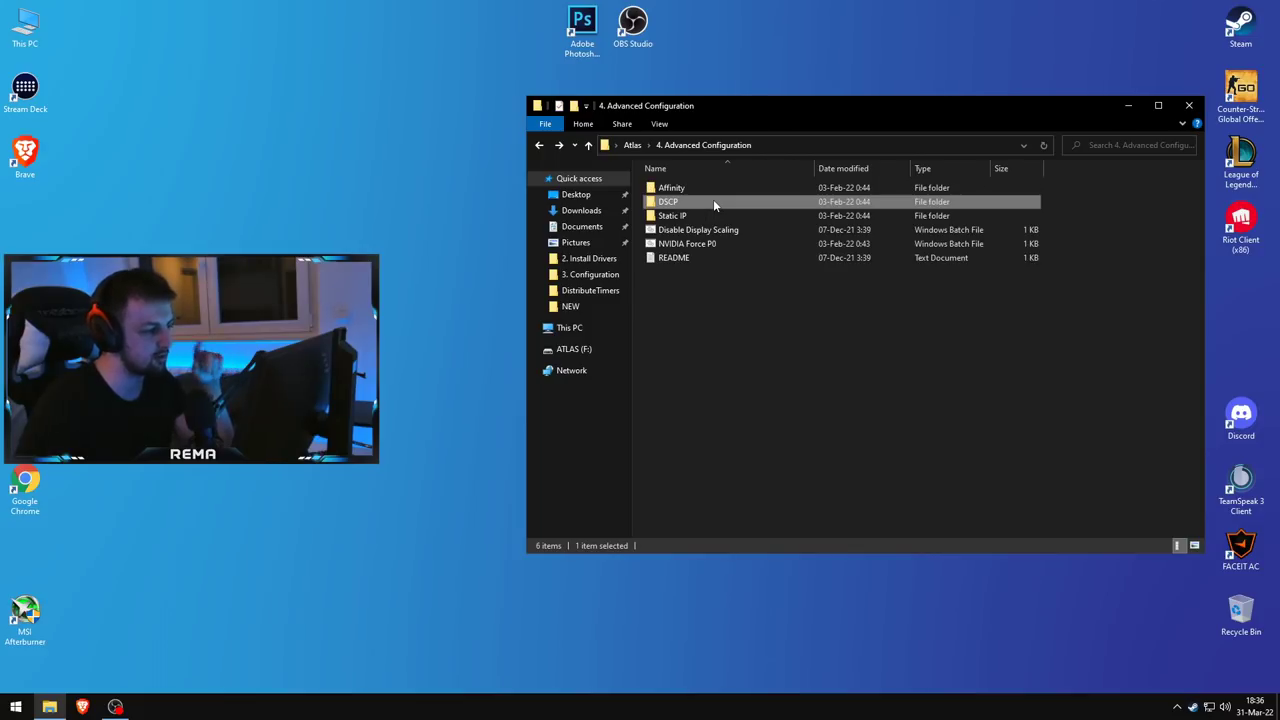
View the script in the Static IP folder, select the NVIDIA Force P0 script and return to the Atlas folder
{"action": "double_click", "coordinate": [710, 219]}
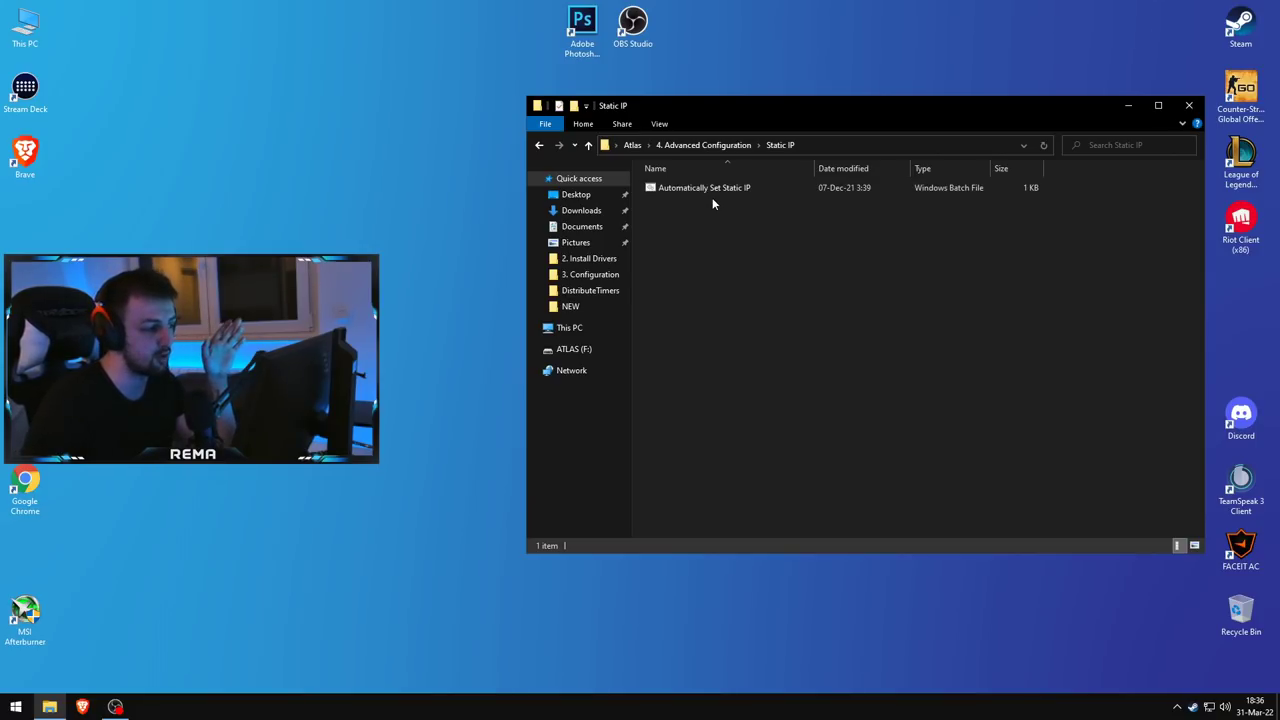
{"action": "key", "text": "alt+Left"}
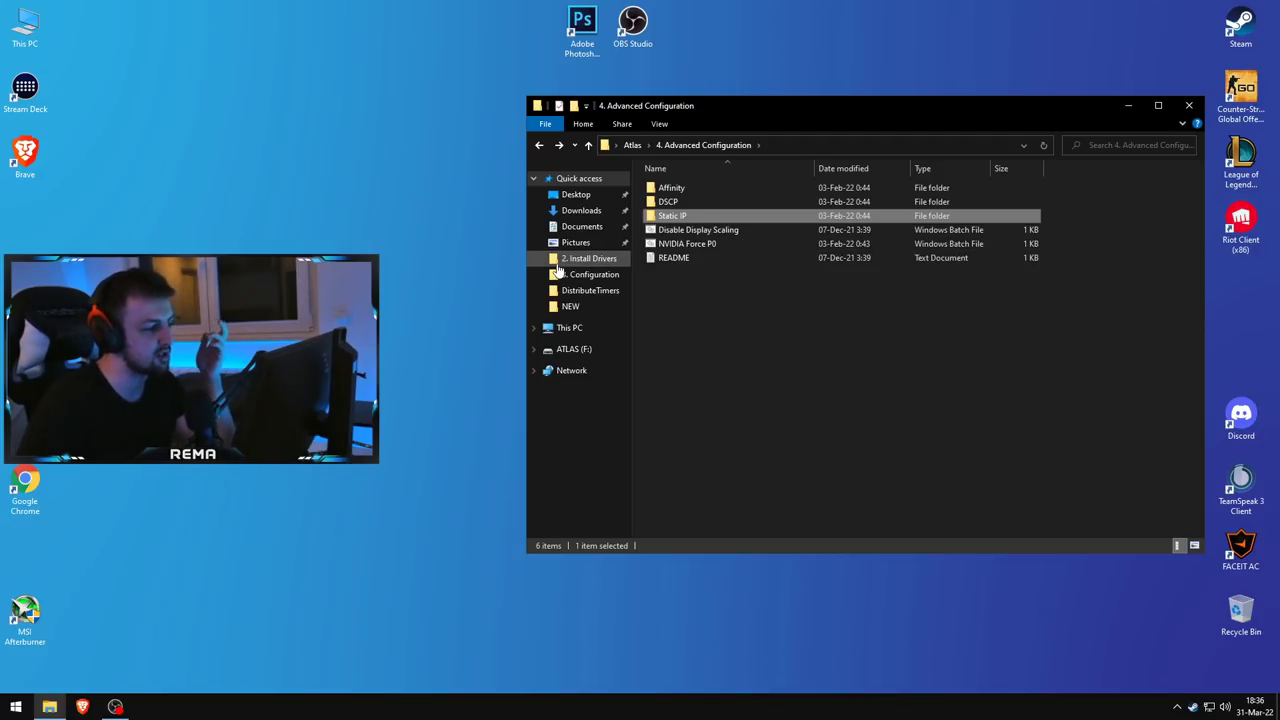
{"action": "left_click", "coordinate": [713, 248]}
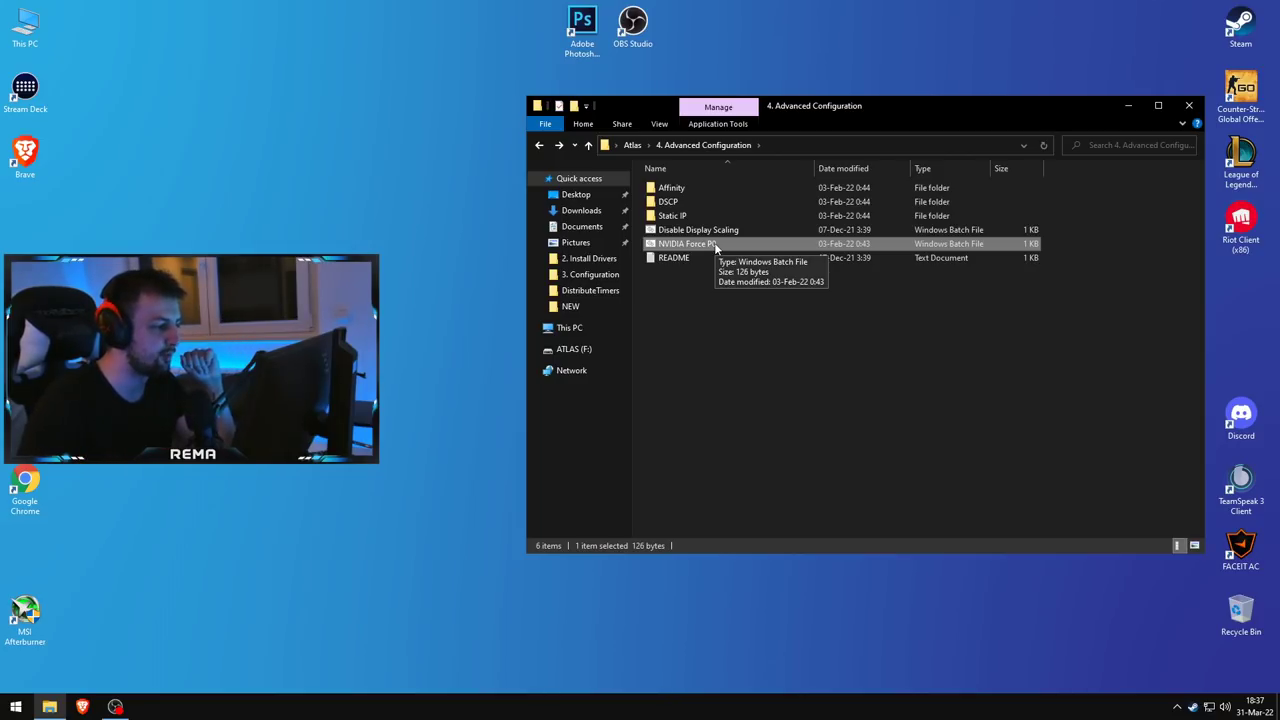
{"action": "key", "text": "alt+Left"}
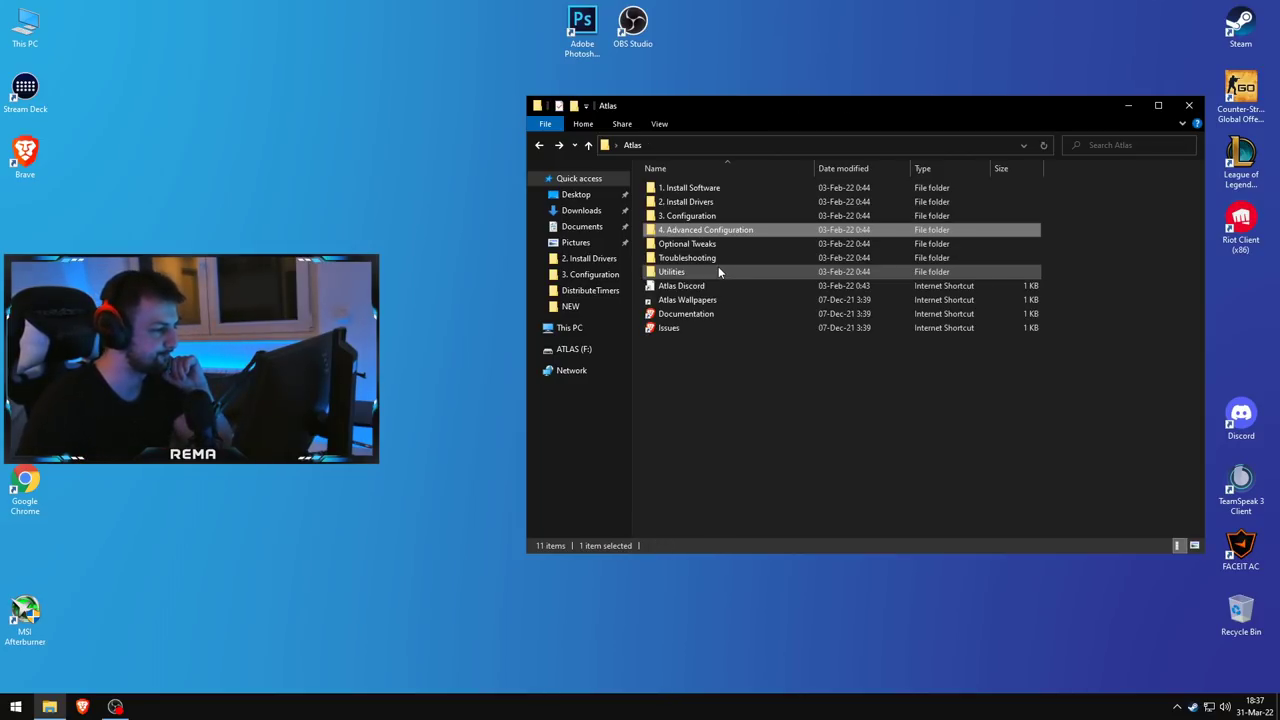
Open the Optional Tweaks folder and examine the registry entries in its Alt-Tab folder
{"action": "double_click", "coordinate": [709, 243]}
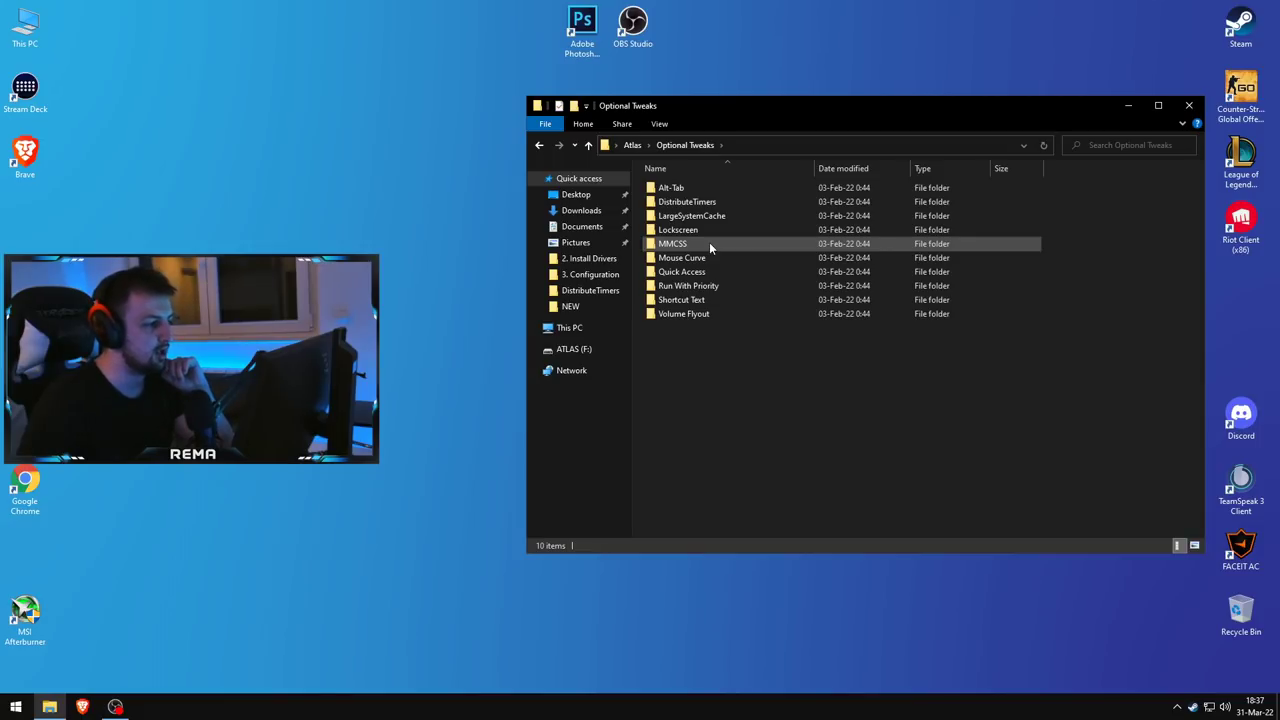
{"action": "double_click", "coordinate": [703, 187]}
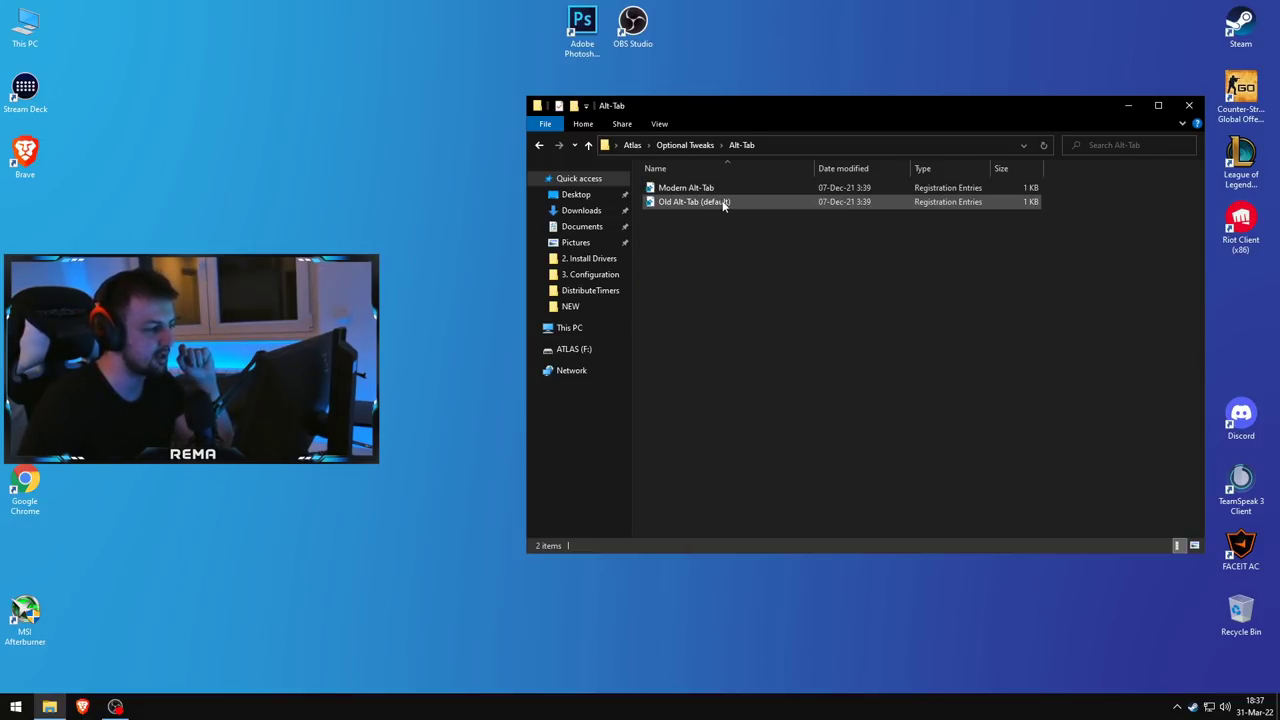
{"action": "key", "text": "alt+Left"}
Open the README in the DistributeTimers folder, close it and return to Optional Tweaks
{"action": "double_click", "coordinate": [713, 205]}
{"action": "double_click", "coordinate": [686, 232]}
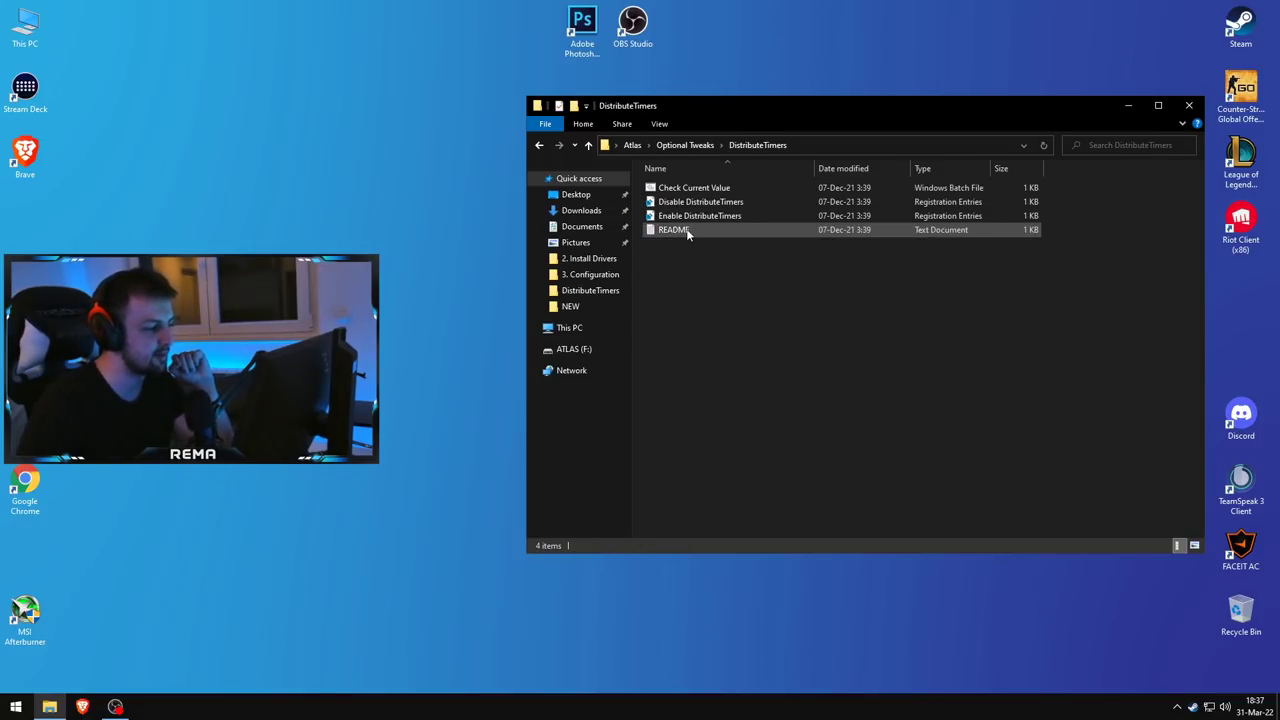
{"action": "left_click_drag", "start_coordinate": [713, 77], "coordinate": [821, 91]}
{"action": "left_click", "coordinate": [1205, 75]}
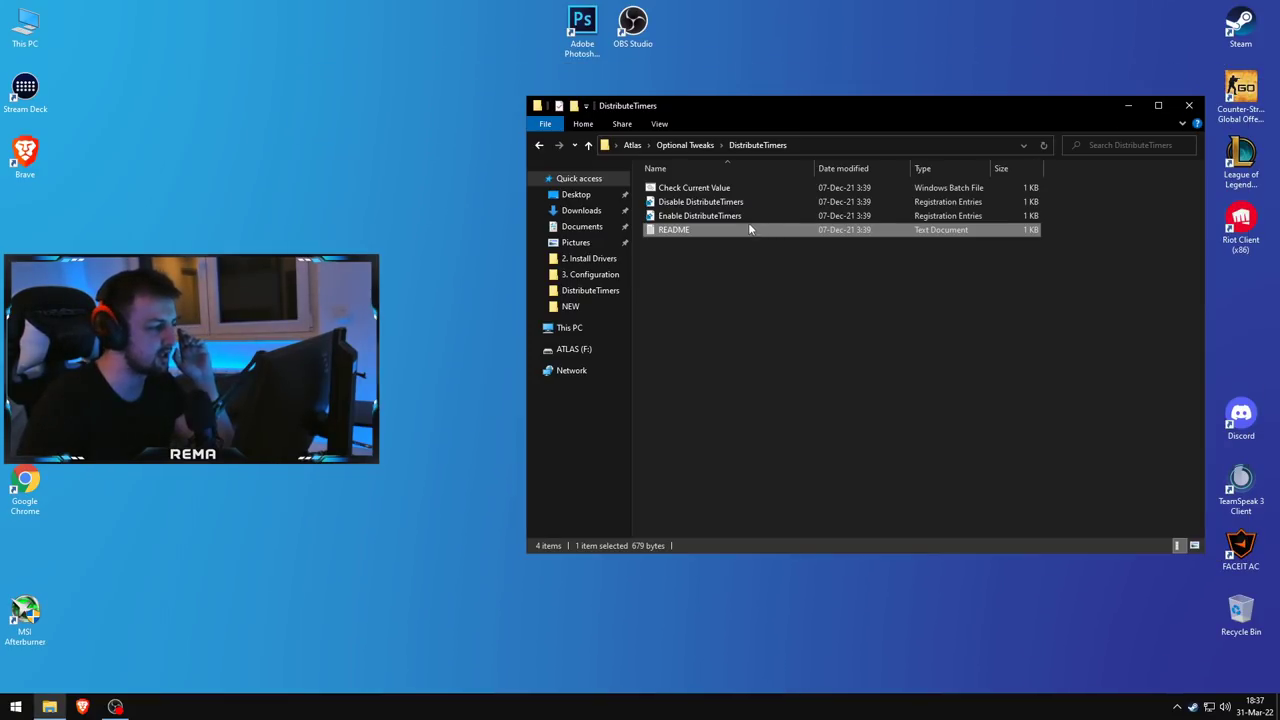
{"action": "key", "text": "BackSpace"}
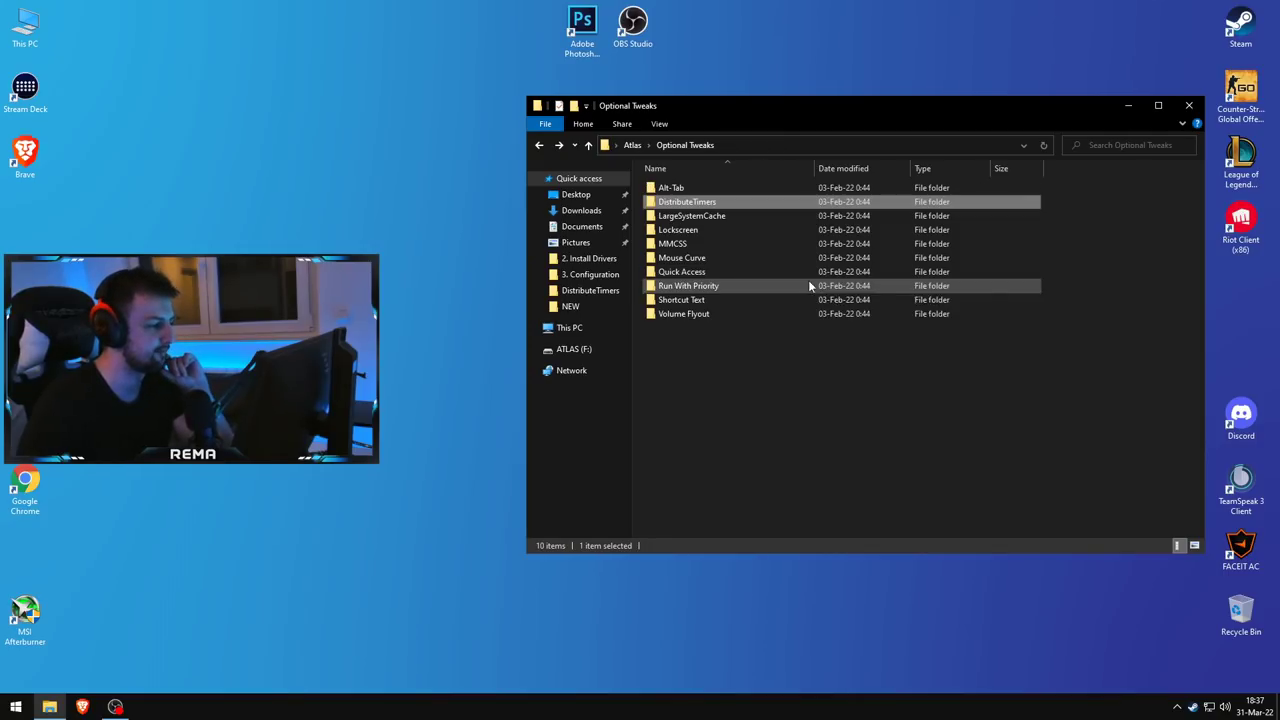
View the registry entries in the LargeSystemCache, Lockscreen and MMCSS folders of Optional Tweaks
{"action": "double_click", "coordinate": [707, 225]}
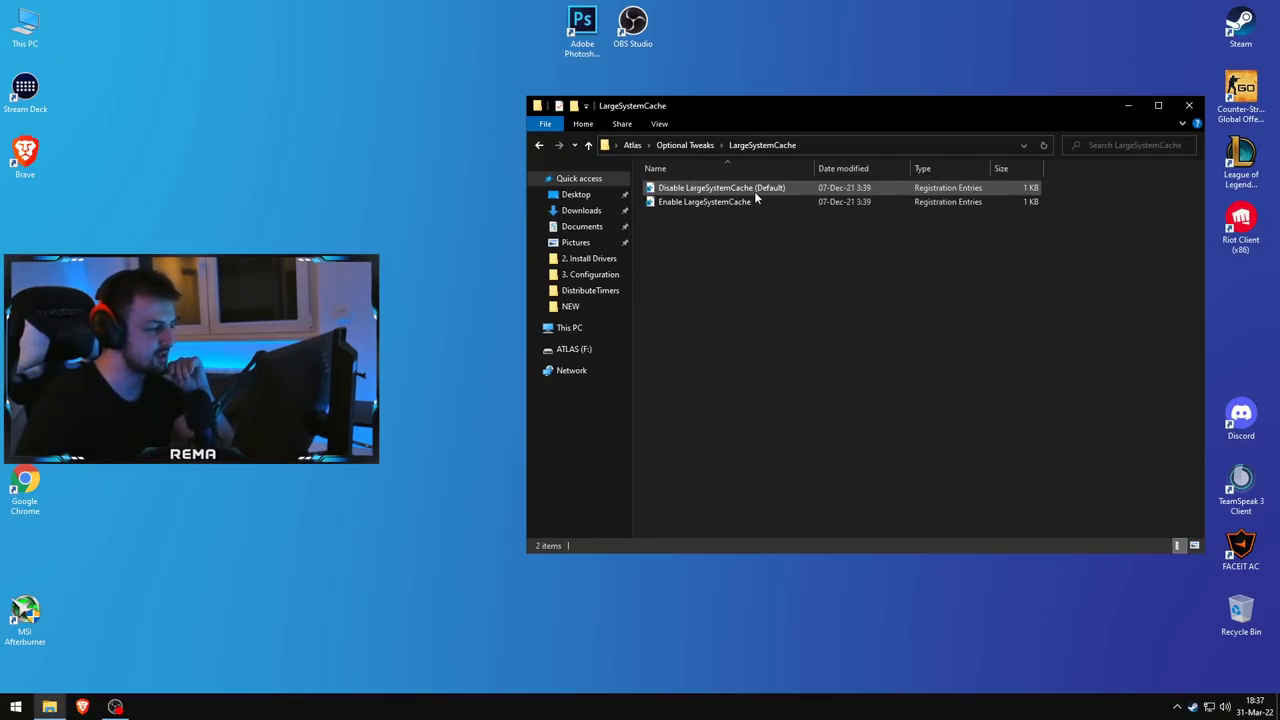
{"action": "key", "text": "BackSpace"}
{"action": "double_click", "coordinate": [709, 230]}
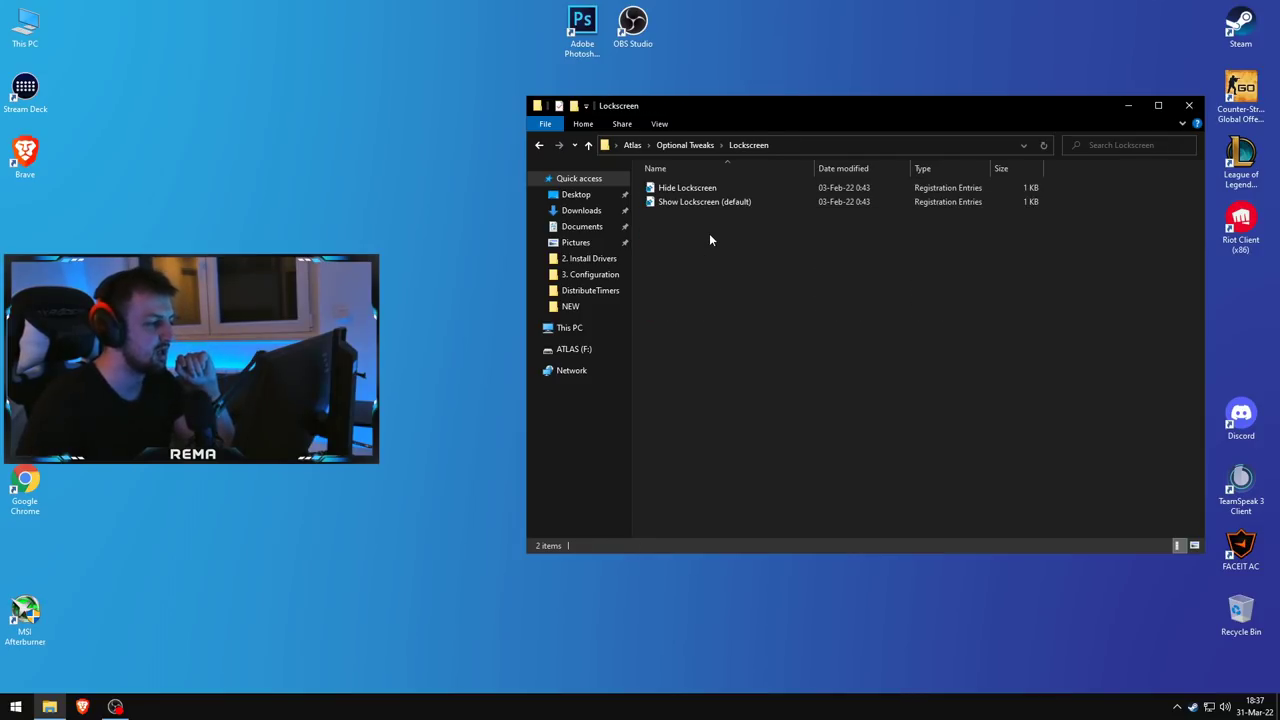
{"action": "key", "text": "BackSpace"}
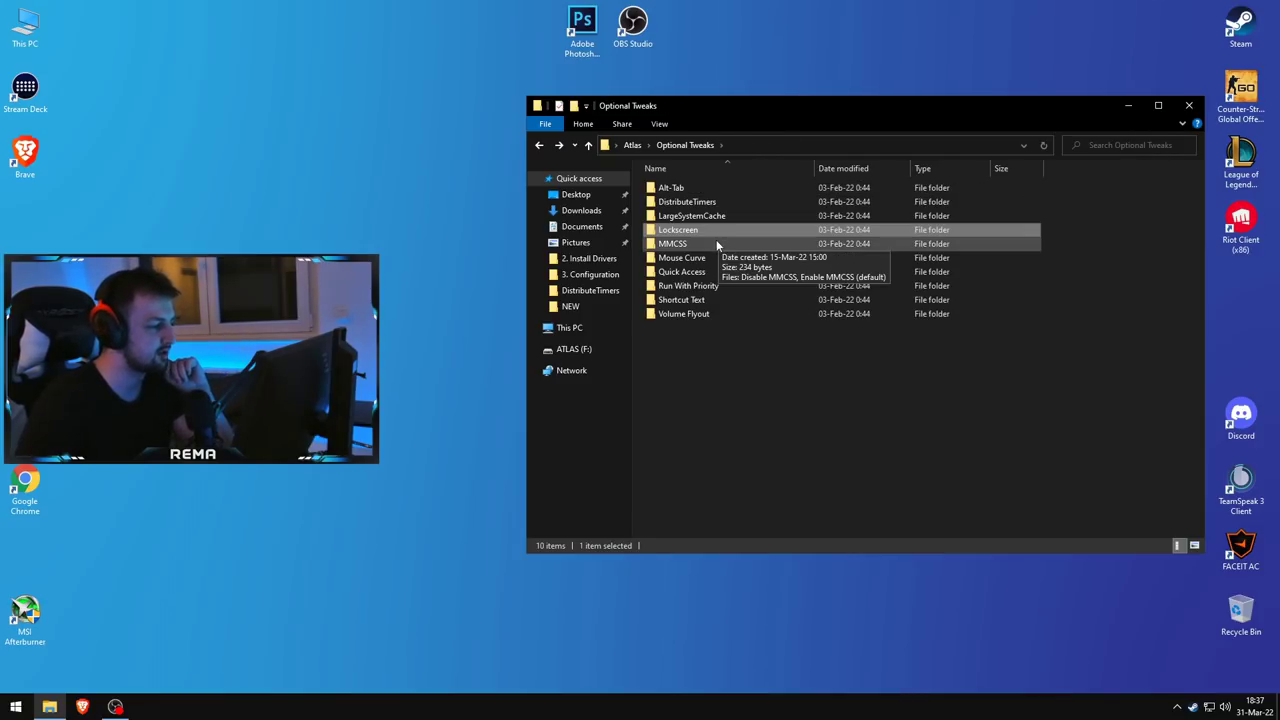
{"action": "double_click", "coordinate": [702, 244]}
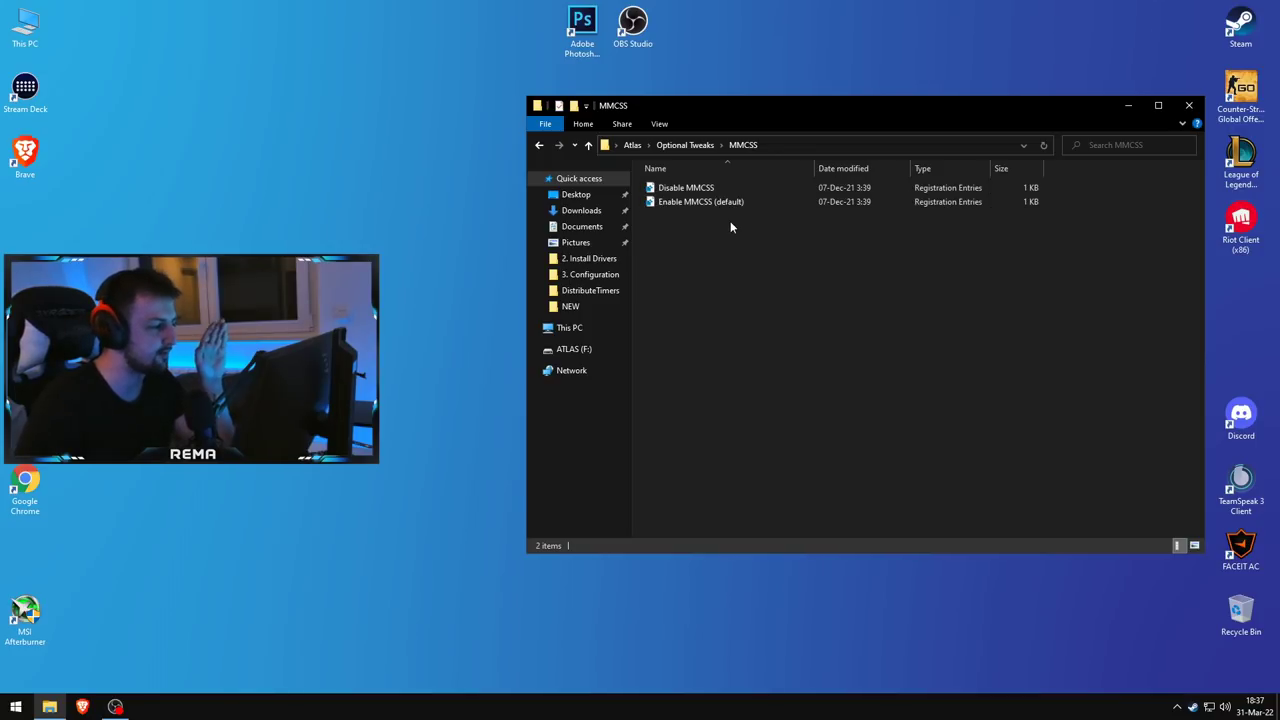
{"action": "key", "text": "BackSpace"}
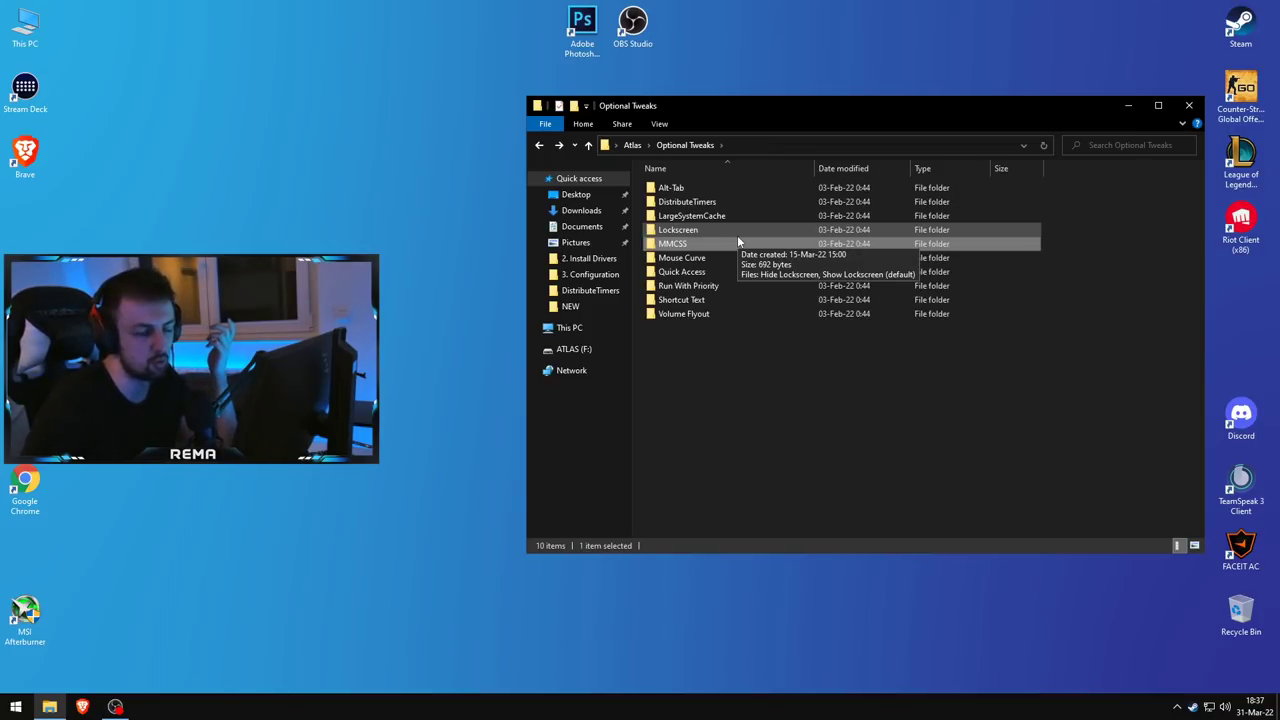
Examine the Mouse Curve folder with its MarkC Curve entry and the Quick Access folder, returning to Optional Tweaks
{"action": "double_click", "coordinate": [728, 257]}
{"action": "left_click", "coordinate": [686, 190]}
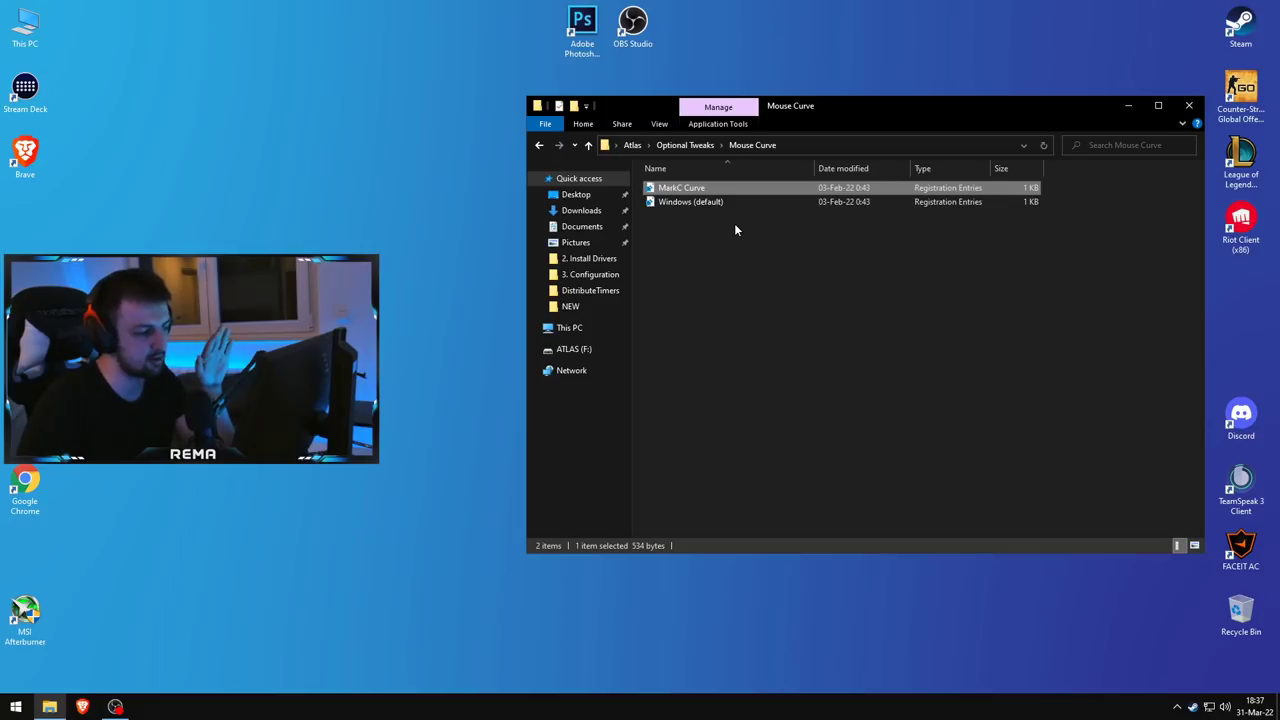
{"action": "key", "text": "alt+Left"}
{"action": "double_click", "coordinate": [709, 262]}
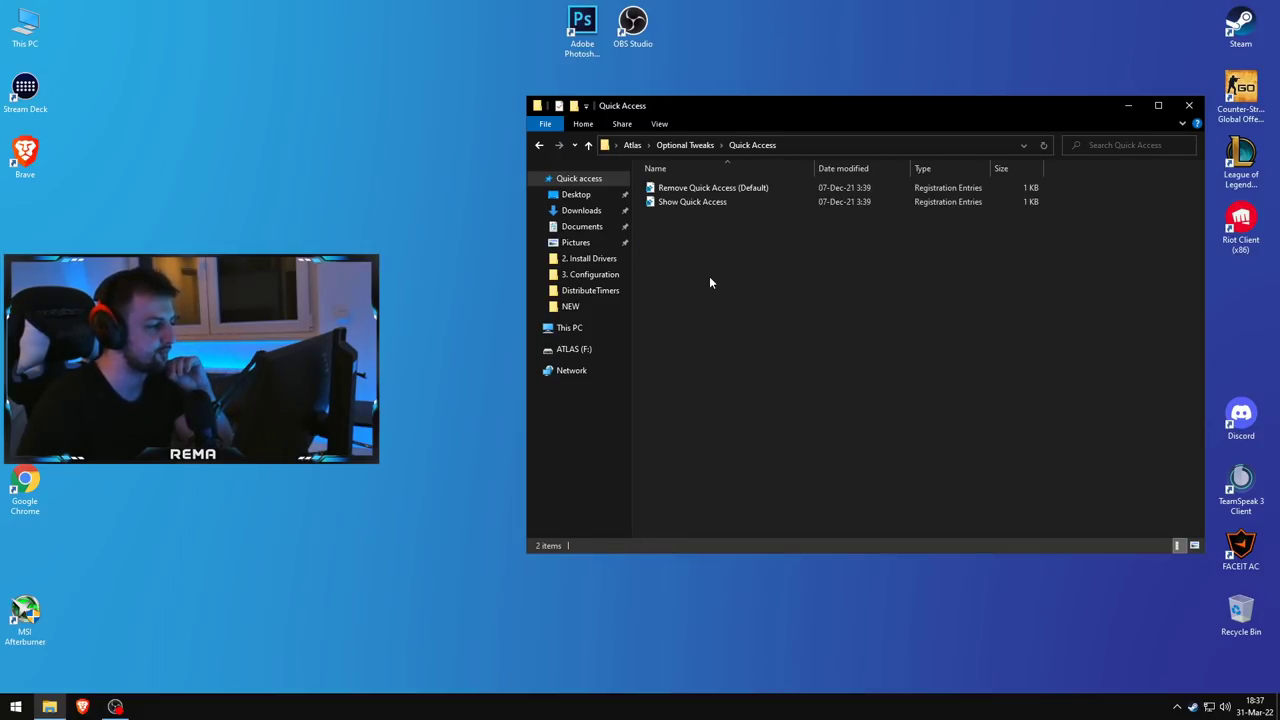
{"action": "key", "text": "alt+Left"}
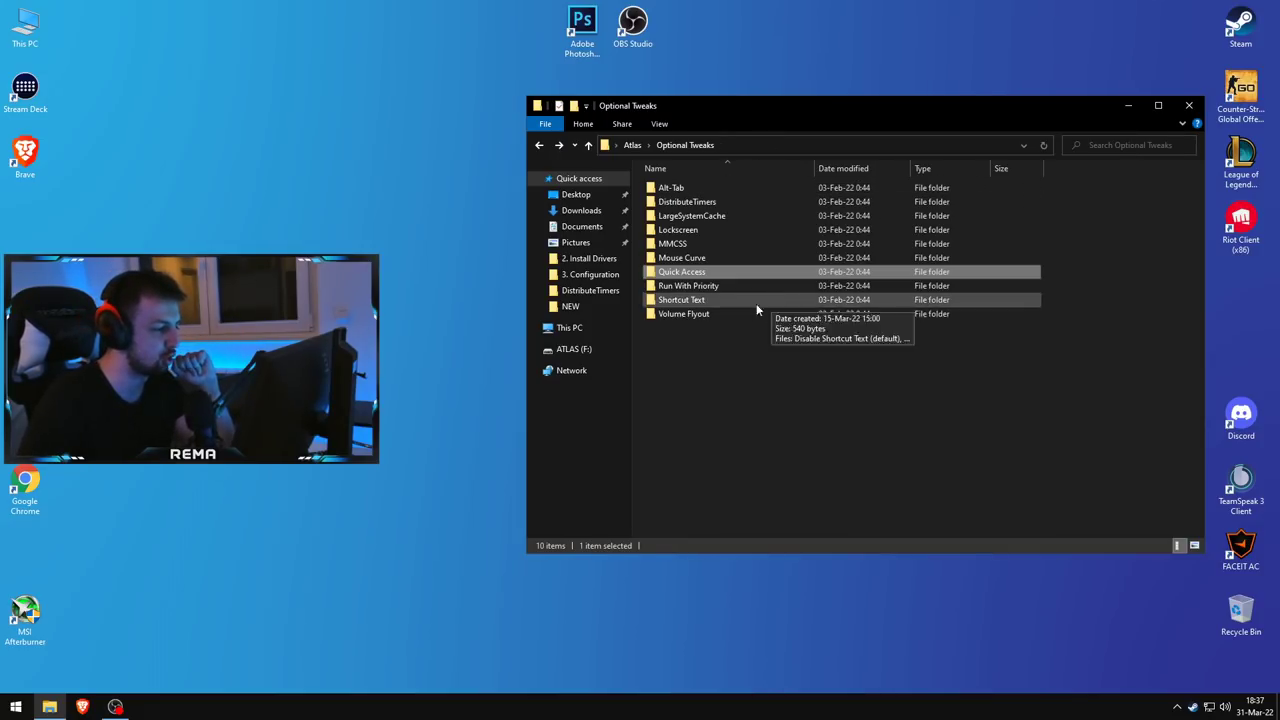
View the contents of the Run With Priority, Shortcut Text and Volume Flyout folders
{"action": "double_click", "coordinate": [712, 287]}
{"action": "key", "text": "alt+Left"}
{"action": "double_click", "coordinate": [719, 299]}
{"action": "key", "text": "alt+Left"}
{"action": "double_click", "coordinate": [706, 312]}
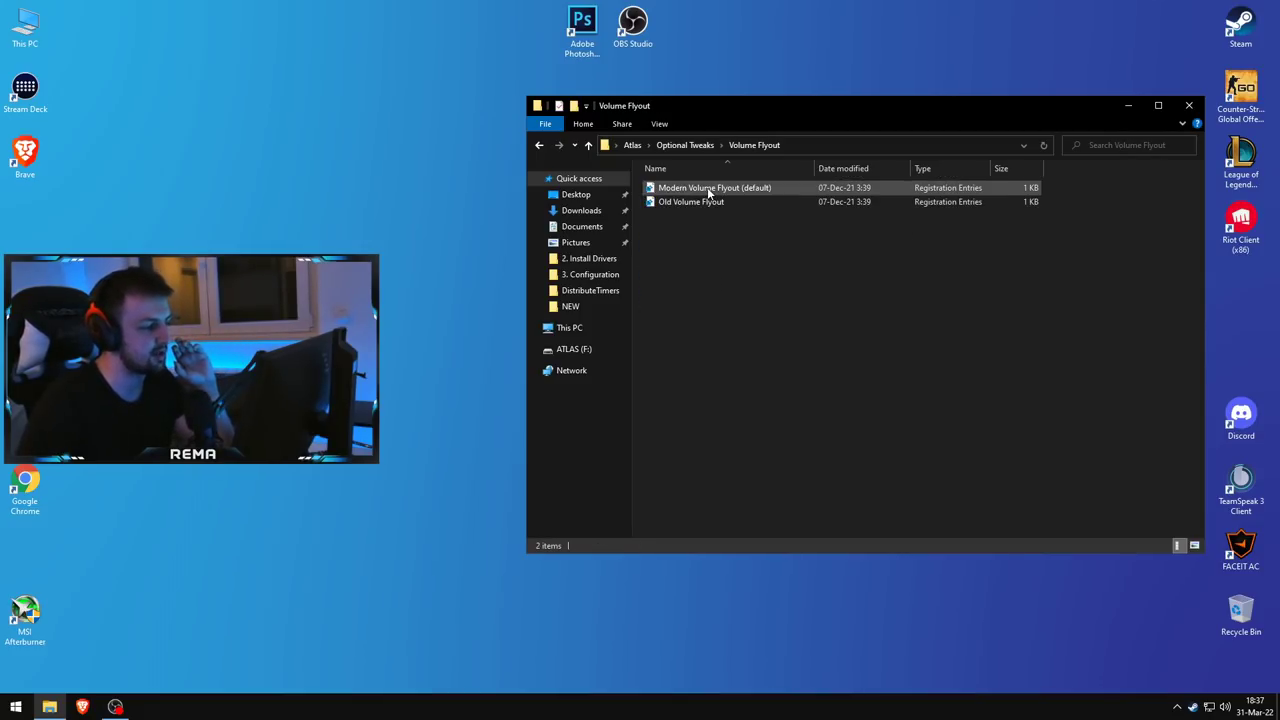
Check the system volume flyout, view the output device choices in Sound settings and close the settings
{"action": "left_click", "coordinate": [1225, 706]}
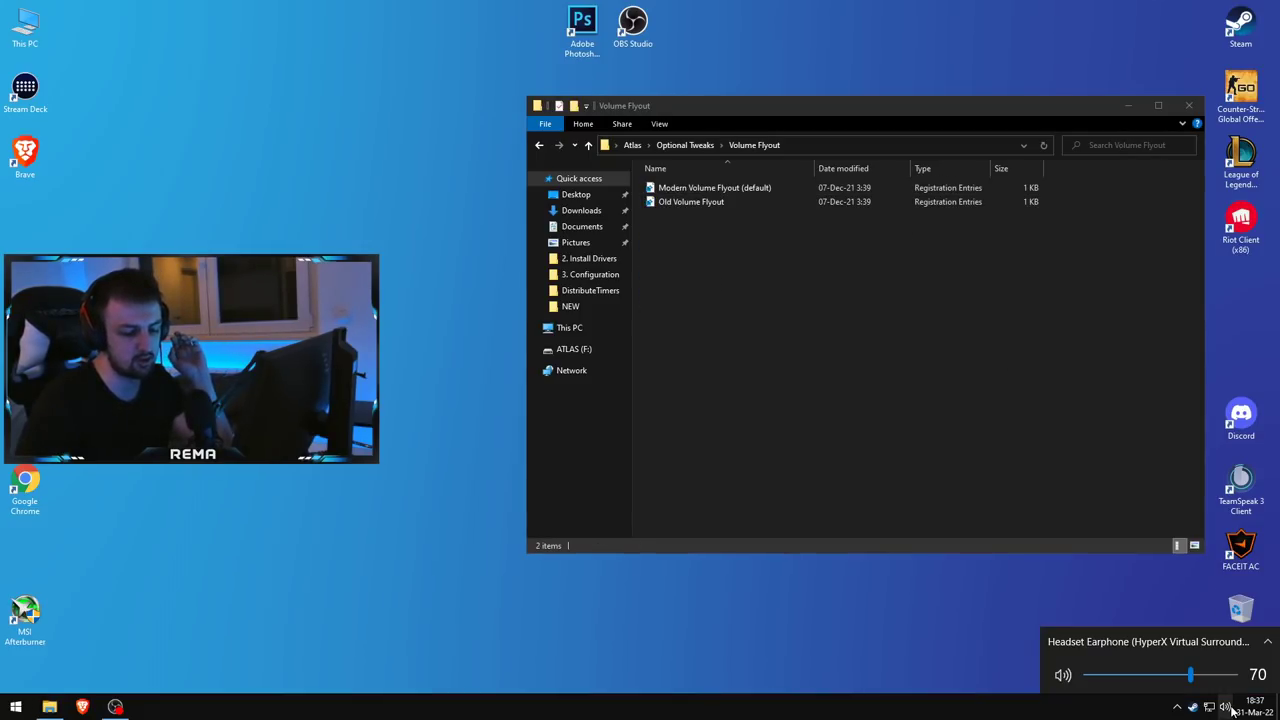
{"action": "left_click", "coordinate": [1168, 639]}
{"action": "left_click", "coordinate": [1145, 582]}
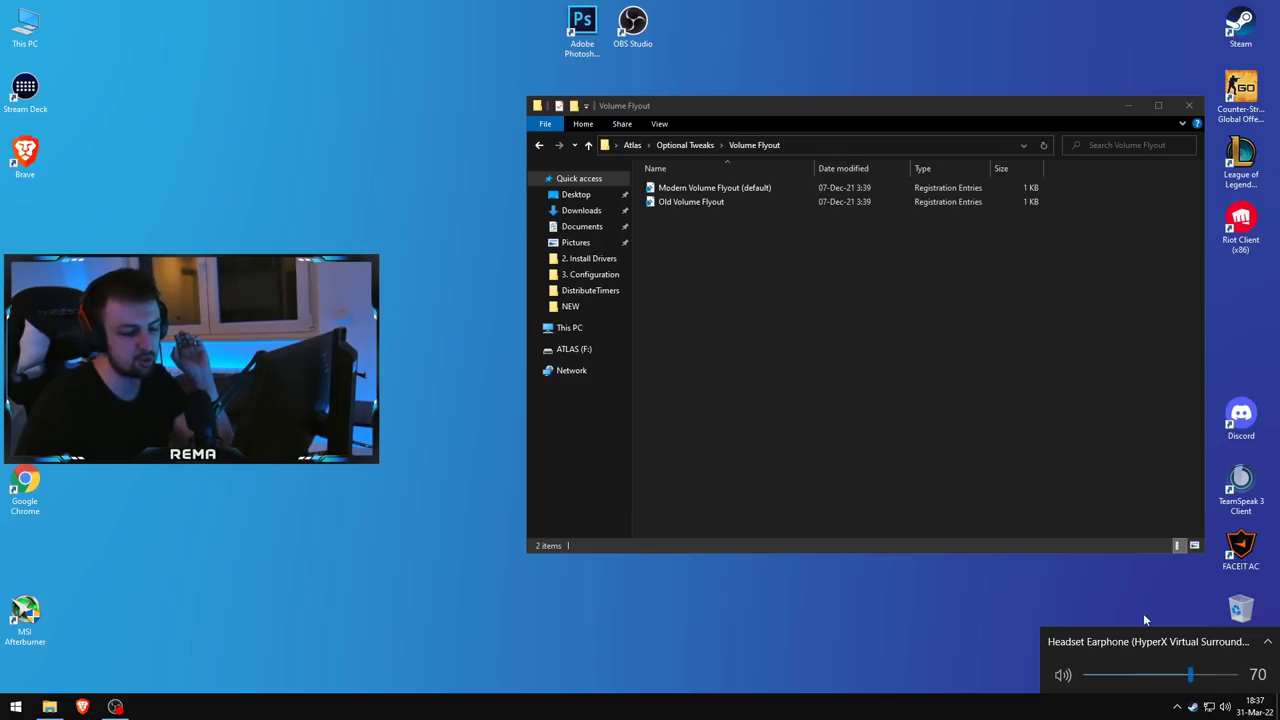
{"action": "right_click", "coordinate": [1225, 706]}
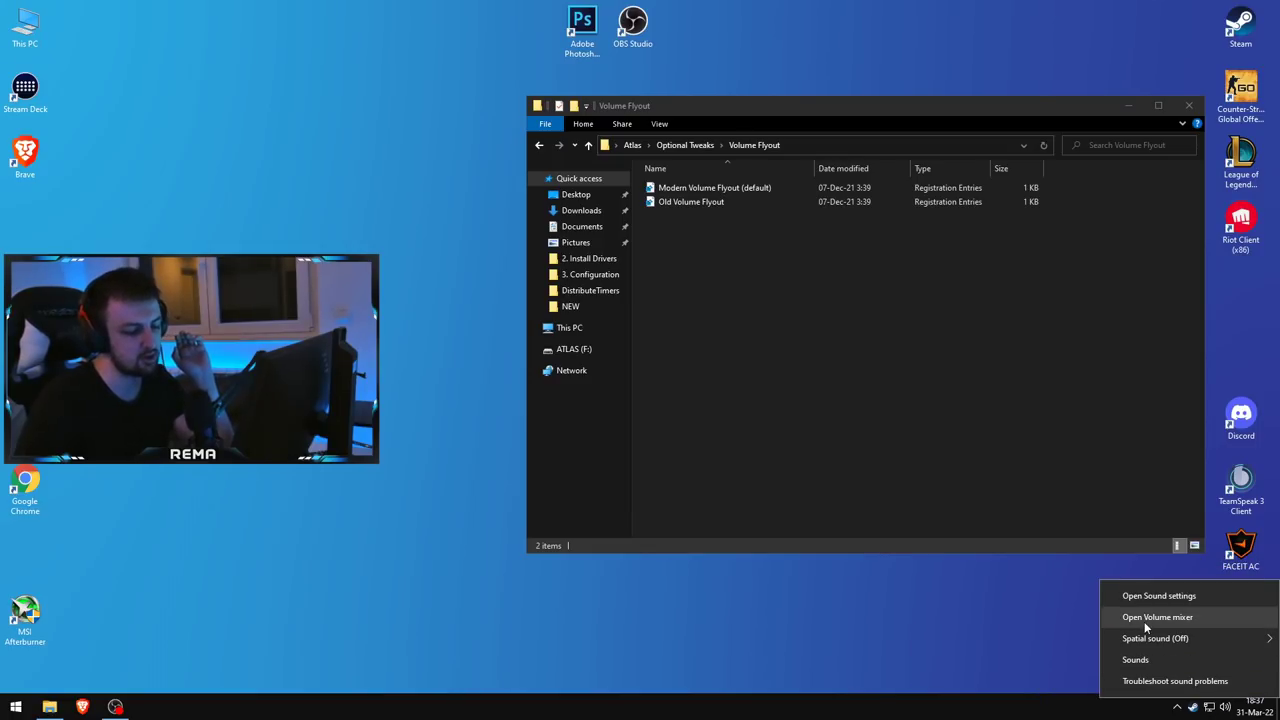
{"action": "left_click", "coordinate": [1149, 596]}
{"action": "left_click", "coordinate": [550, 163]}
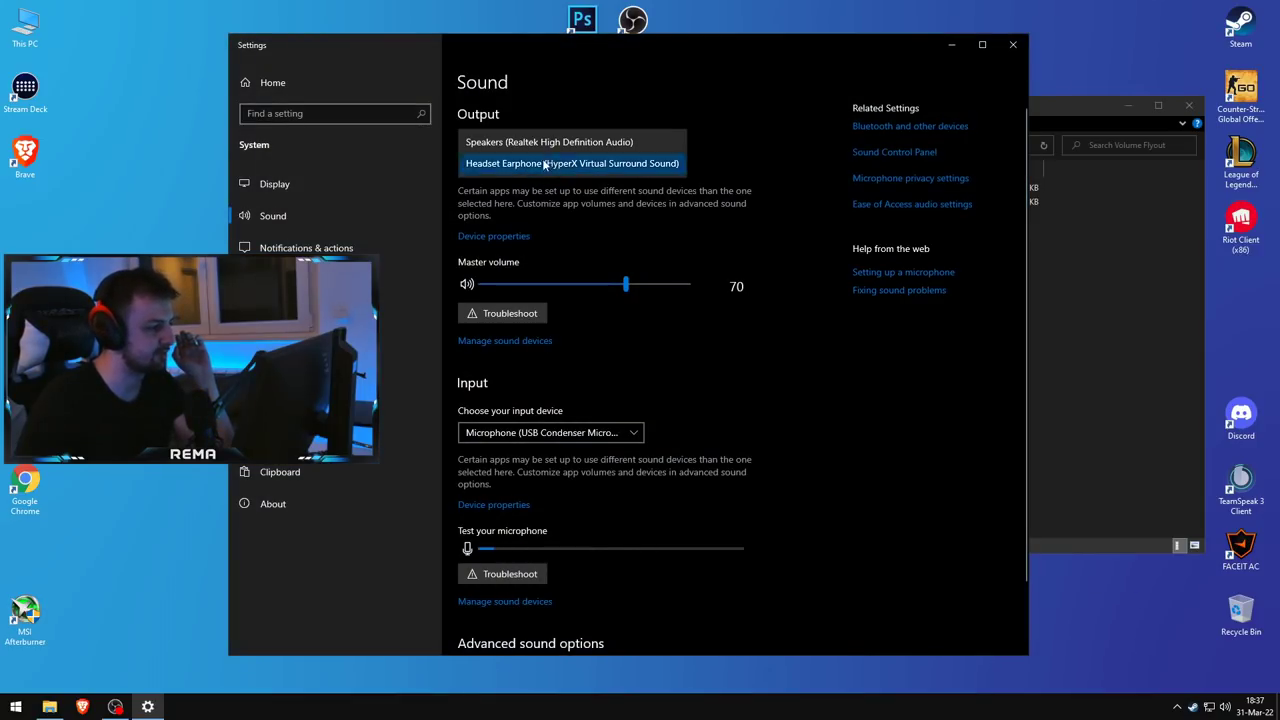
{"action": "left_click", "coordinate": [1013, 44]}
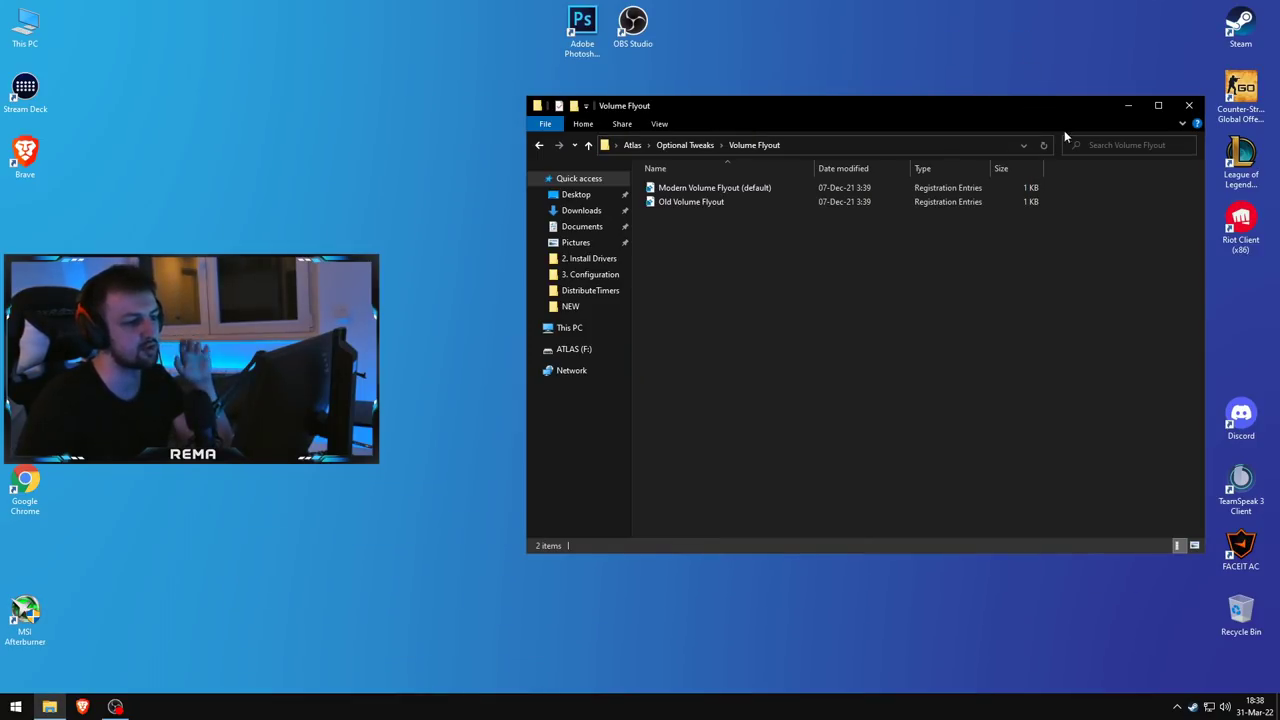
Open the Troubleshooting folder and examine its Network folder, including the ActiveProbing subfolder and the network reset scripts
{"action": "left_click", "coordinate": [540, 145]}
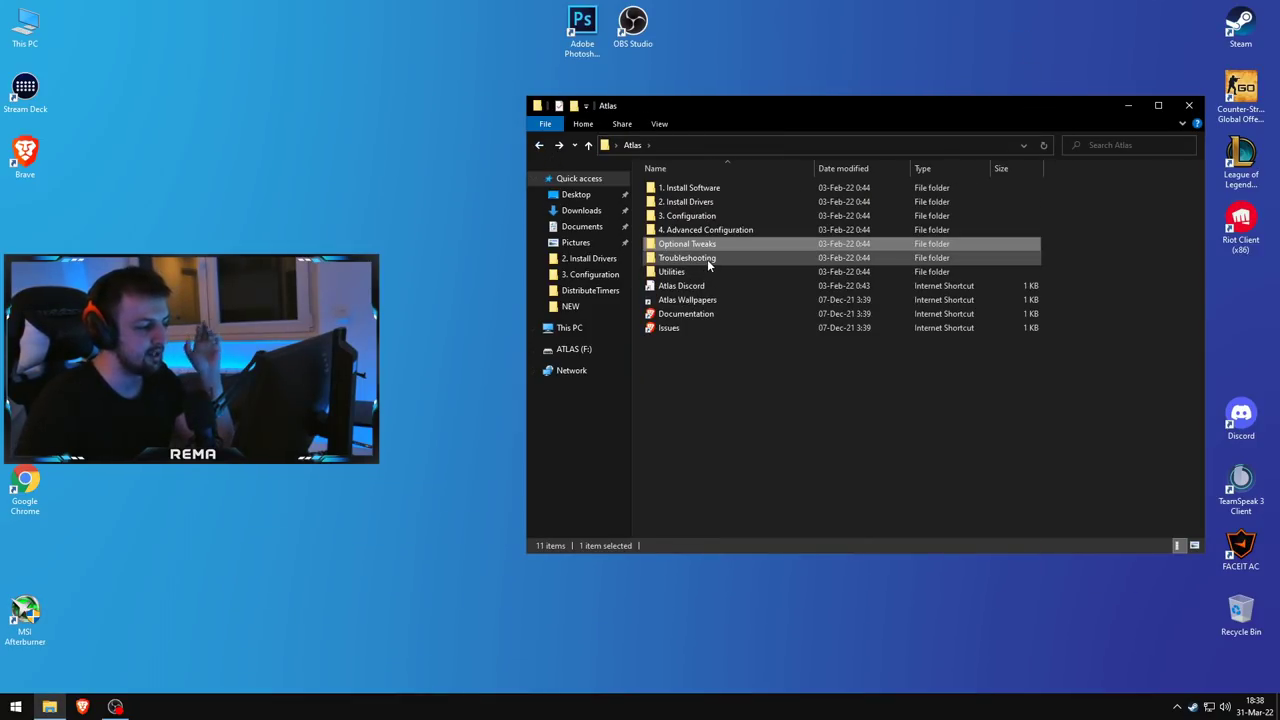
{"action": "double_click", "coordinate": [707, 259]}
{"action": "double_click", "coordinate": [700, 192]}
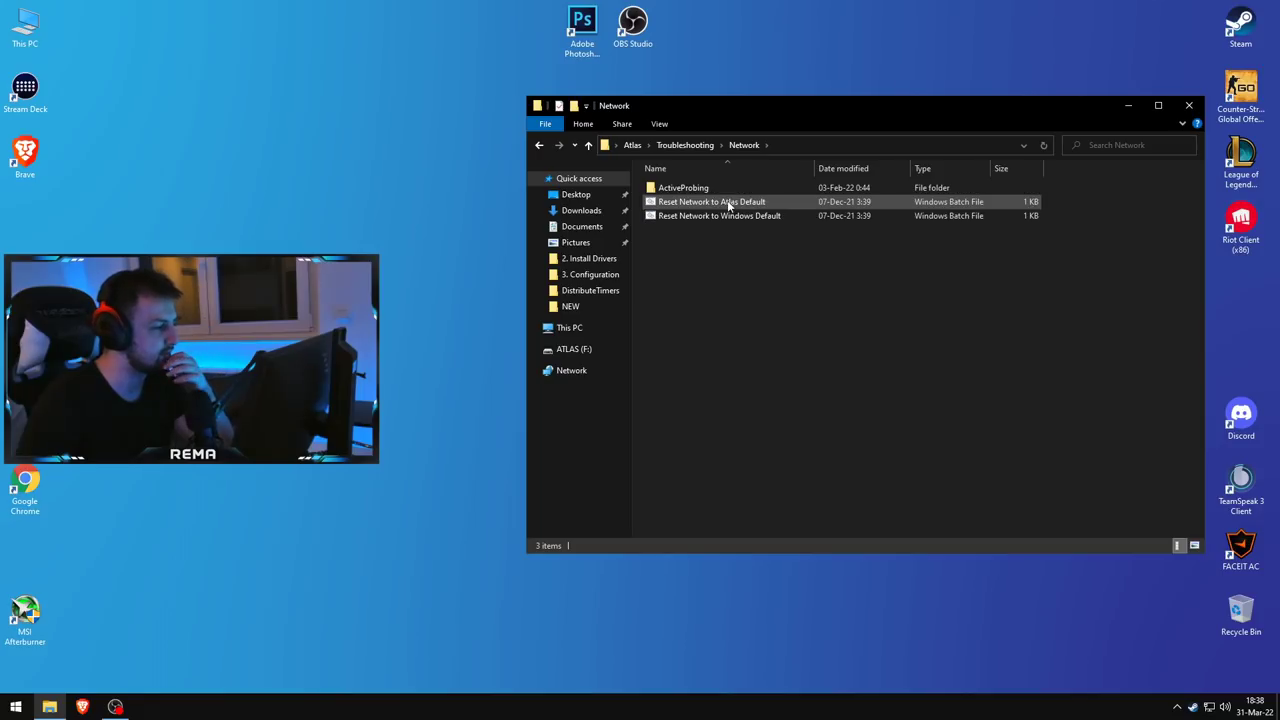
{"action": "double_click", "coordinate": [725, 189]}
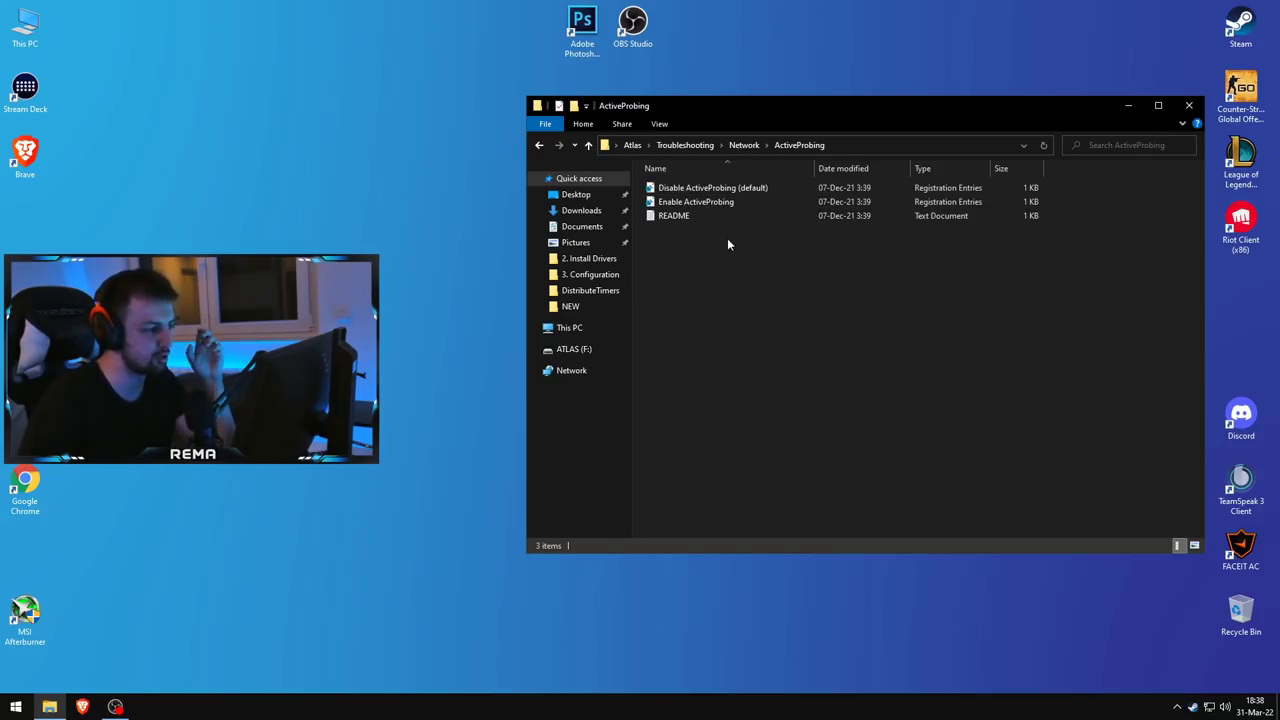
{"action": "key", "text": "alt+Left"}
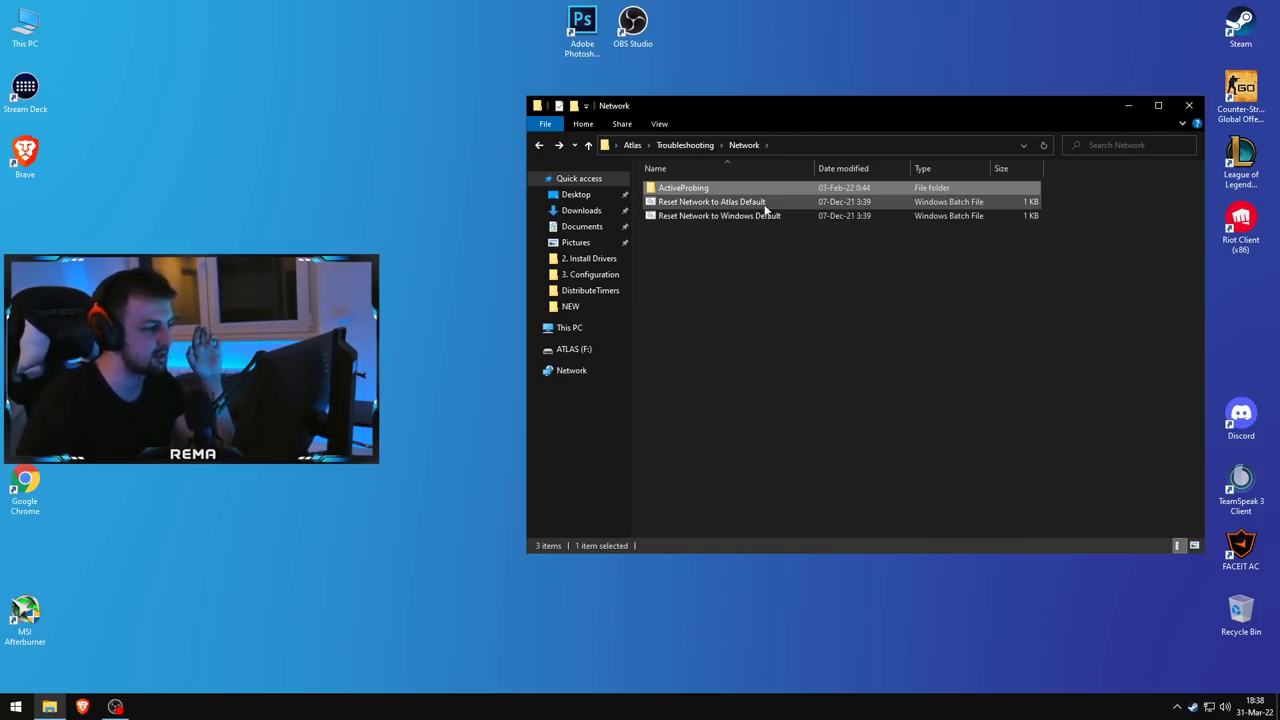
{"action": "key", "text": "alt+Left"}
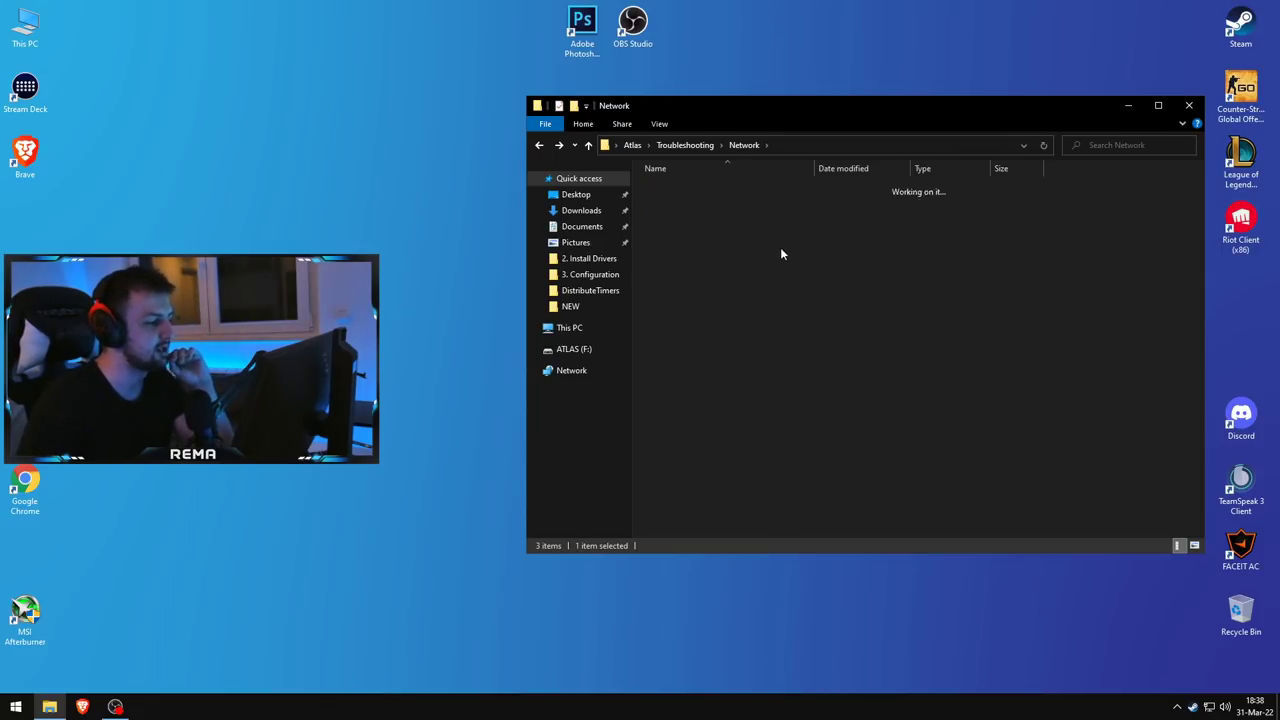
{"action": "double_click", "coordinate": [694, 187]}
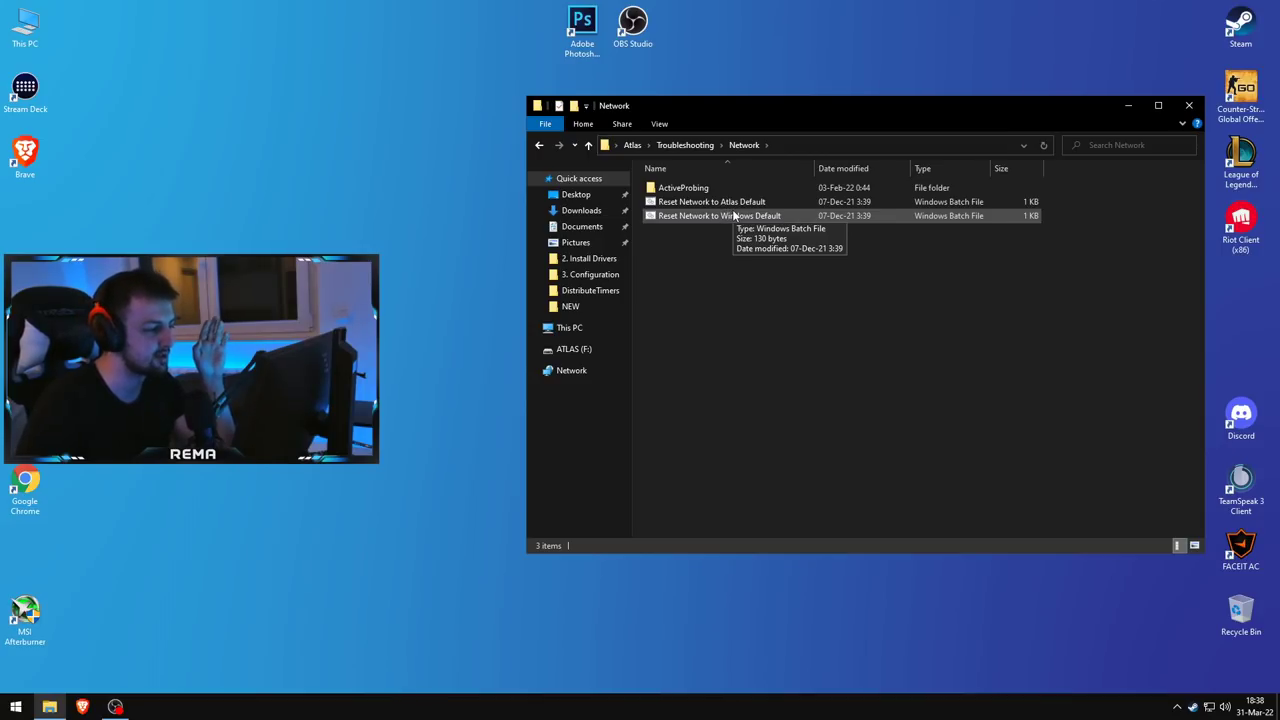
{"action": "key", "text": "alt+Left"}
View the contents of the Services and VCRedists folders and return to Troubleshooting
{"action": "double_click", "coordinate": [715, 206]}
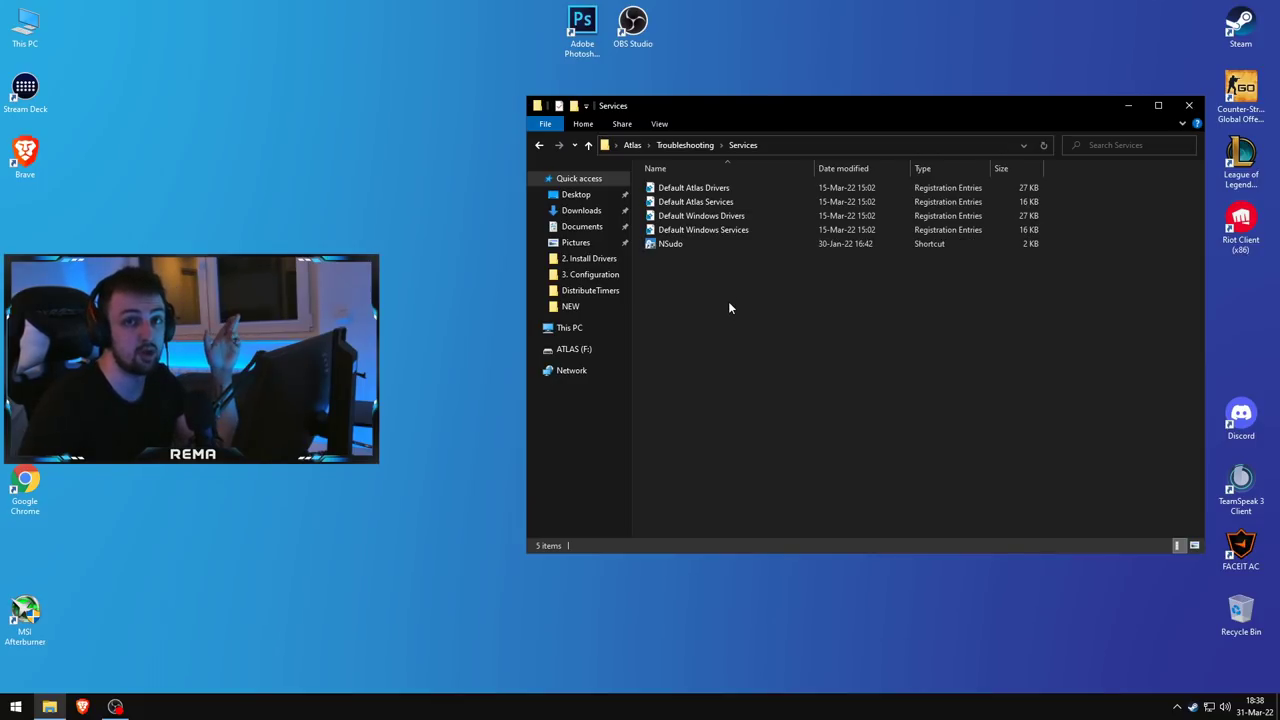
{"action": "key", "text": "alt+Left"}
{"action": "double_click", "coordinate": [711, 219]}
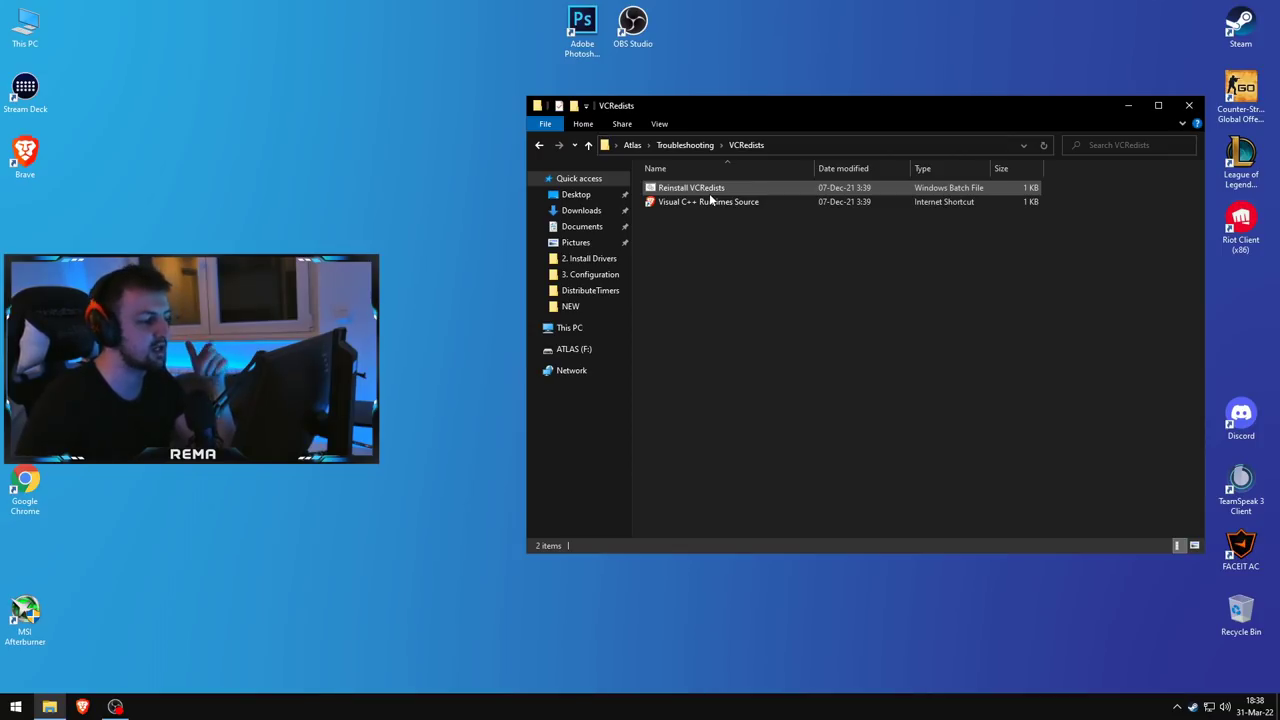
{"action": "key", "text": "BackSpace"}
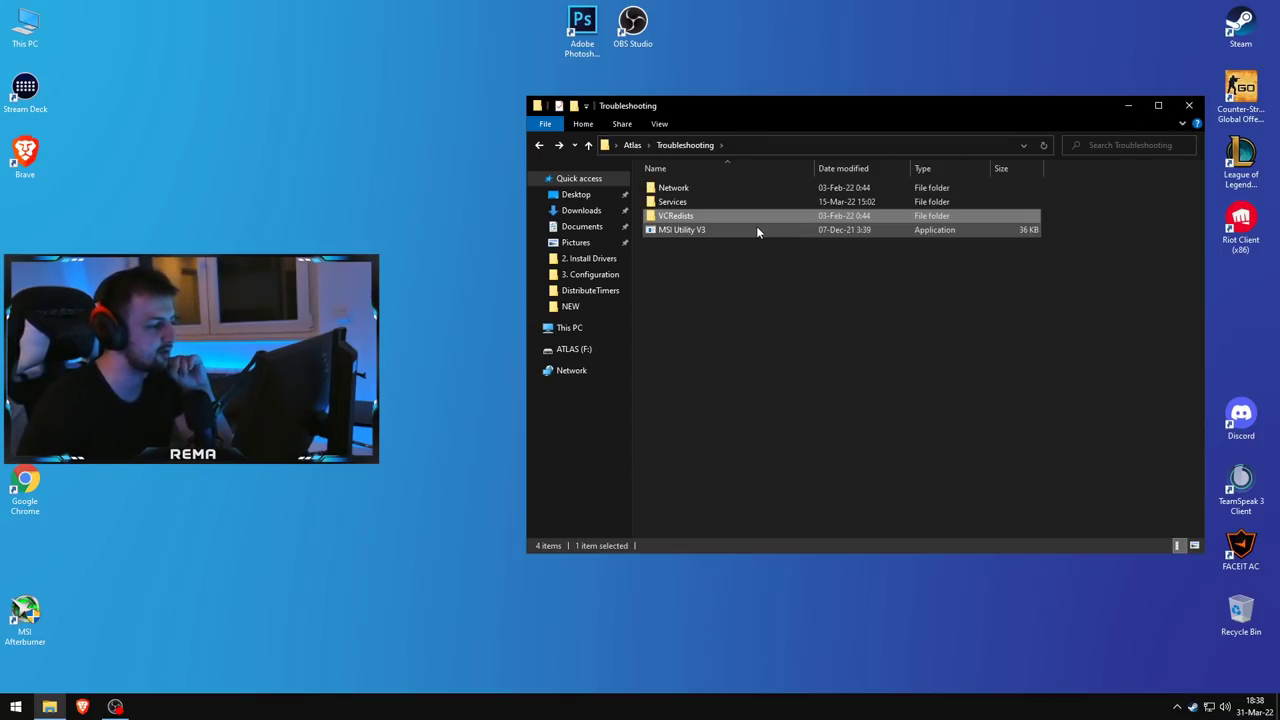
Launch MSI Utility V3 from the Troubleshooting folder, view its window and close it
{"action": "left_click", "coordinate": [735, 230]}
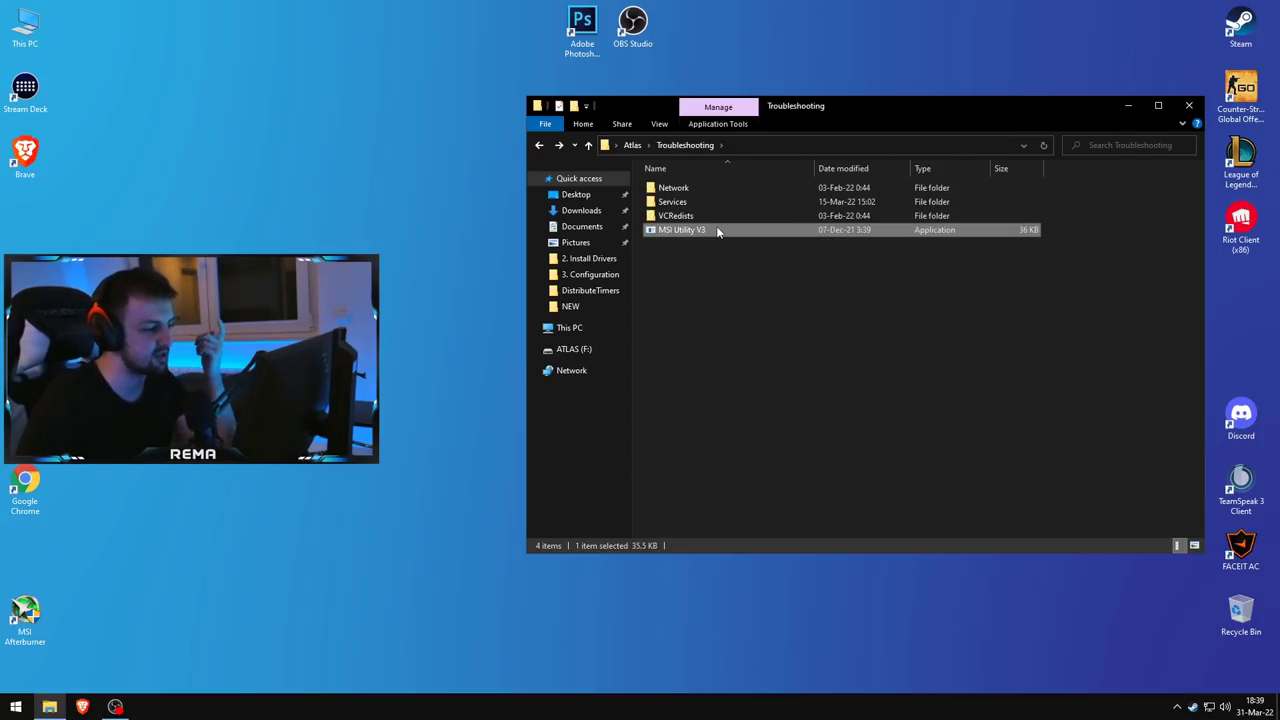
{"action": "double_click", "coordinate": [717, 231]}
{"action": "left_click", "coordinate": [705, 401]}
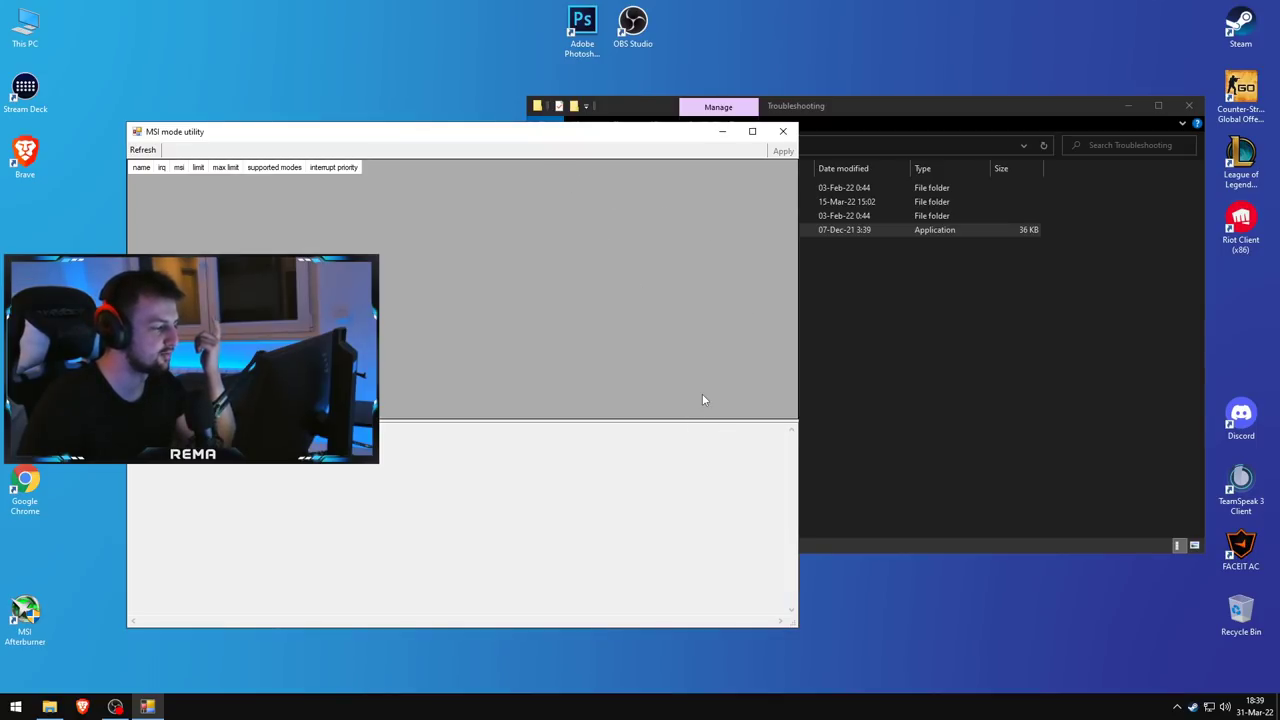
{"action": "left_click", "coordinate": [783, 131]}
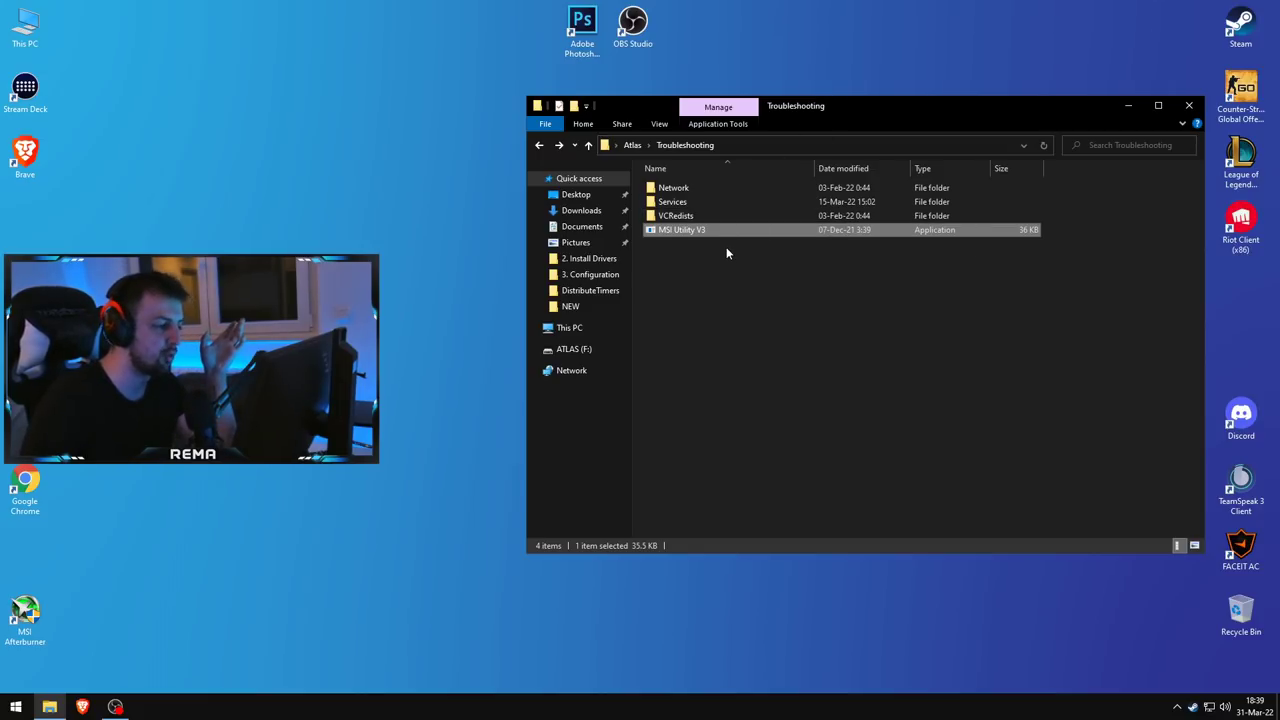
Open the Utilities folder in Atlas and view the contents of its DataQueues subfolder
{"action": "left_click_drag", "start_coordinate": [842, 106], "coordinate": [902, 113]}
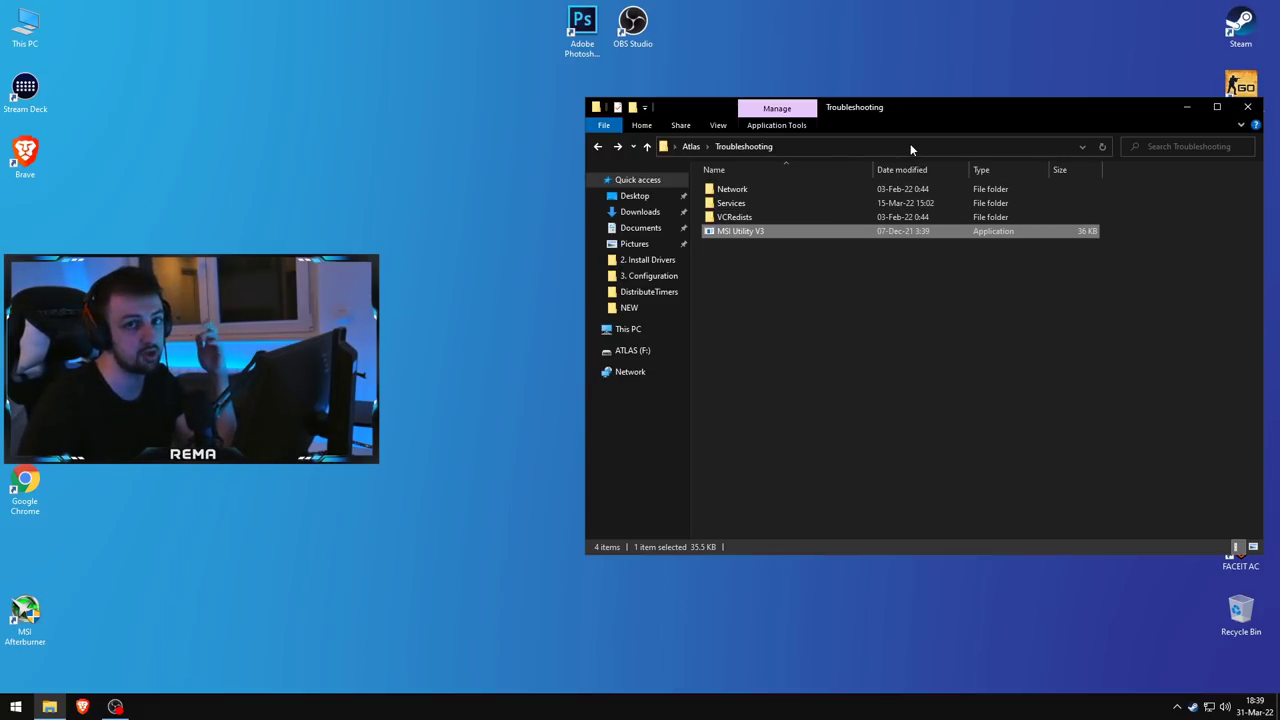
{"action": "key", "text": "BackSpace"}
{"action": "double_click", "coordinate": [786, 271]}
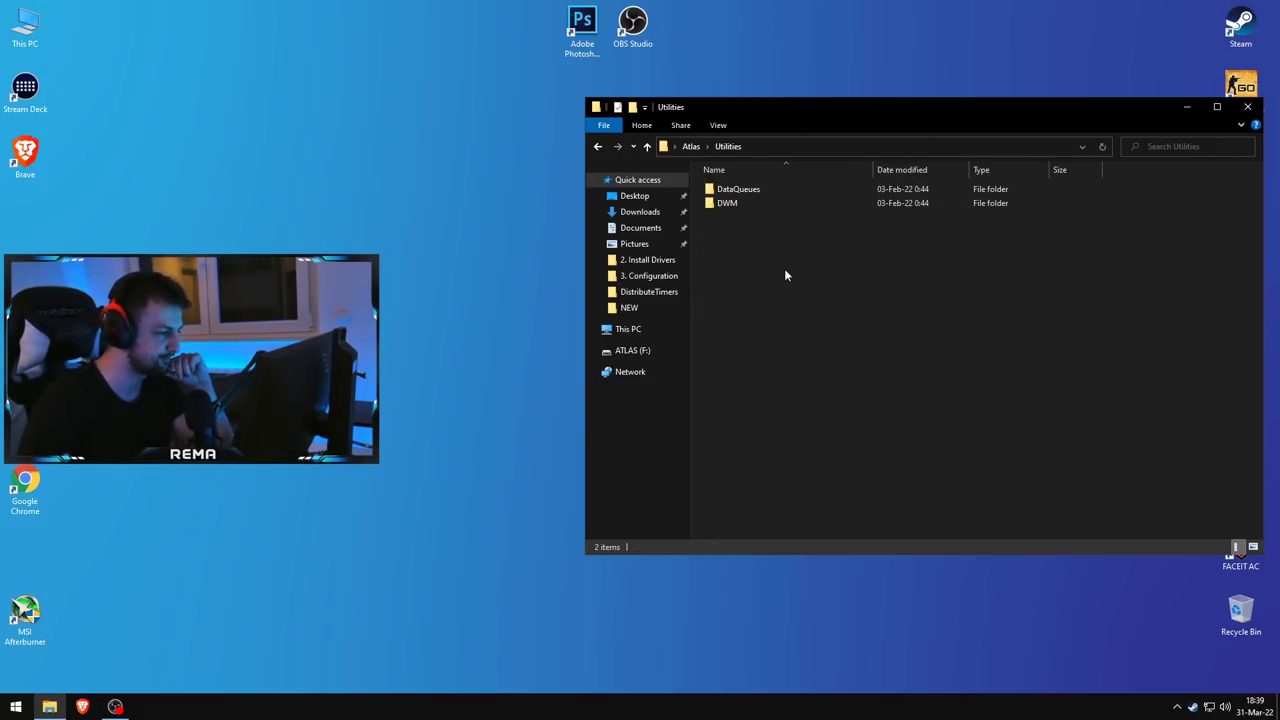
{"action": "double_click", "coordinate": [756, 189]}
{"action": "key", "text": "BackSpace"}
View the Kill DWM batch file in the DWM subfolder and return to the main Atlas folder
{"action": "double_click", "coordinate": [753, 204]}
{"action": "key", "text": "BackSpace"}
{"action": "double_click", "coordinate": [753, 203]}
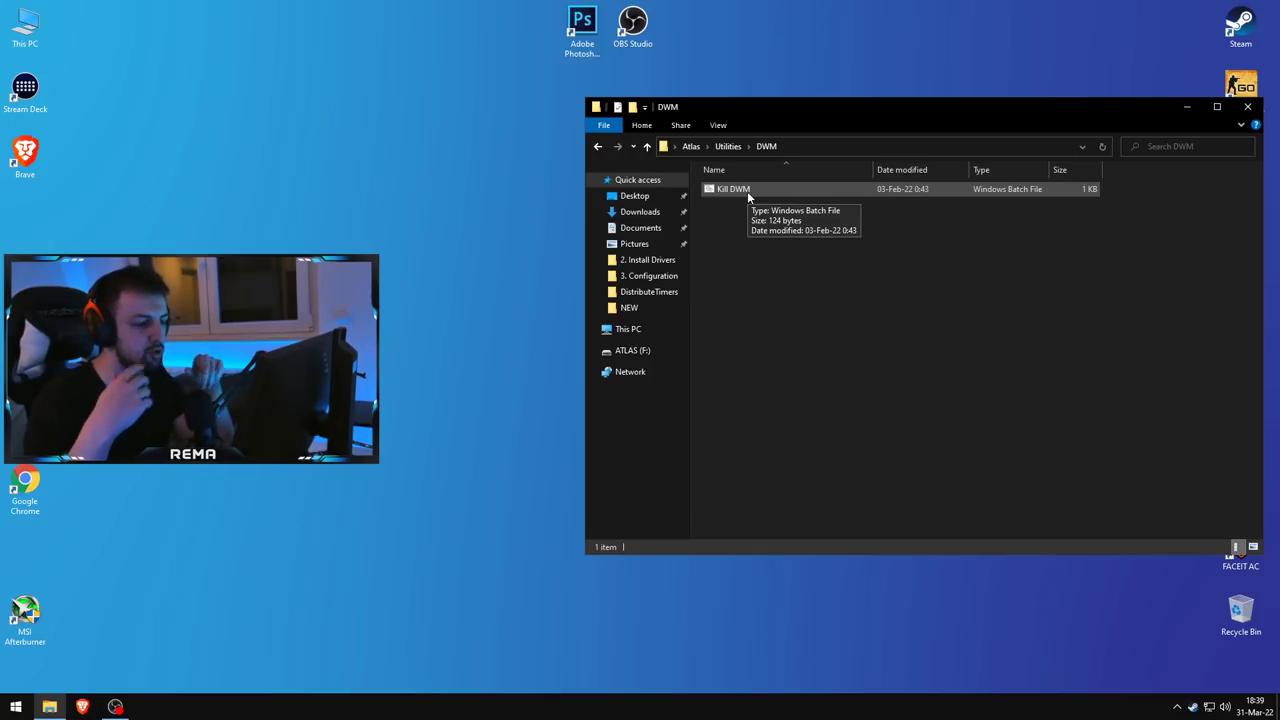
{"action": "left_click", "coordinate": [598, 145]}
{"action": "left_click", "coordinate": [600, 147]}
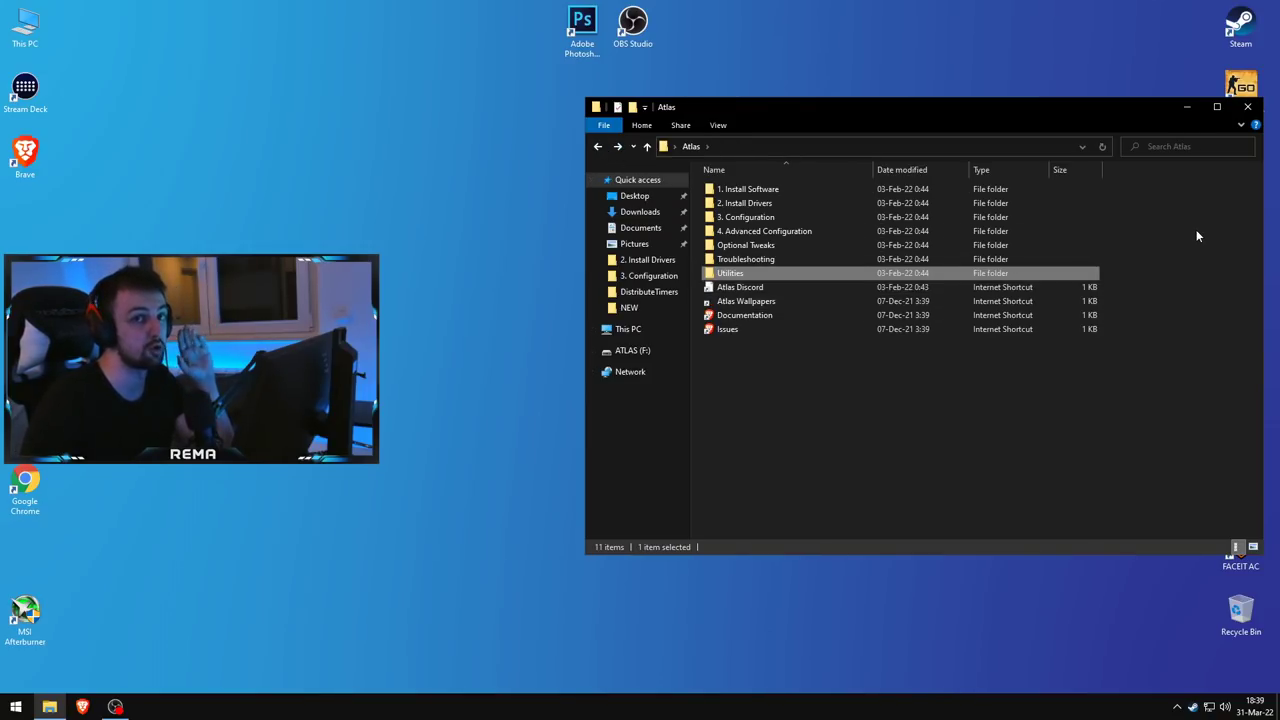
Close the Atlas folder window and move the Atlas folder on the desktop between Google Chrome and MSI Afterburner
{"action": "left_click", "coordinate": [1247, 106]}
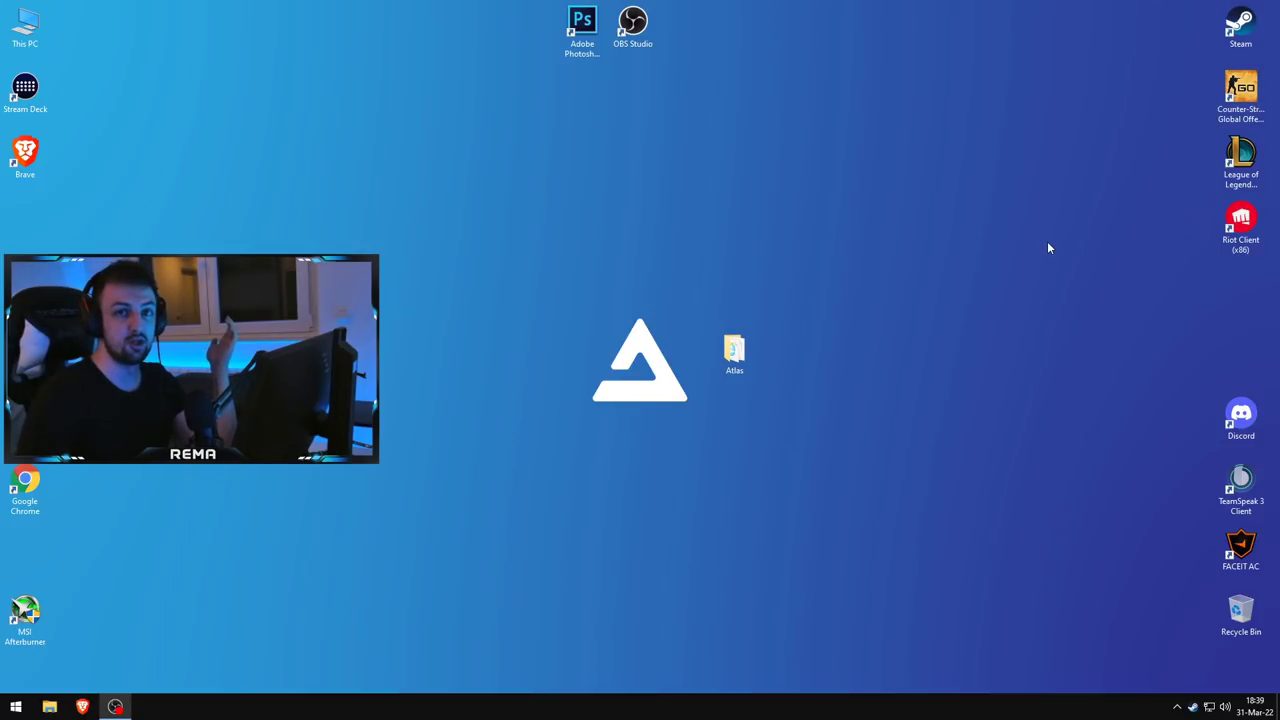
{"action": "left_click_drag", "start_coordinate": [734, 348], "coordinate": [25, 548]}
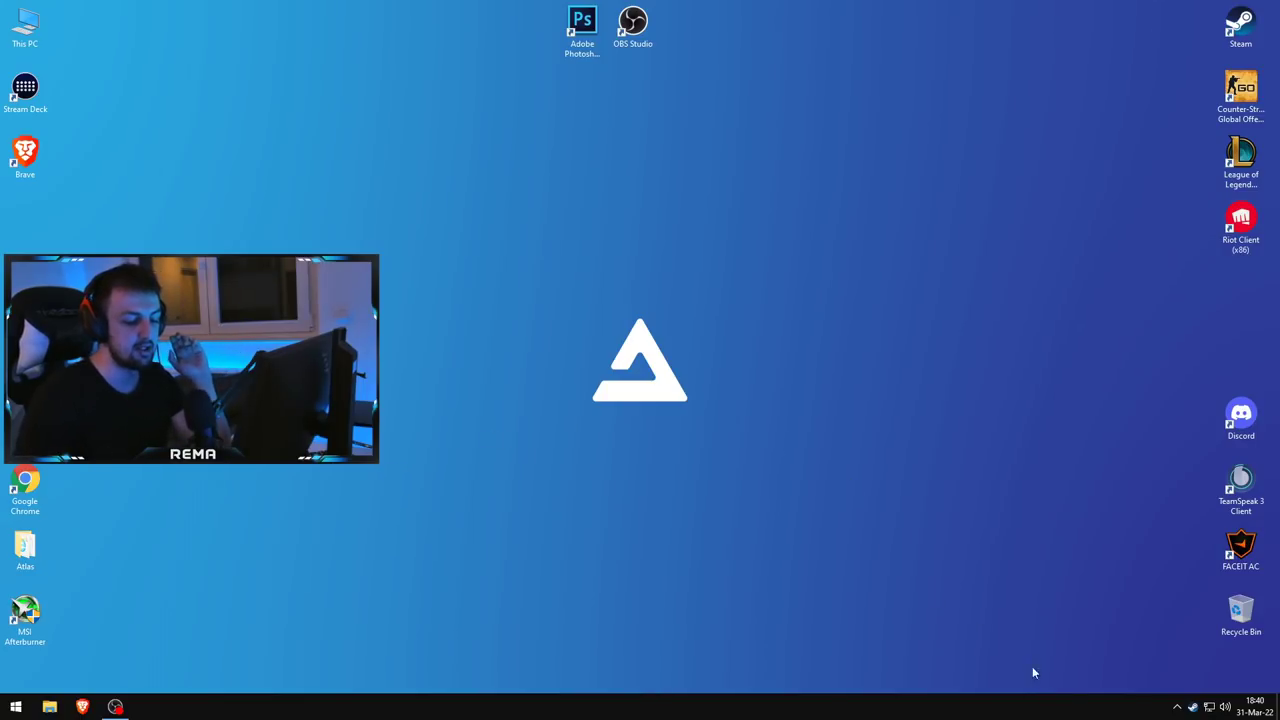
Switch to MSI Afterburner, examine the graphics card's voltage/frequency curve in the curve editor, close the editor and minimize the program
{"action": "left_click", "coordinate": [1175, 706]}
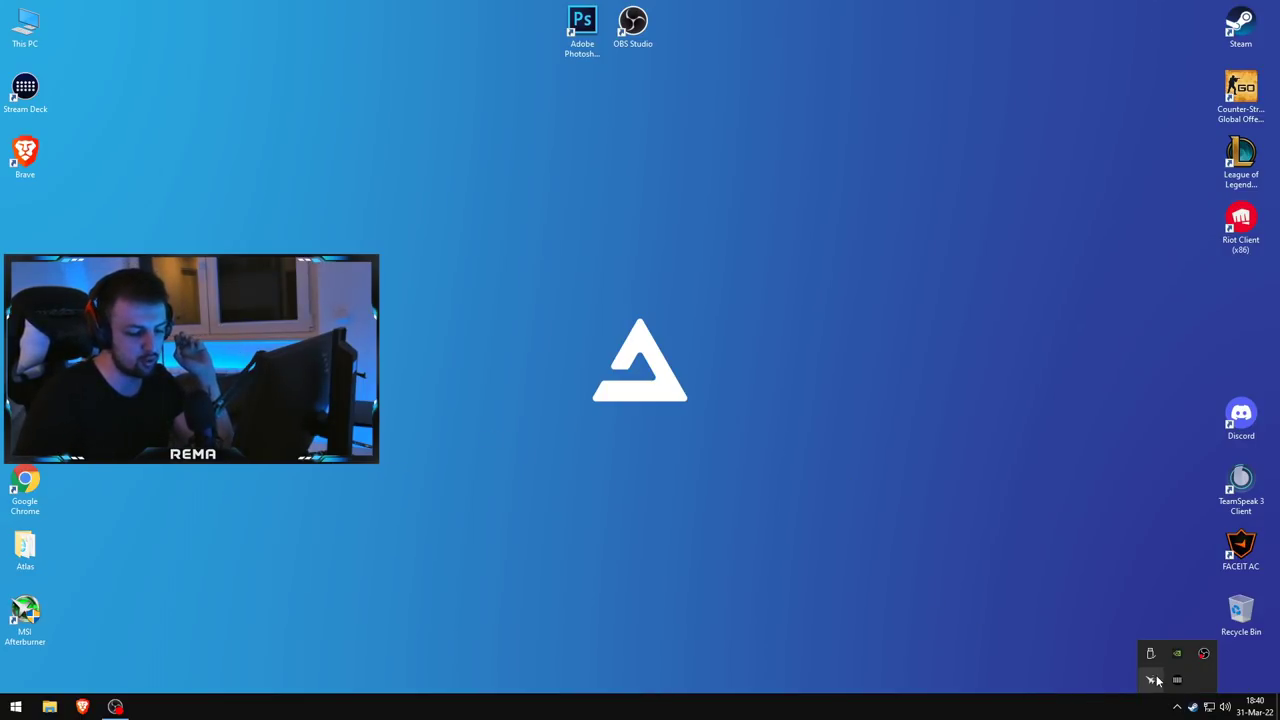
{"action": "left_click", "coordinate": [1163, 680]}
{"action": "left_click_drag", "start_coordinate": [658, 276], "coordinate": [666, 210]}
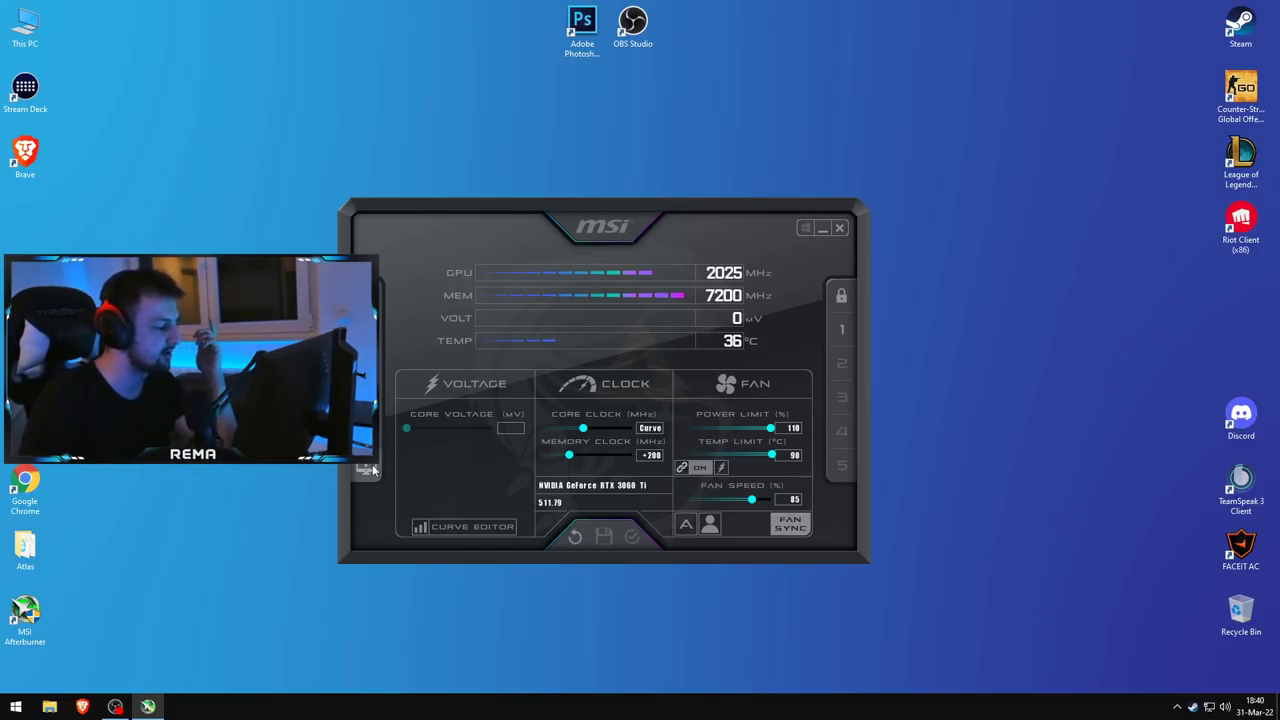
{"action": "left_click", "coordinate": [453, 524]}
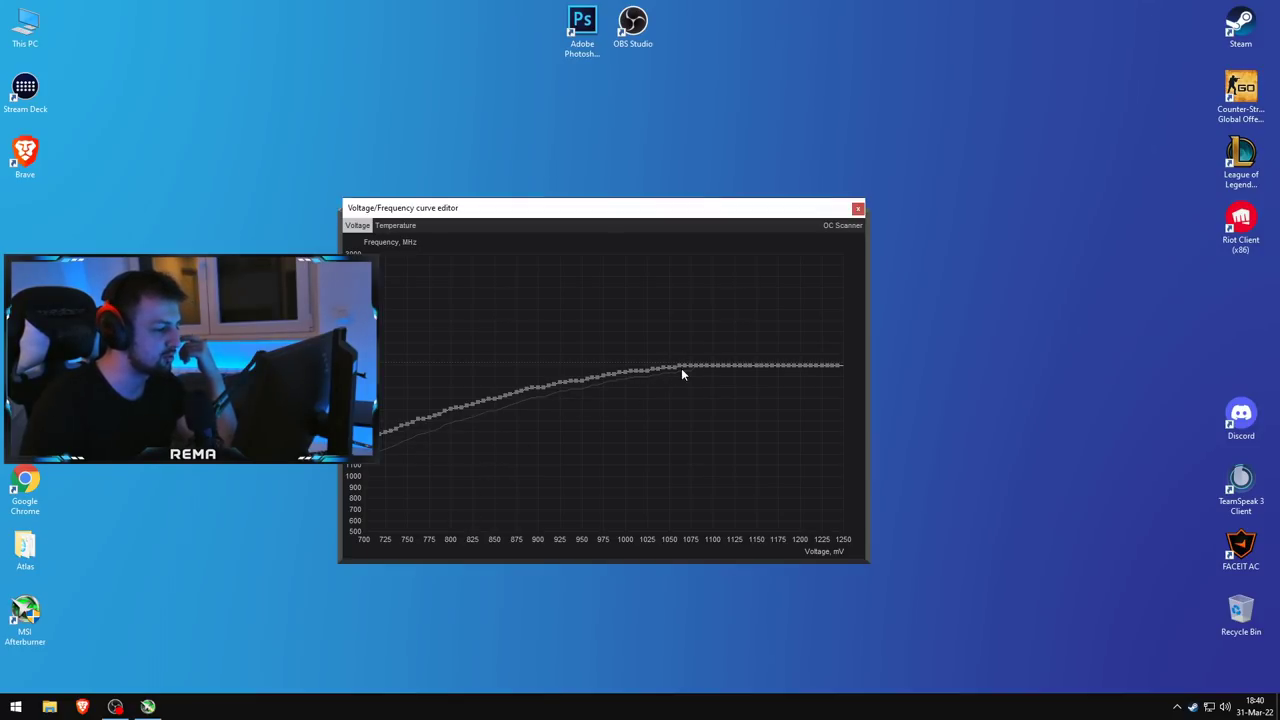
{"action": "left_click", "coordinate": [857, 208]}
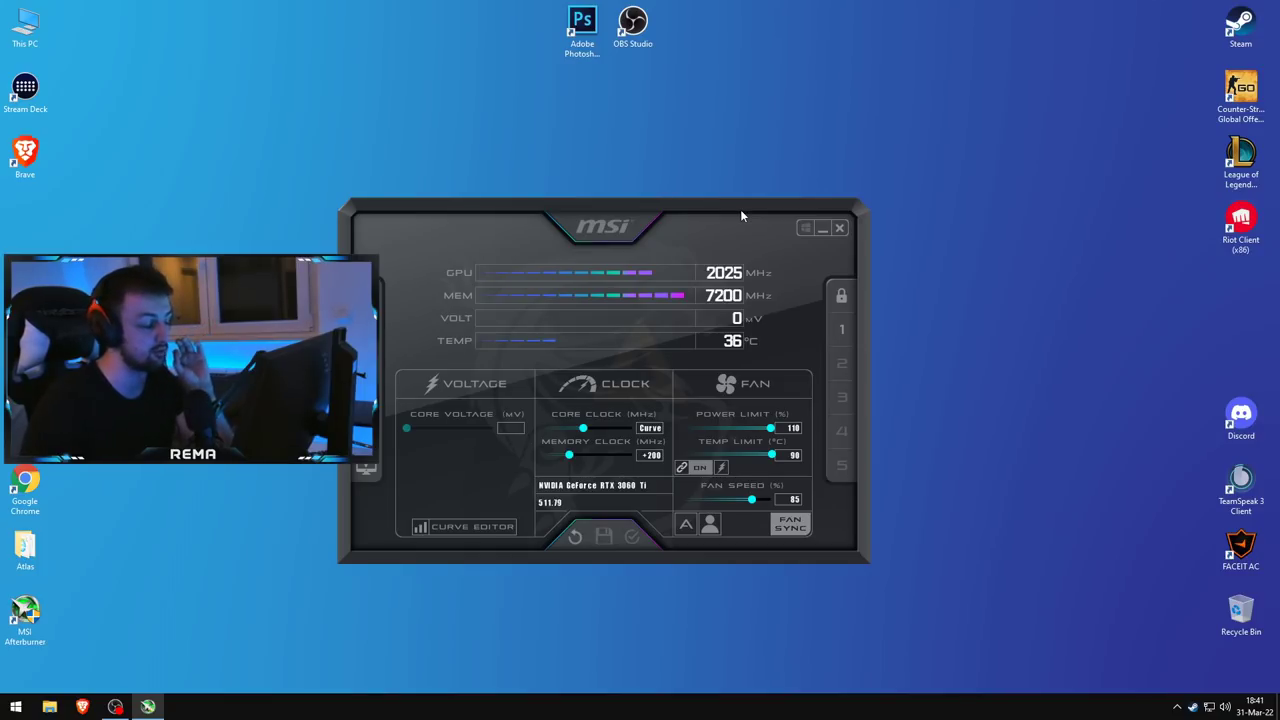
{"action": "left_click", "coordinate": [822, 228]}
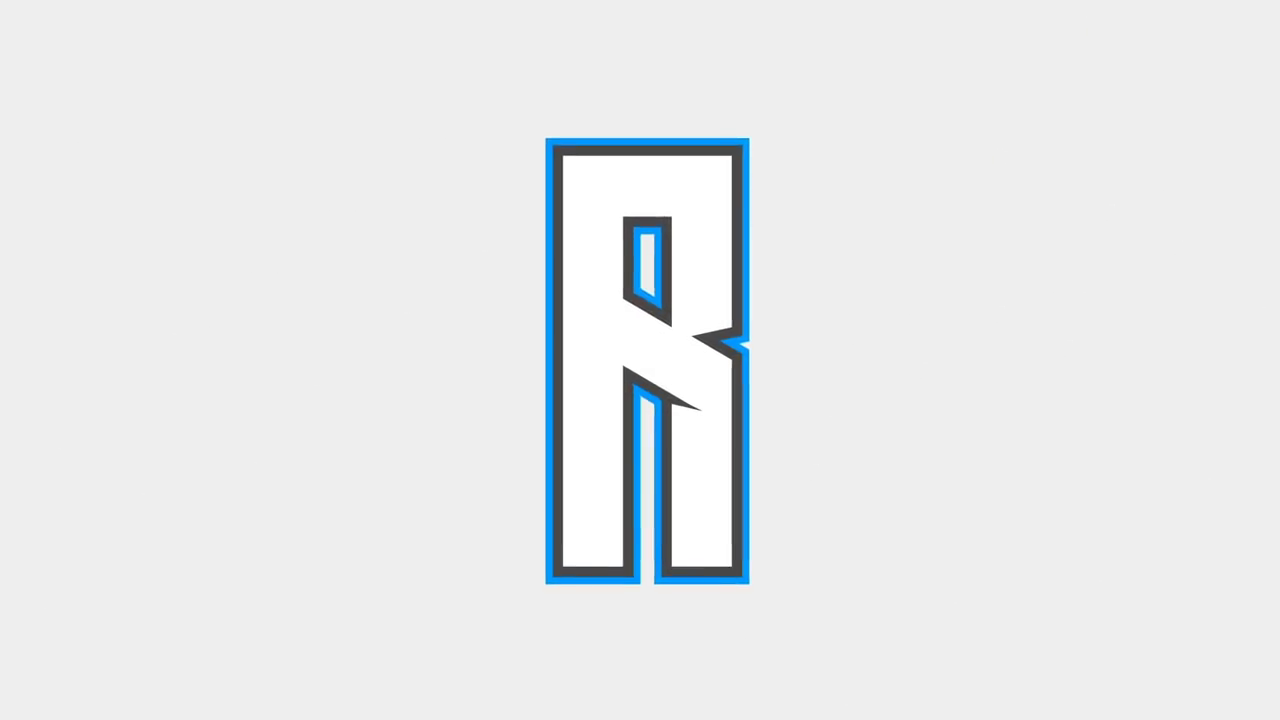